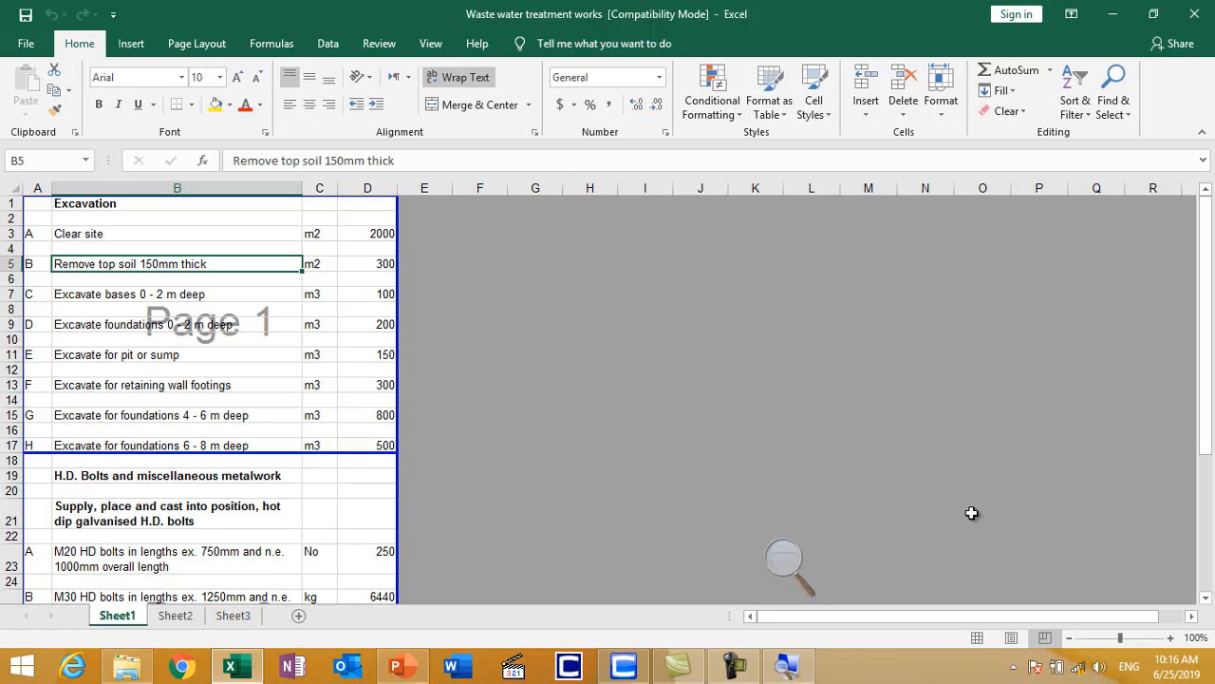
Switch from Excel to Candy's Job Manager for CCS Training Company.
left_click(623, 665)
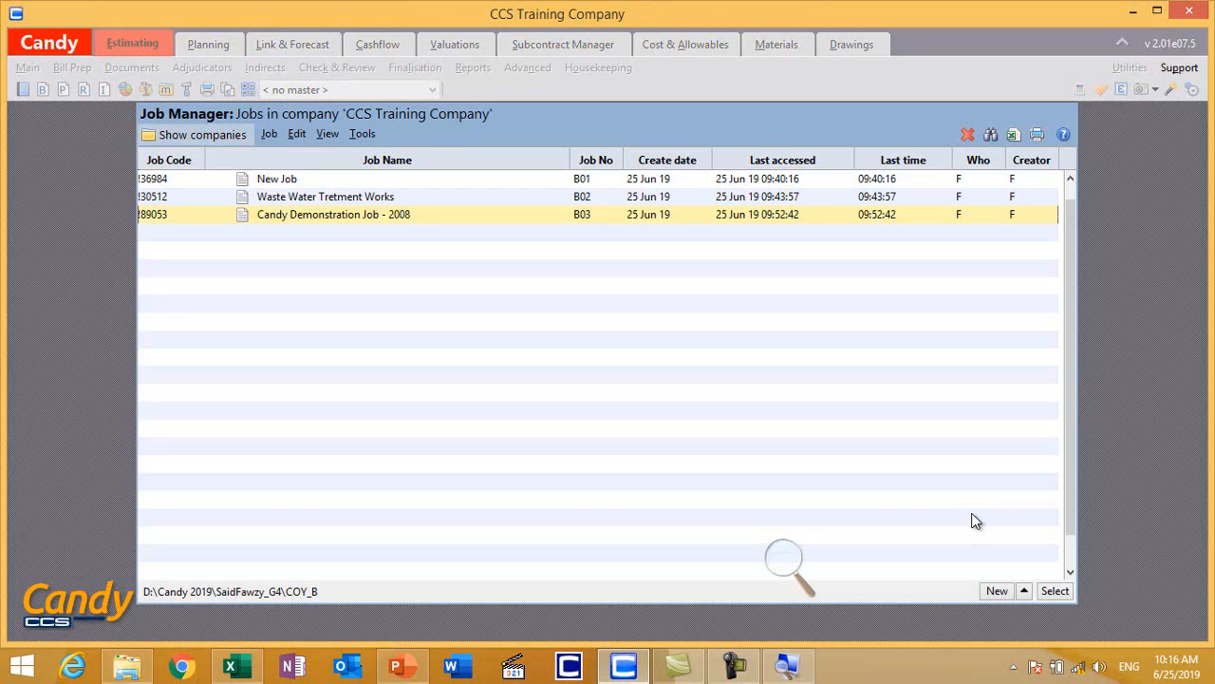
Open the Waste Water Tretment Works job and start a new estimate from Bill Prep.
key("Return")
key("Up")
key("Return")
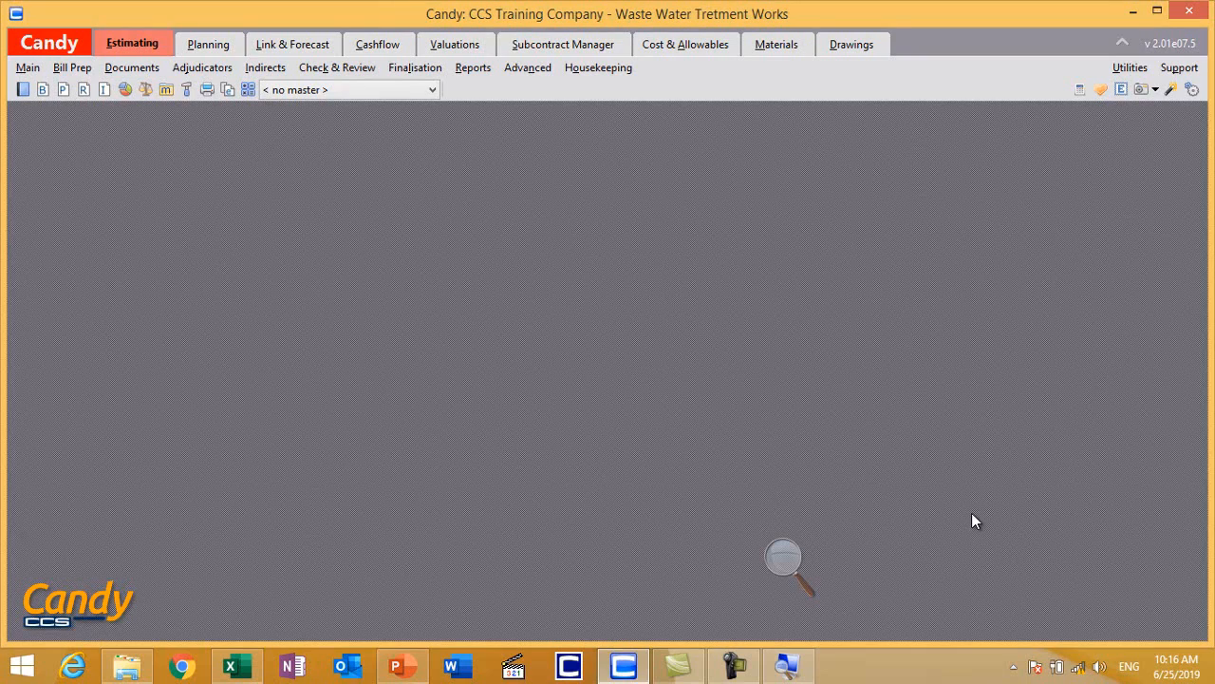
left_click(72, 68)
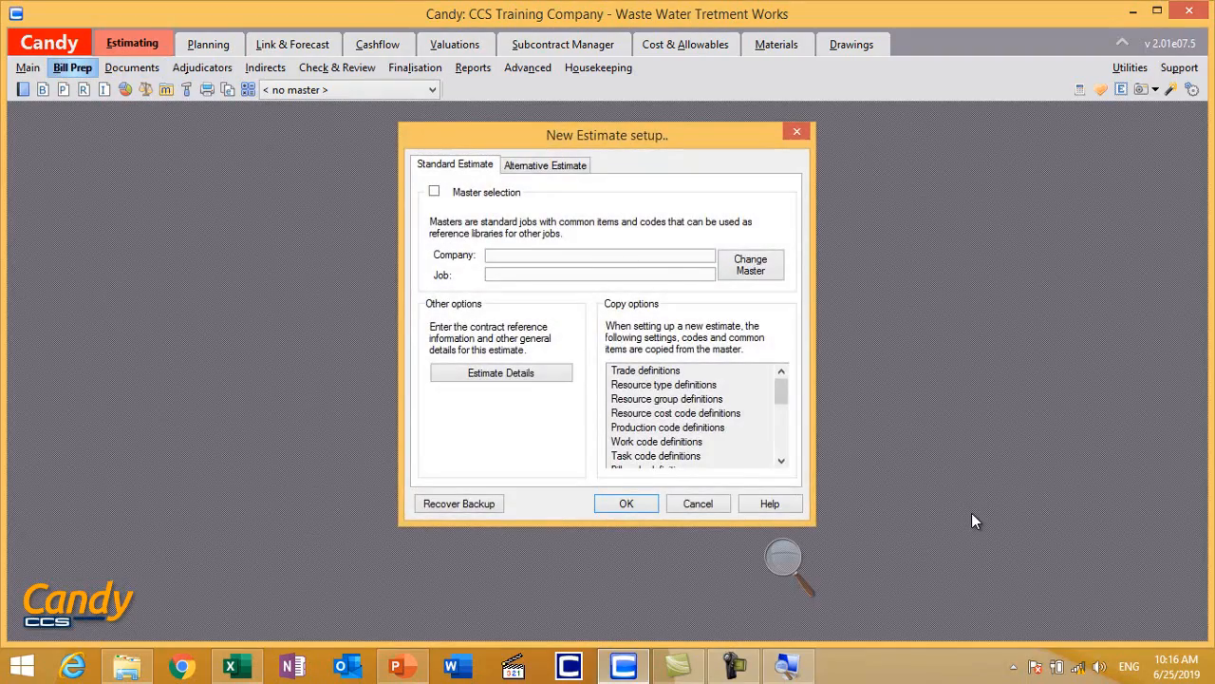
Accept the default New Estimate settings, creating the estimate with no master.
key("super+plus")
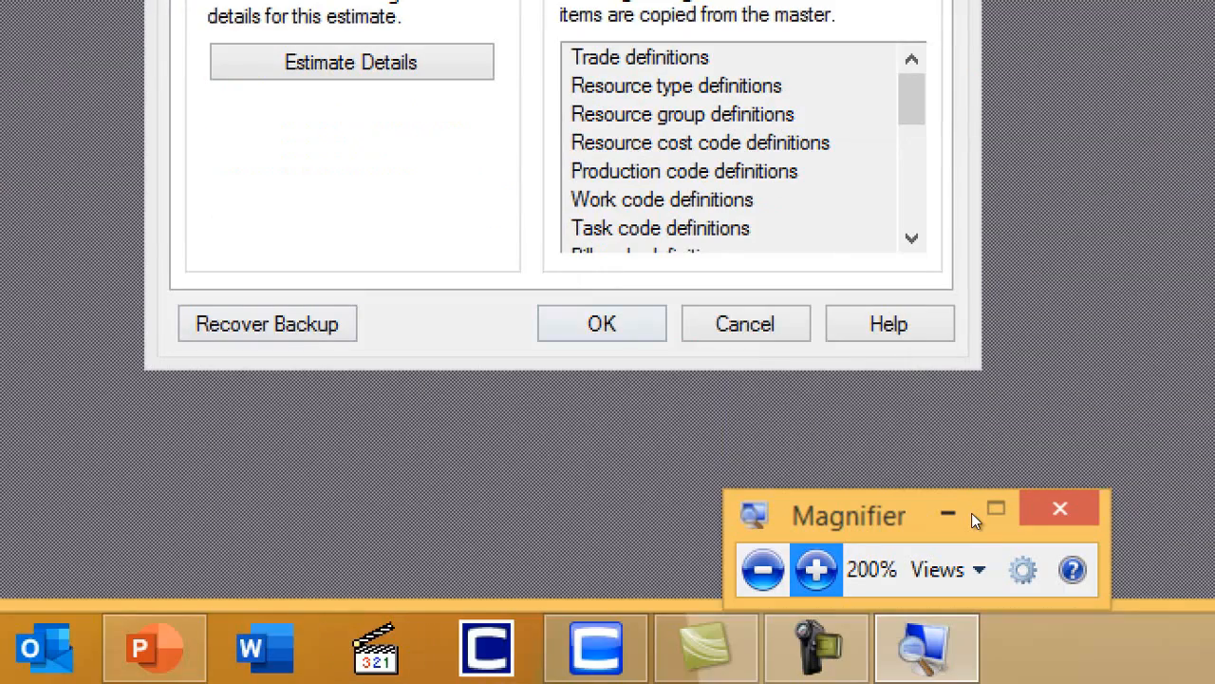
key("Return")
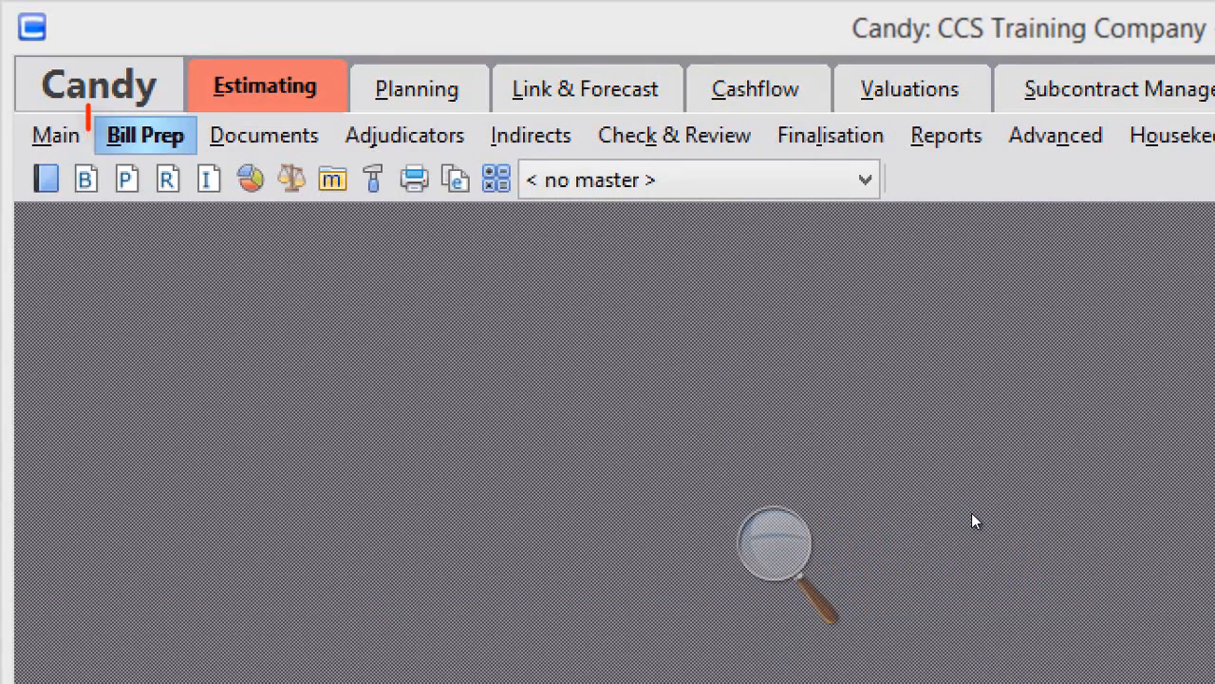
Open the 5.2 Bill importing - Basic document from the Bill Prep menu.
key("alt+b")
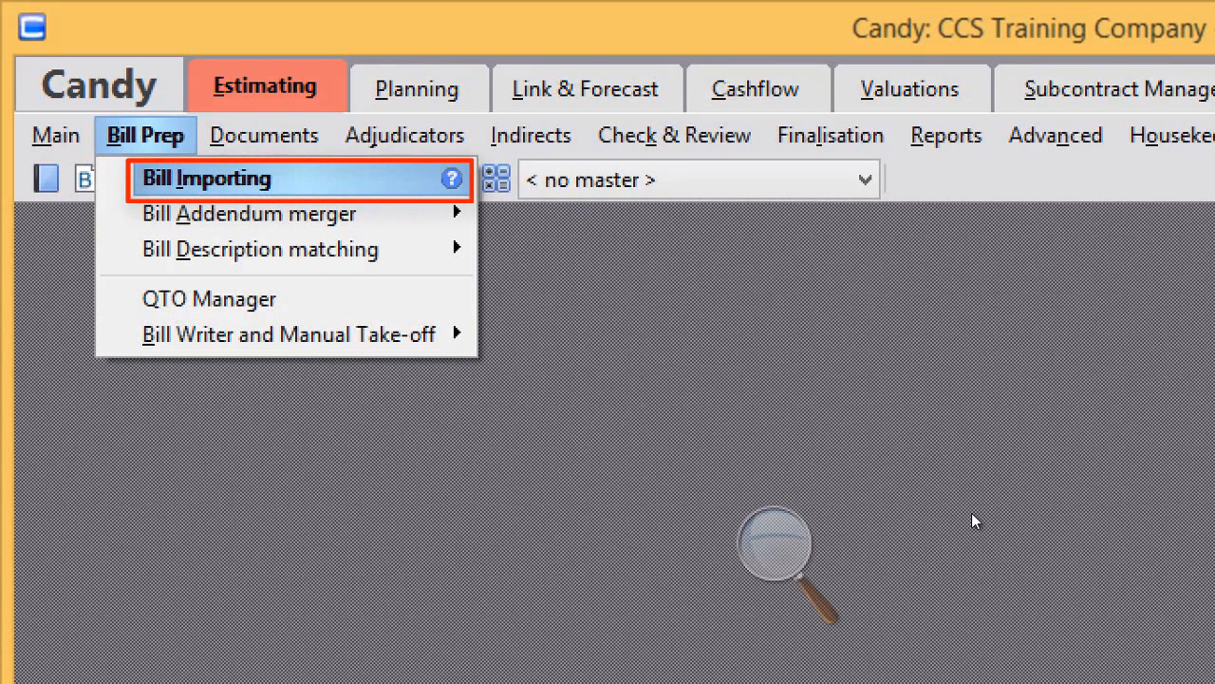
key("Return")
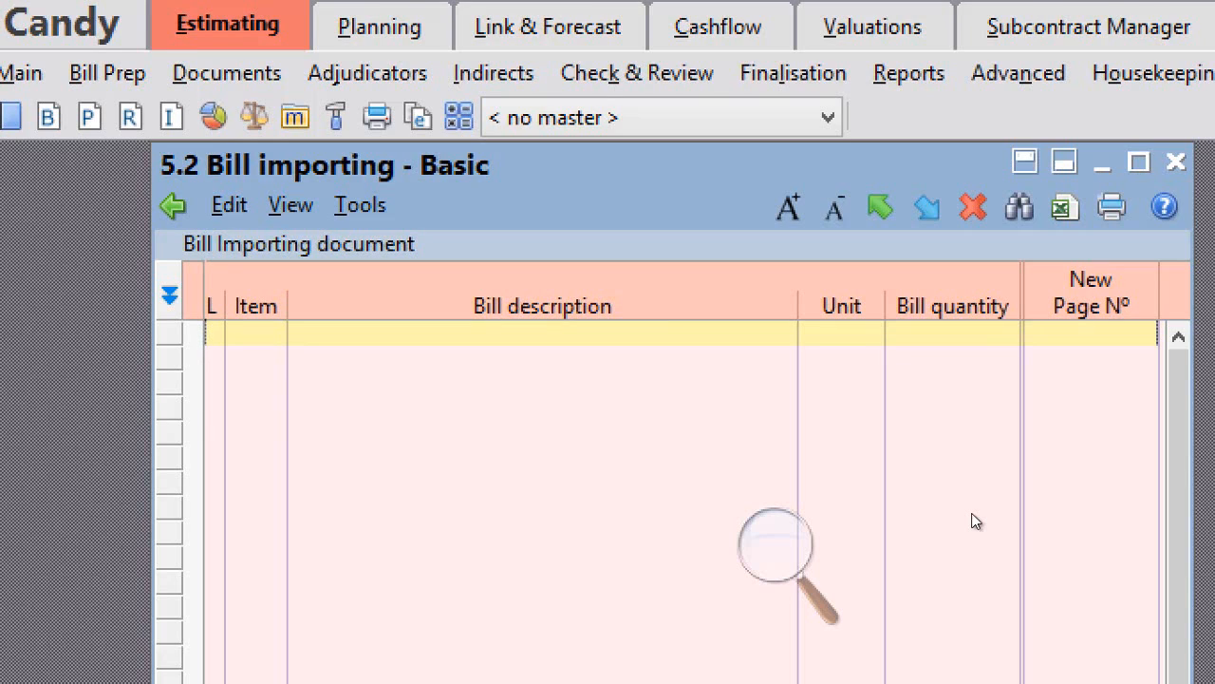
Move the 5.2 Bill importing - Basic window slightly down and left.
left_click_drag(380, 166, 394, 237)
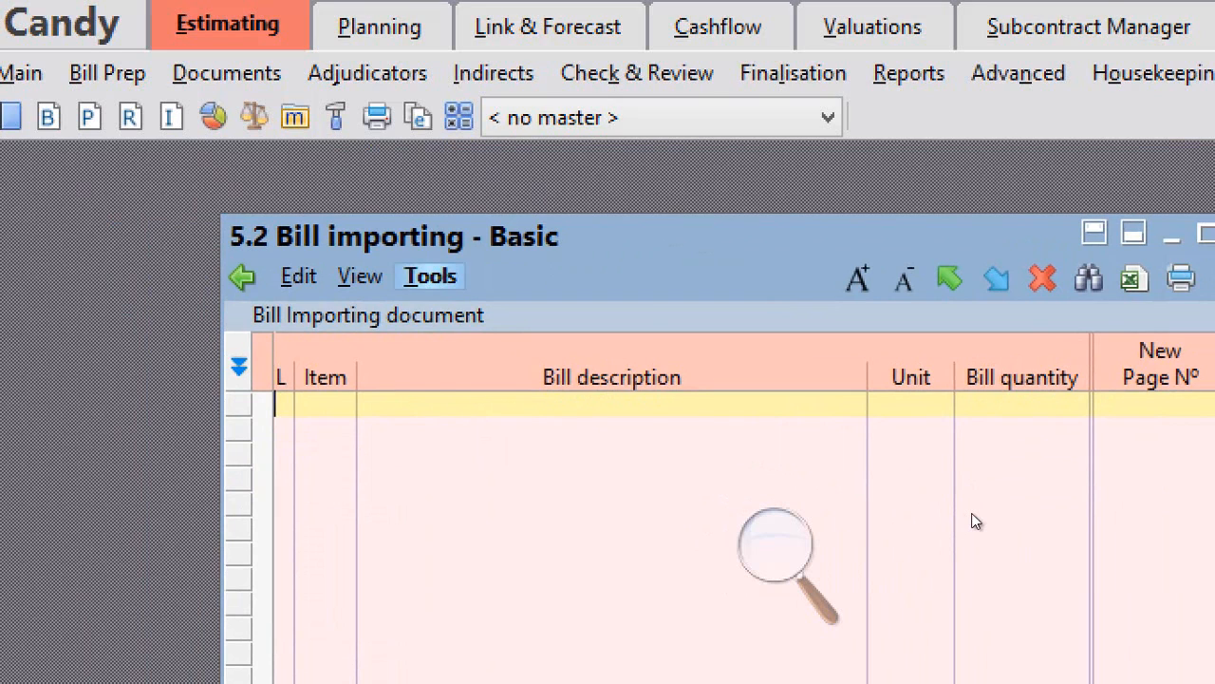
Import the Waste water treatment works Excel file using Import bill from a file.
left_click(430, 276)
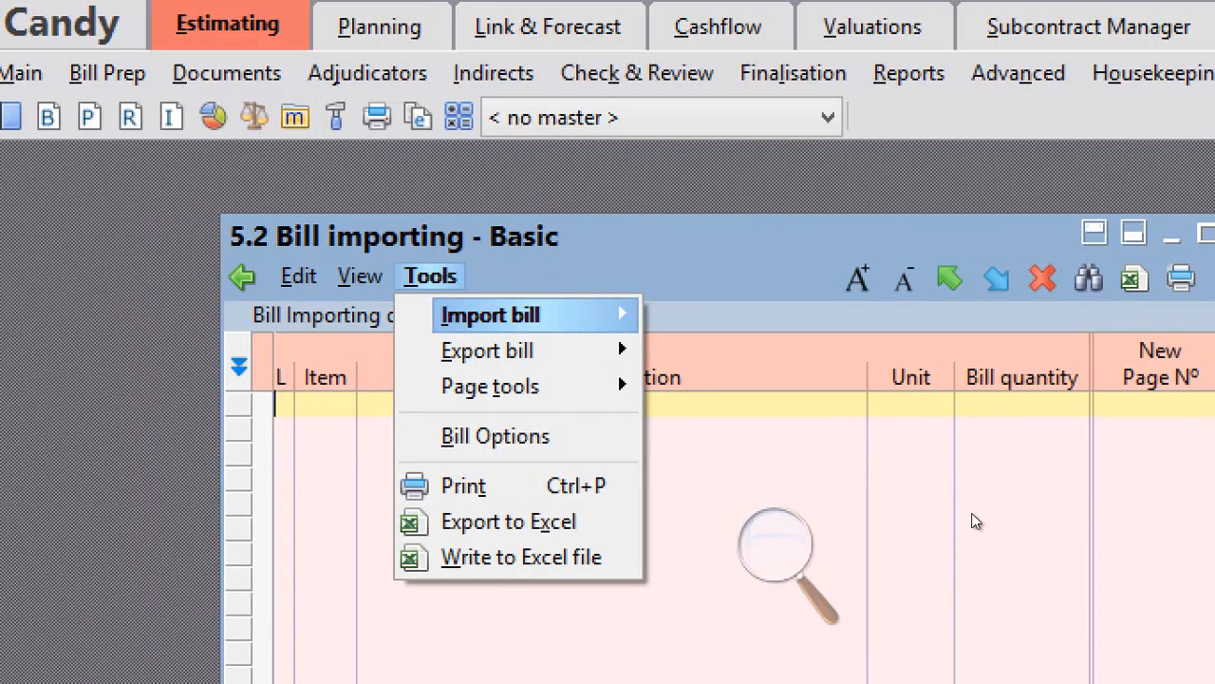
mouse_move(491, 315)
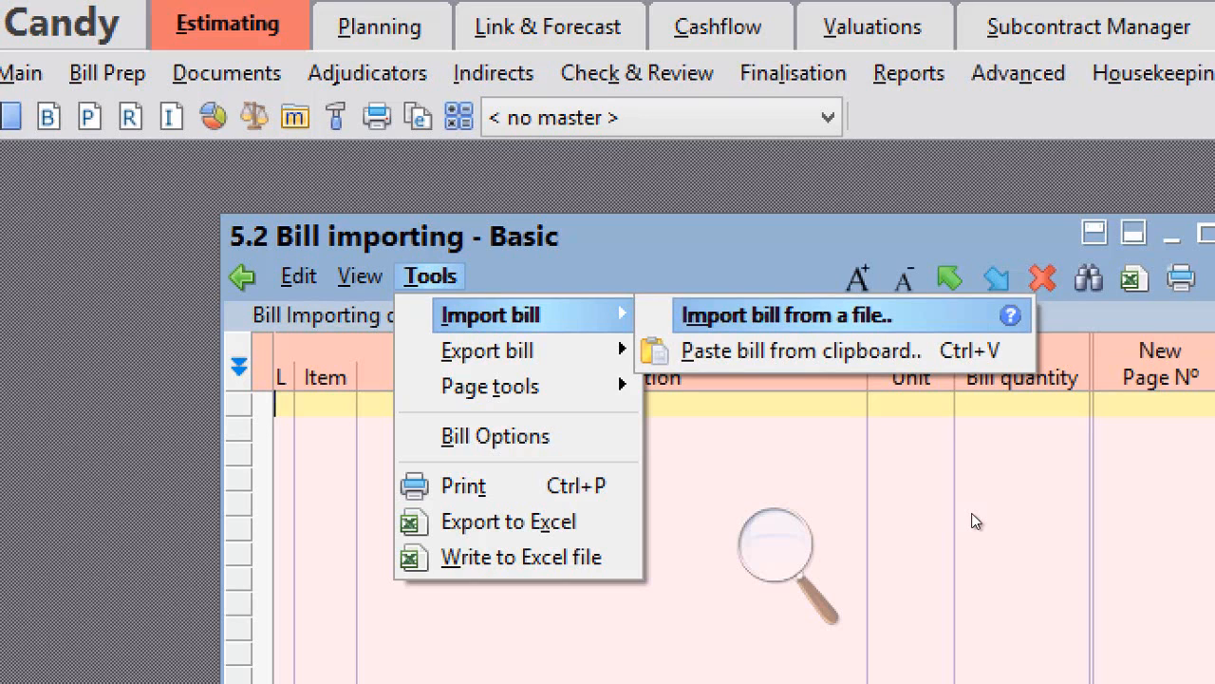
left_click(787, 315)
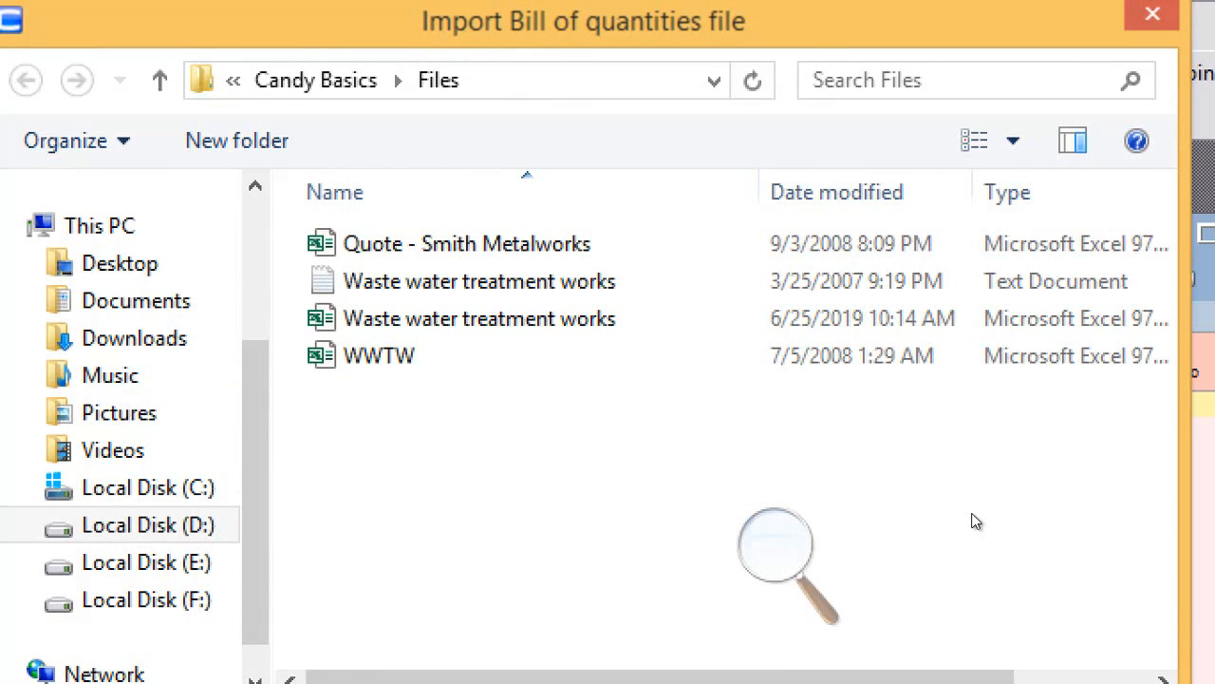
left_click(479, 318)
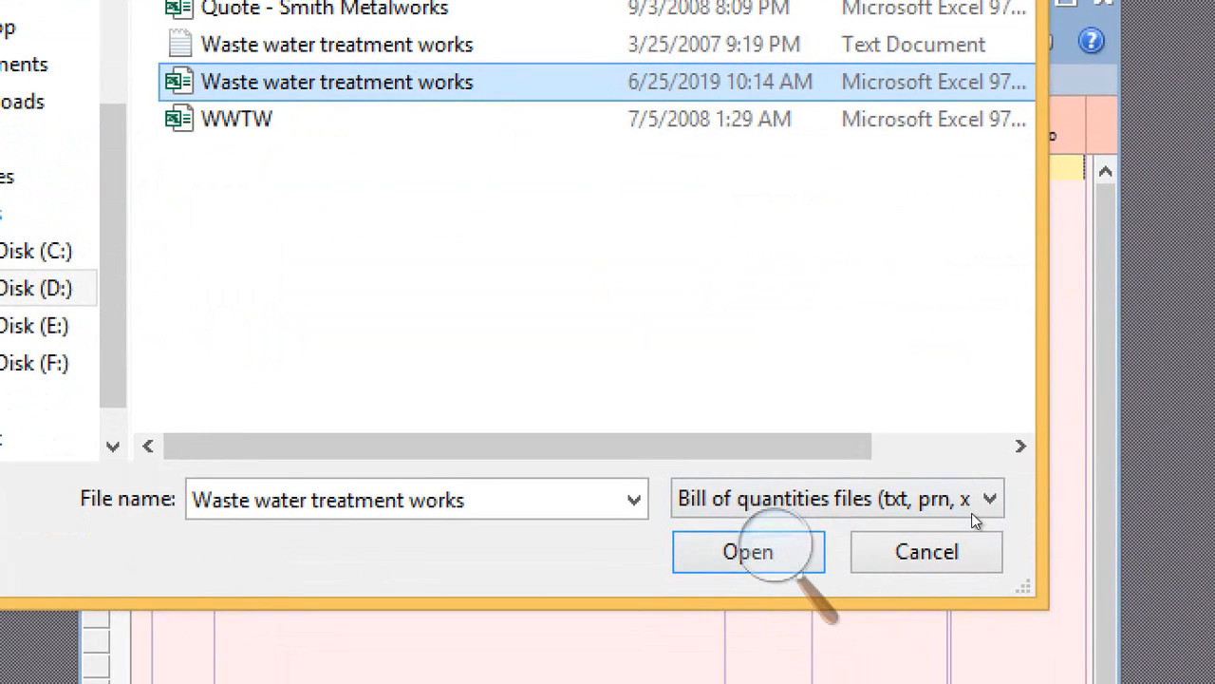
key("Return")
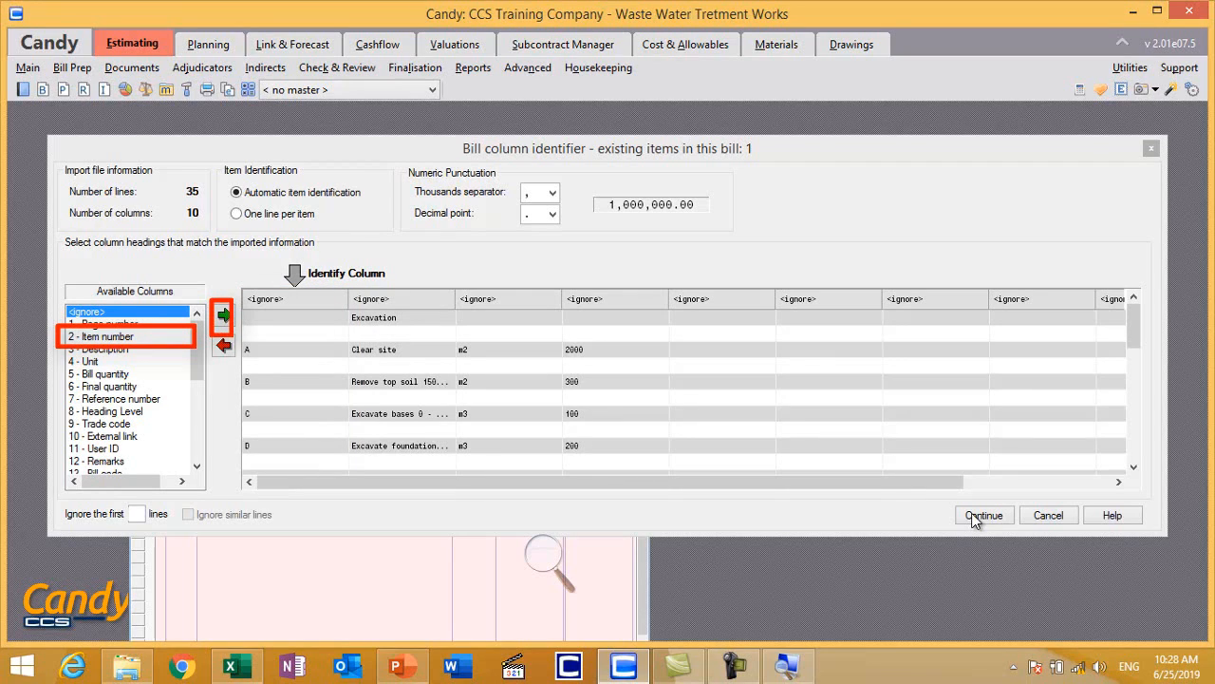
Magnify the screen to 200% and map the first imported column to 2 - Item number.
key("super+plus")
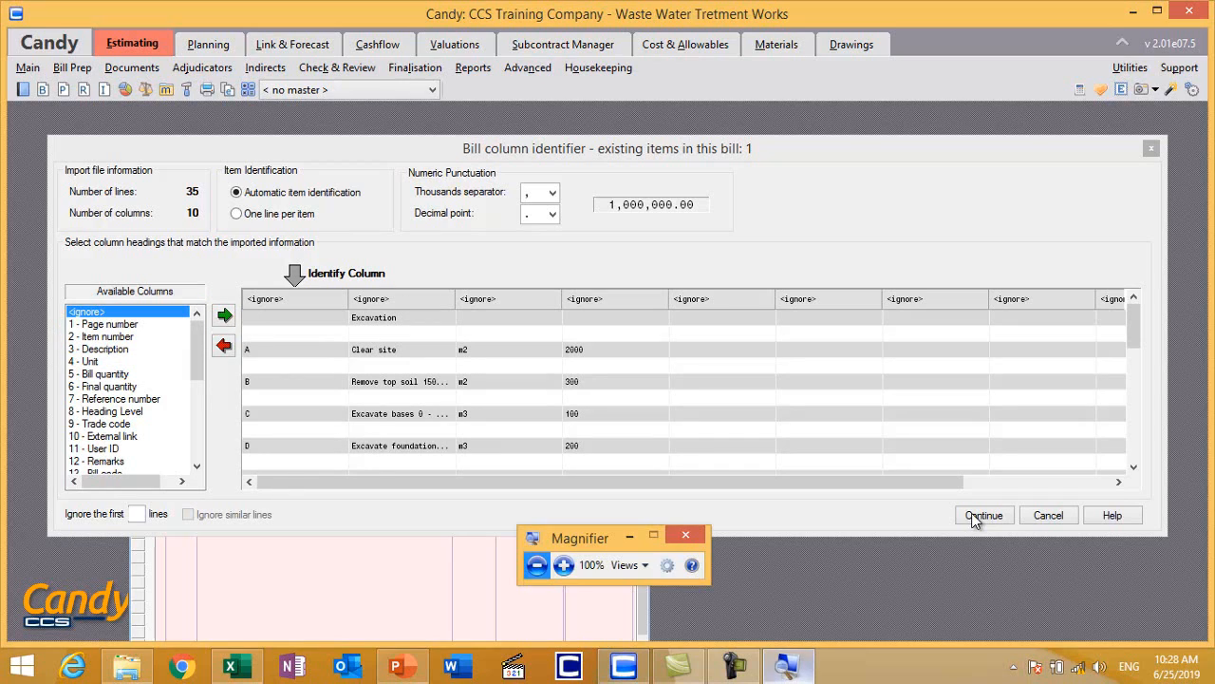
key("super+plus")
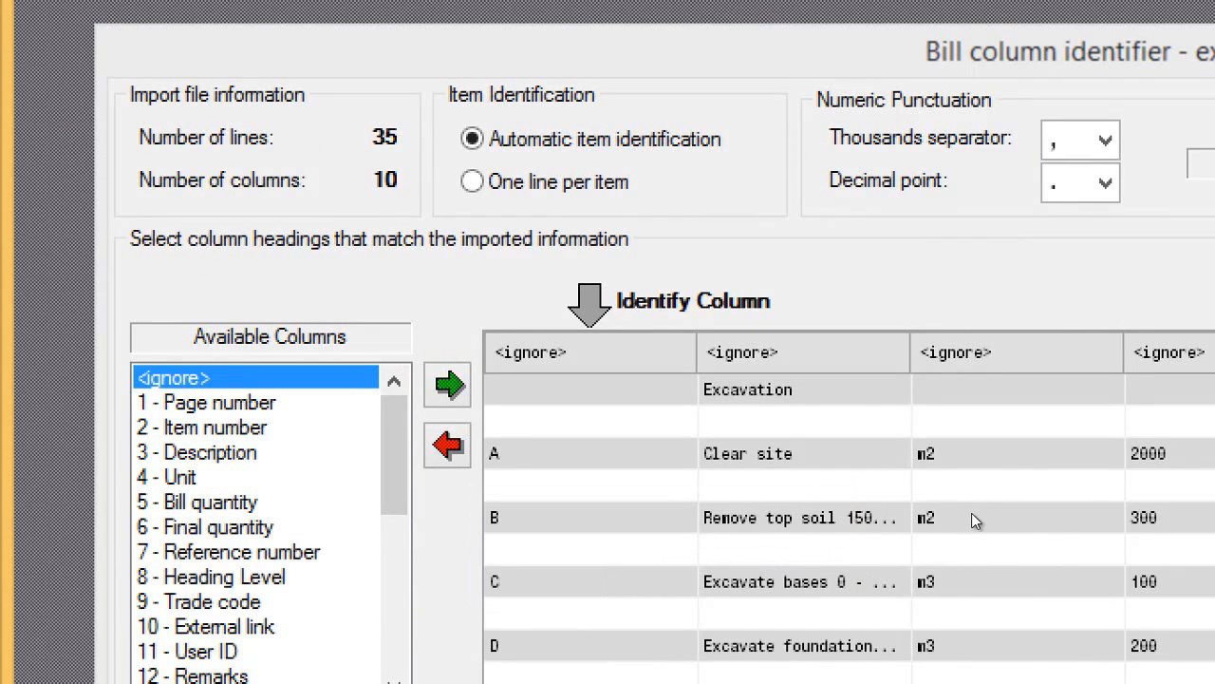
left_click(203, 428)
left_click(447, 385)
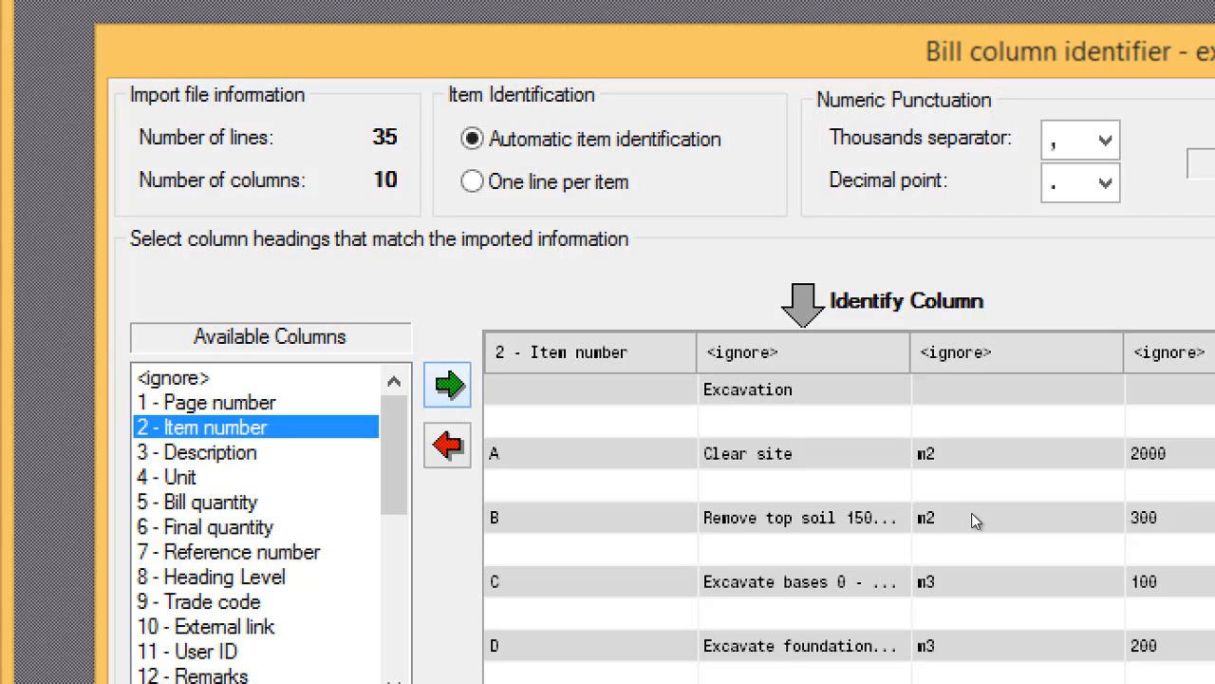
key("Left")
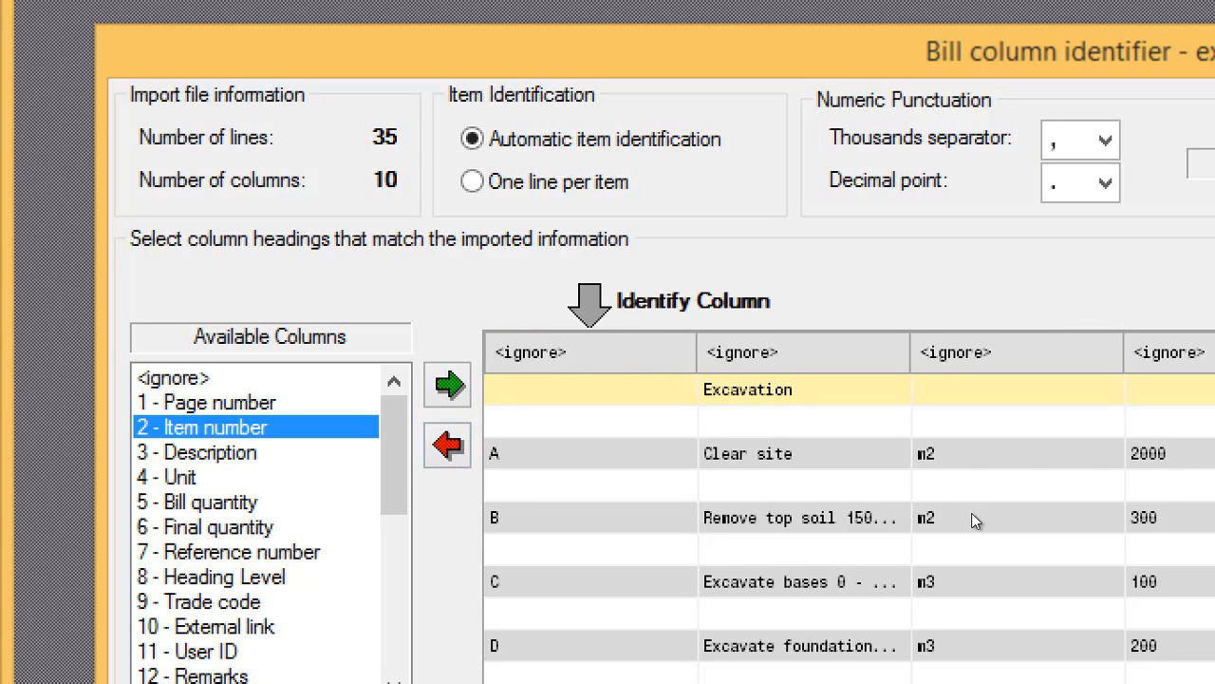
key("space")
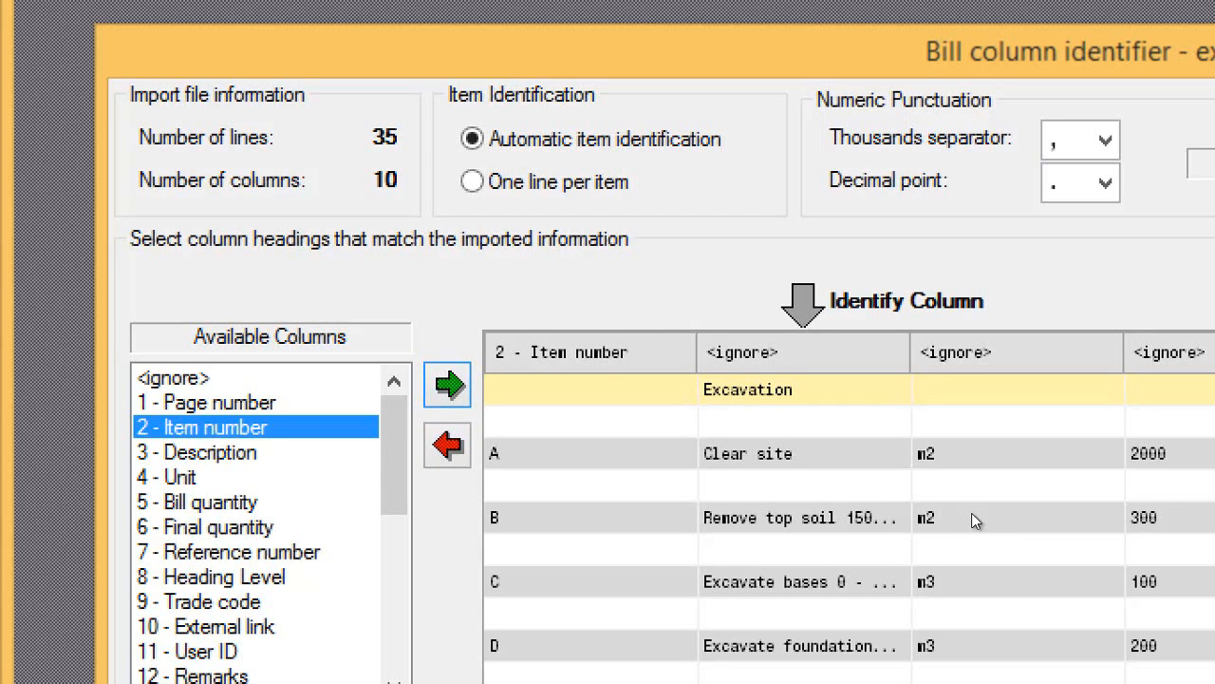
Map the next three columns to 3 - Description, 4 - Unit and 5 - Bill quantity.
key("3")
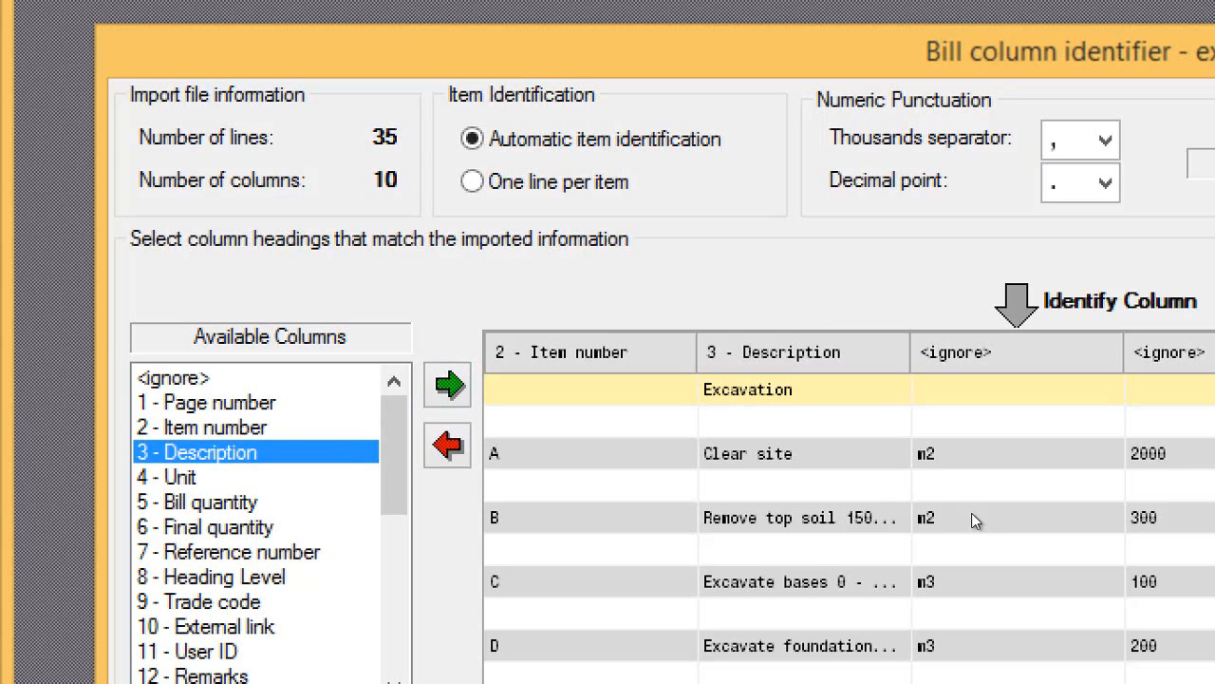
key("4")
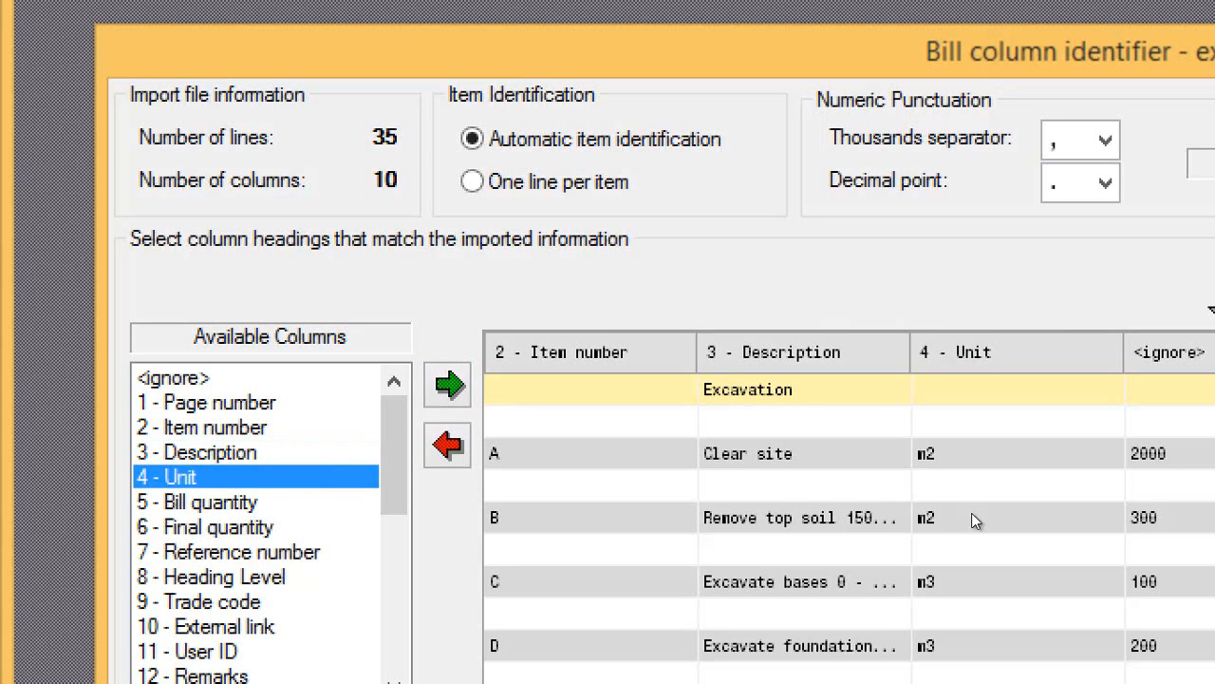
key("5")
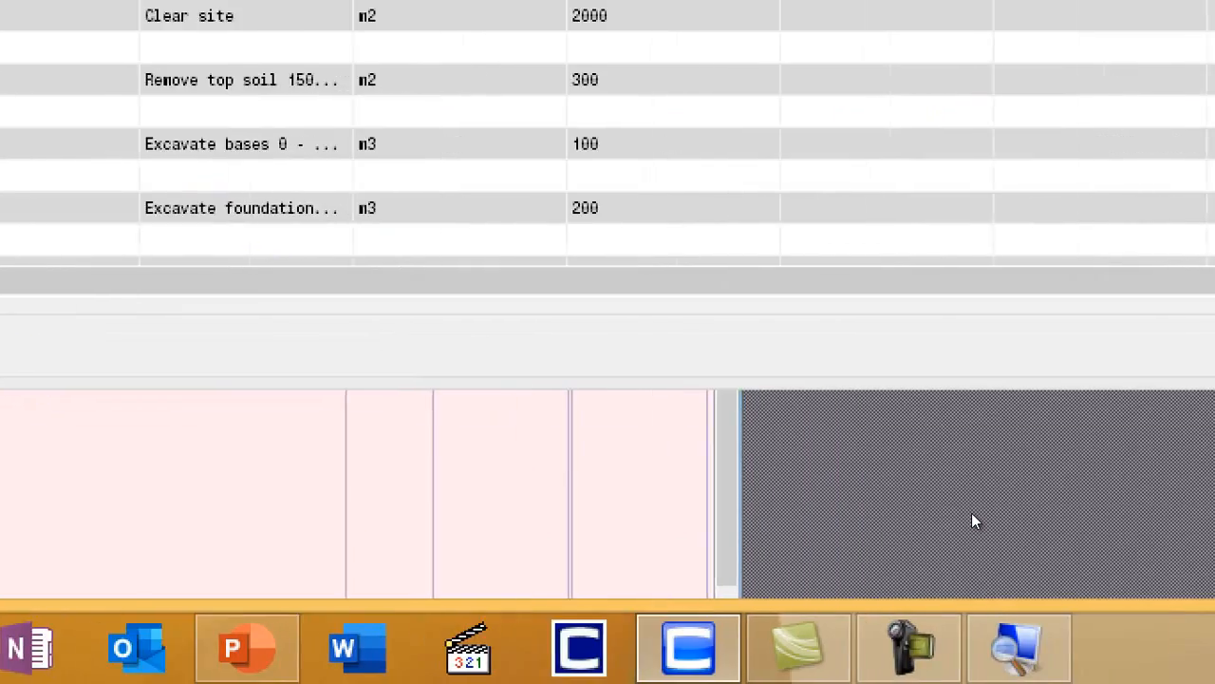
Run the import, then total the Excel quantities with =SUM(D2:D33) in D35.
key("Return")
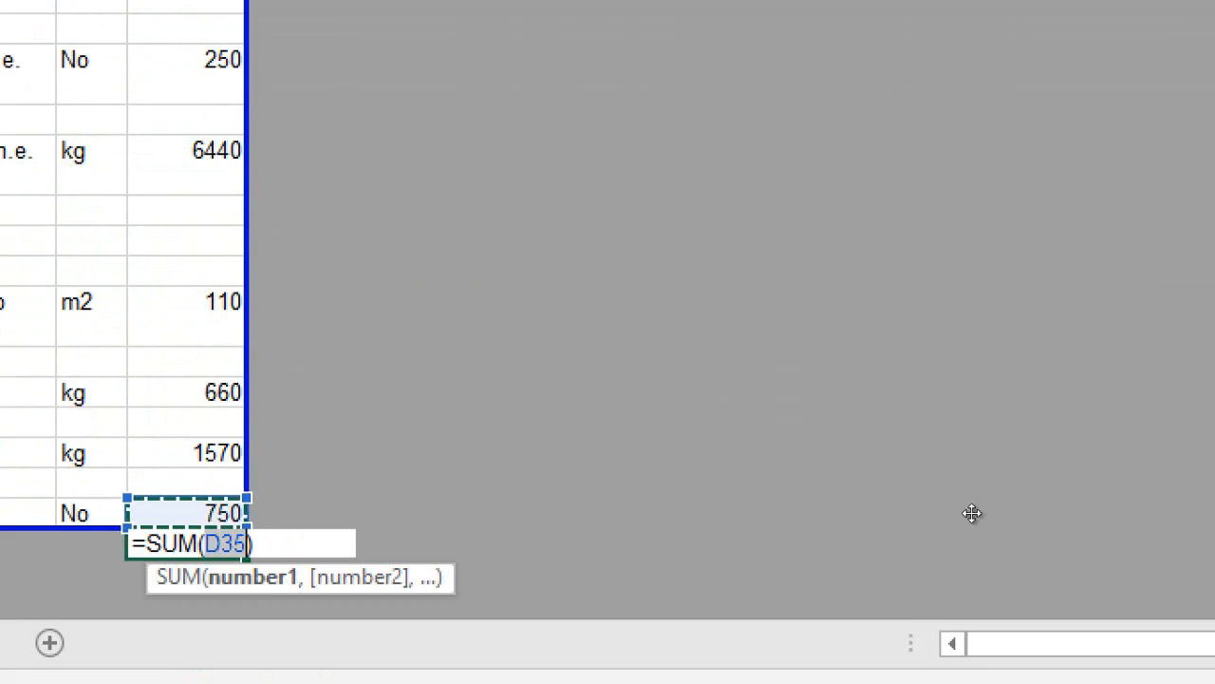
key("Up")
key("Up")
key("shift+Up")
key("shift+Up")
key("shift+Up")
key("shift+Up")
key("shift+Up")
key("shift+Up")
key("shift+Up")
key("shift+Up")
key("shift+Up")
key("shift+Up")
key("shift+Up")
key("shift+Up")
key("shift+Up")
key("shift+Up")
key("shift+Up")
key("shift+Up")
key("shift+Up")
key("shift+Up")
key("shift+Up")
key("shift+Up")
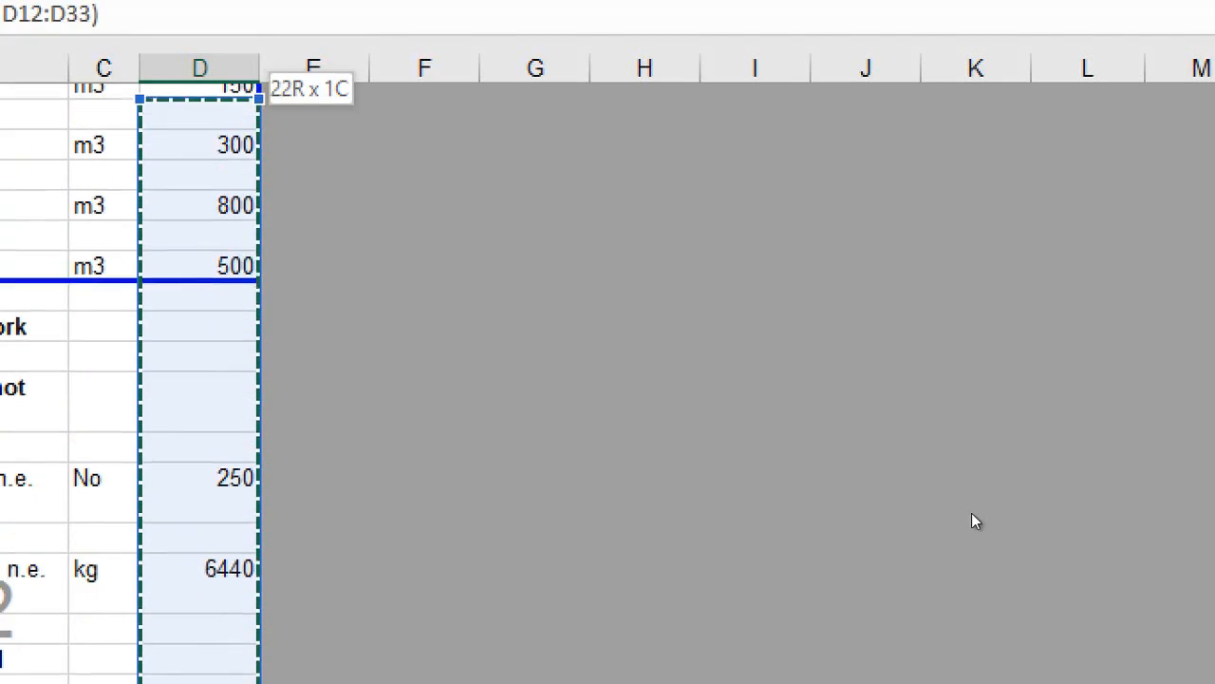
key("shift+Up")
key("shift+Up")
key("shift+Up")
key("shift+Up")
key("shift+Up")
key("shift+Up")
key("shift+Up")
key("shift+Down")
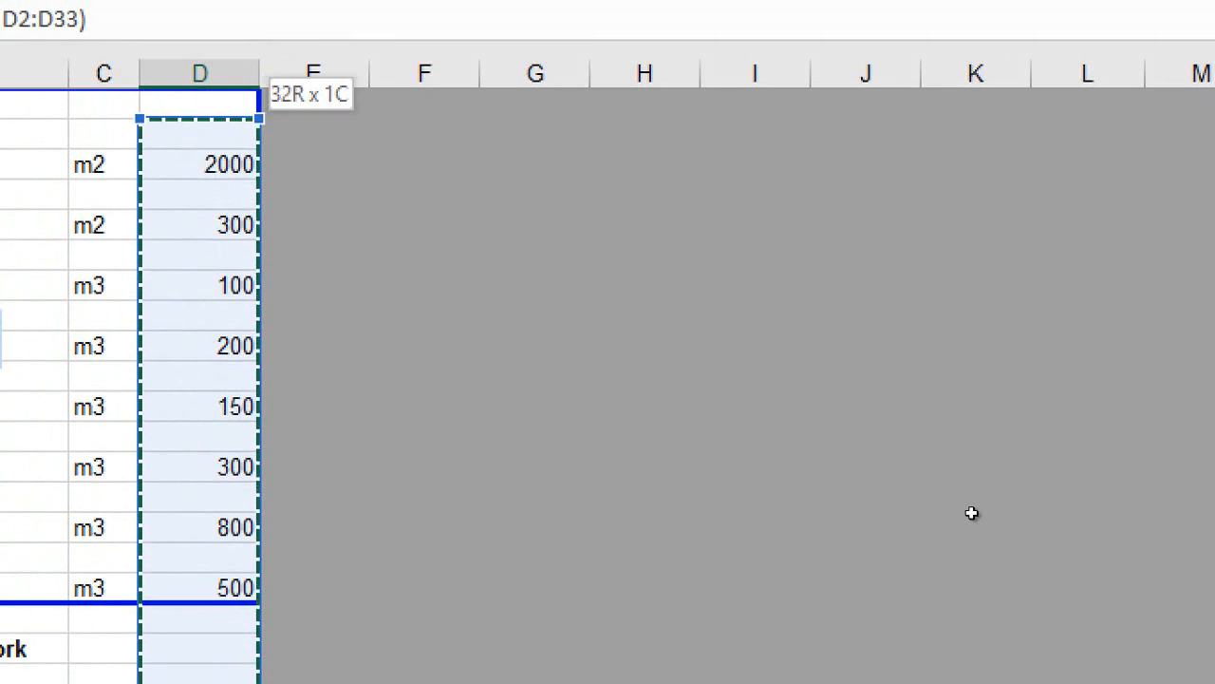
key("Return")
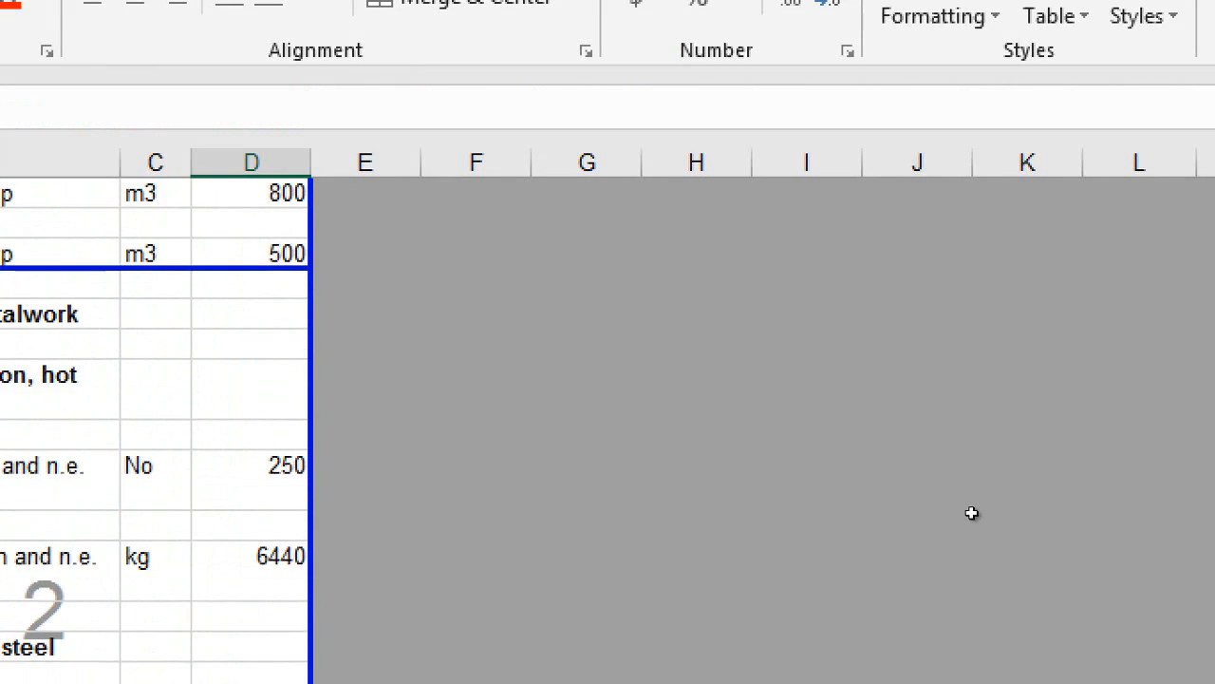
Close the Waste water treatment works workbook without saving changes.
scroll(973, 512, "down", 5)
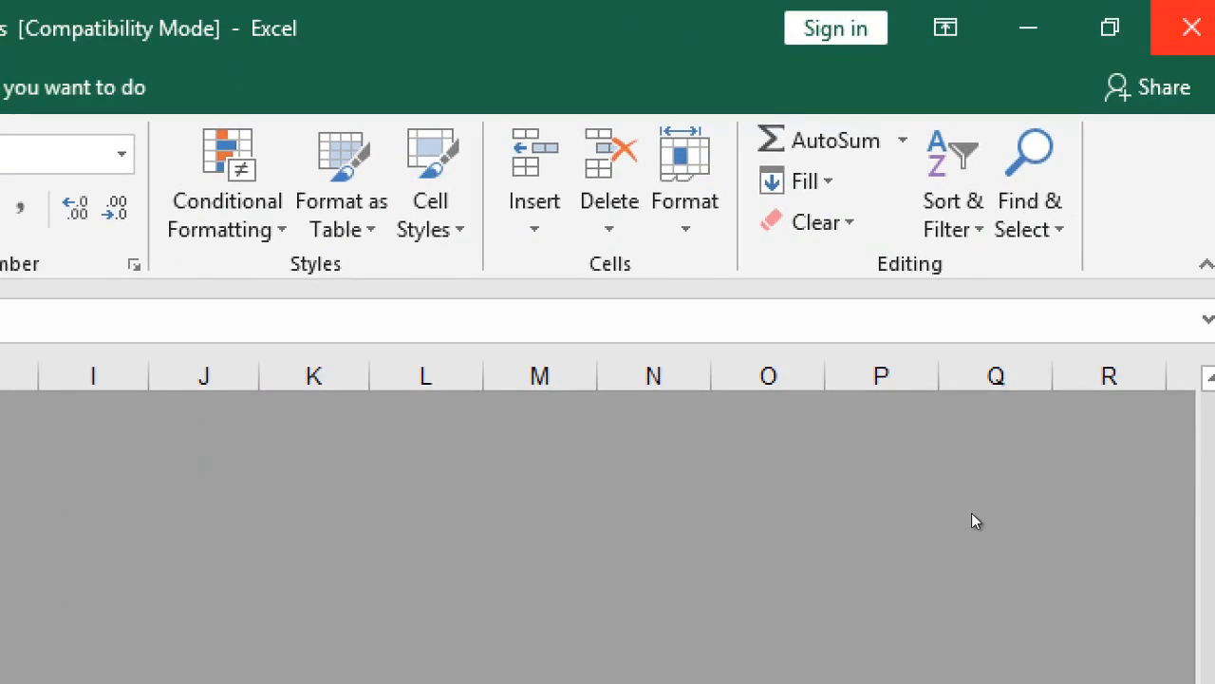
left_click(1183, 19)
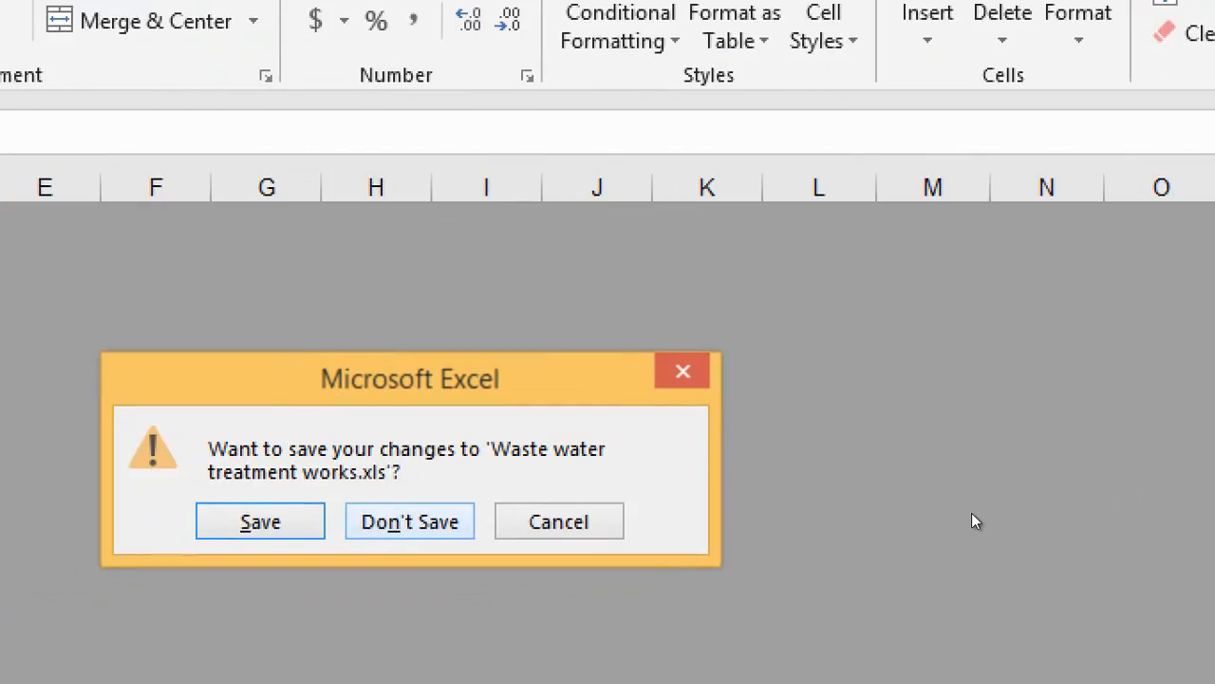
left_click(409, 521)
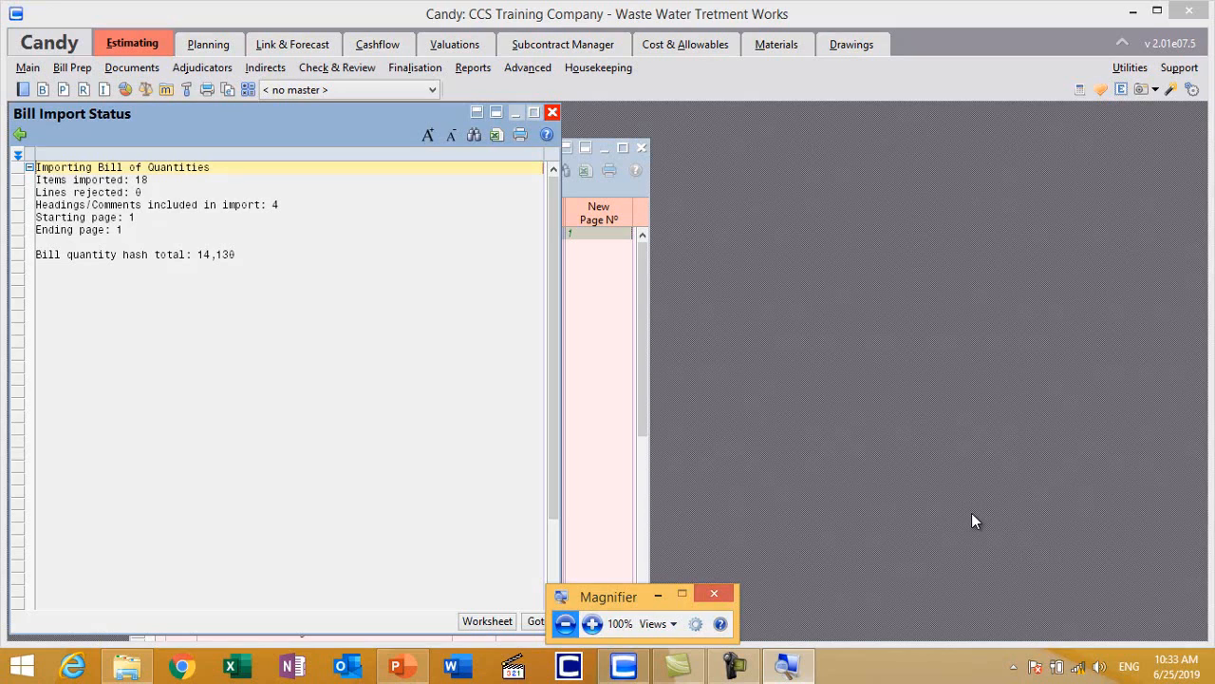
Close the Bill Import Status report showing 18 items imported and 0 rejected.
left_click(972, 514)
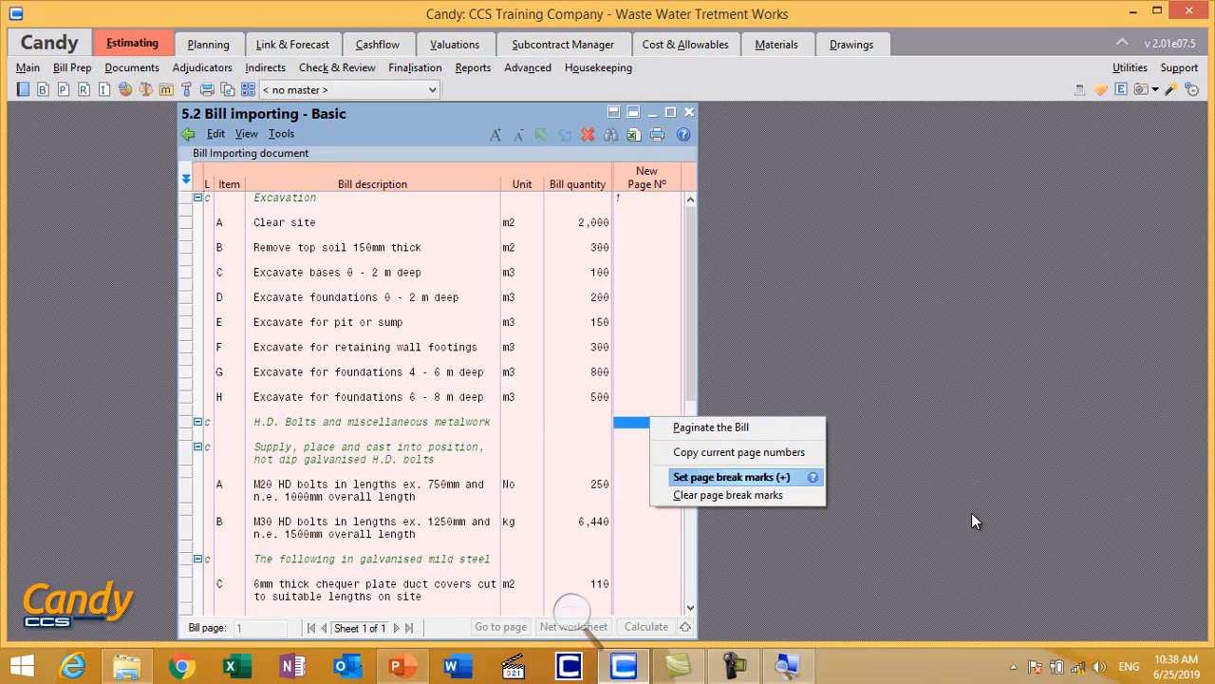
Add a + page break mark to the H.D. Bolts and miscellaneous metalwork heading.
key("Return")
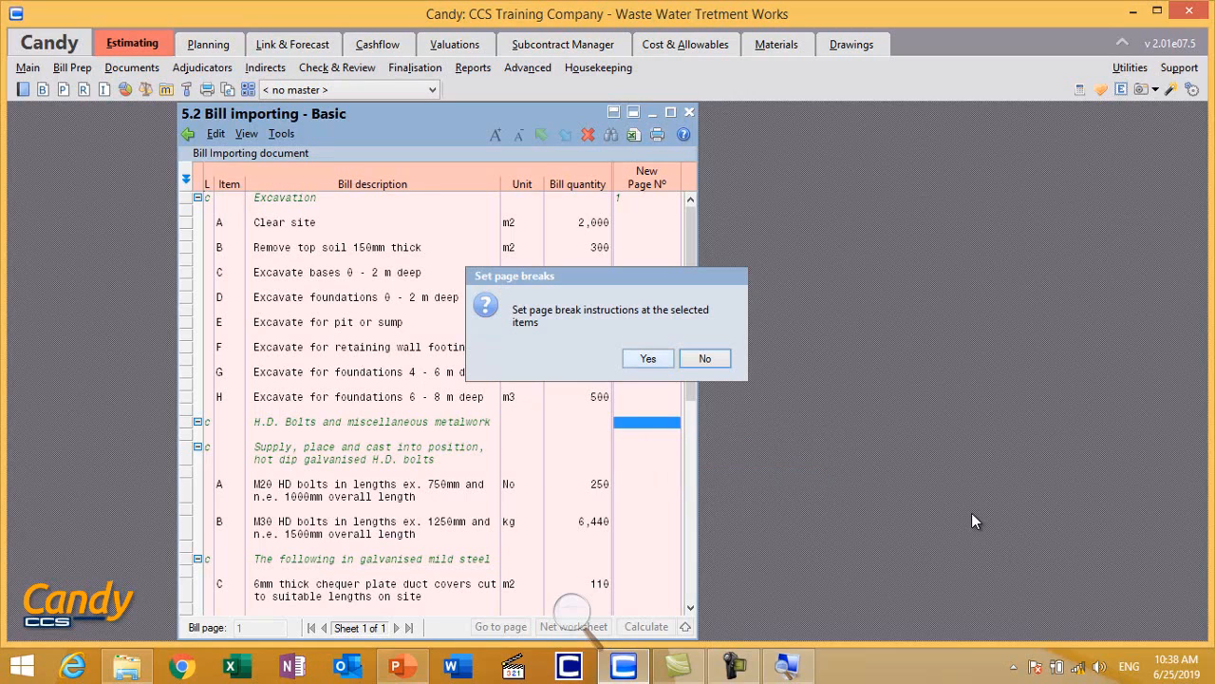
key("Return")
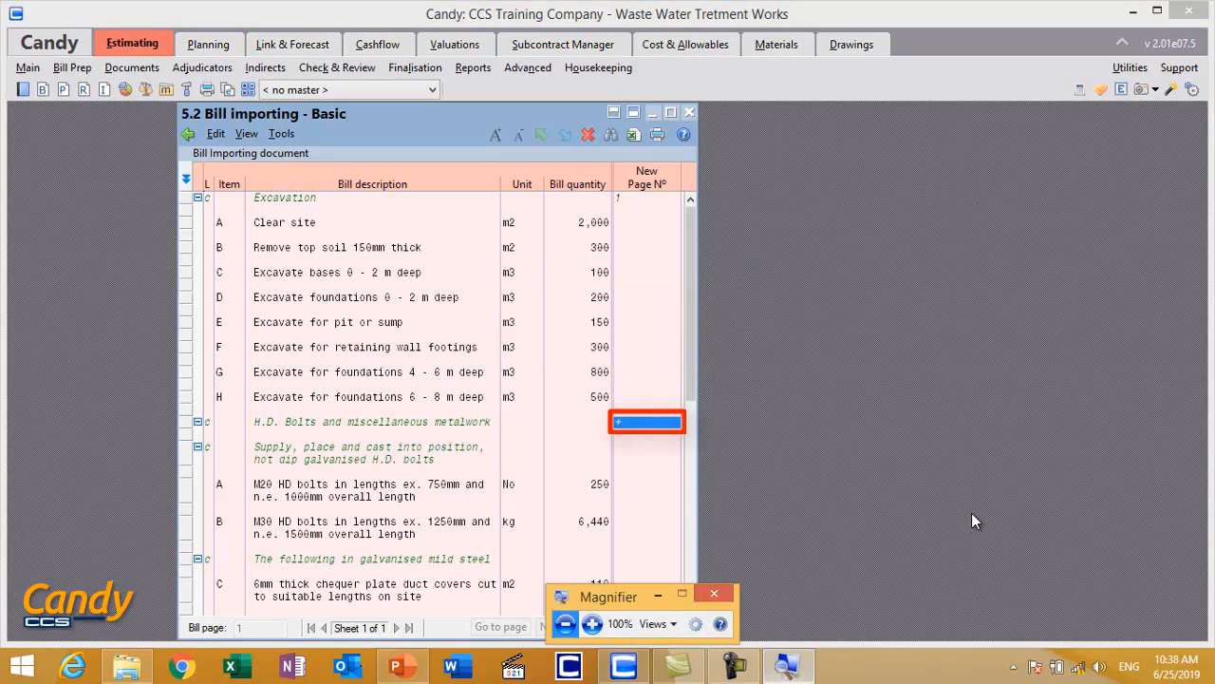
key("super+plus")
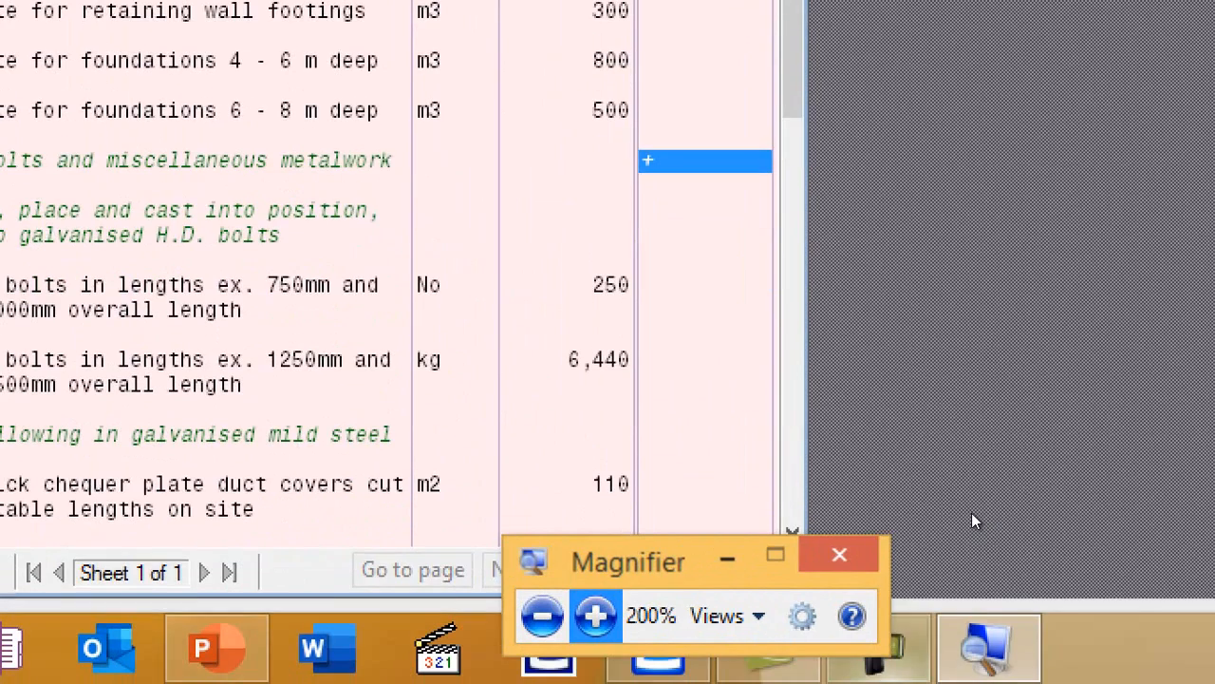
left_click(879, 669)
key("super+Escape")
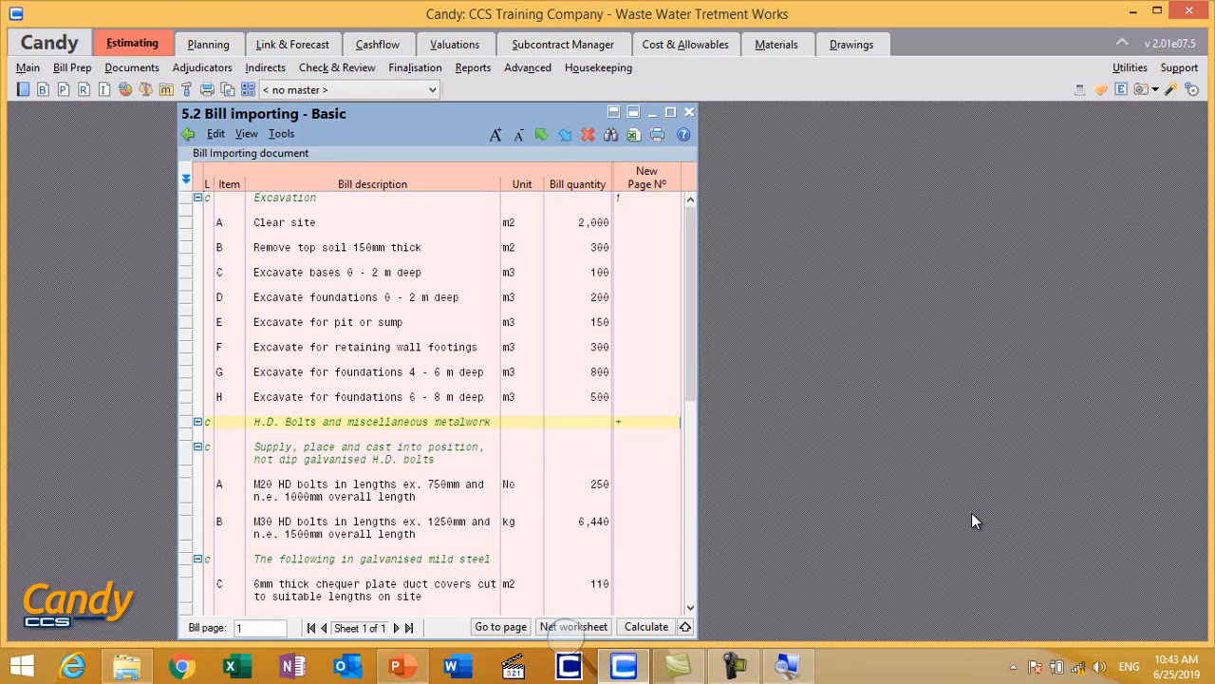
Repaginate the bill from the New Page Nº column at 25 items per page, giving 2 pages.
key("super+plus")
key("super+plus")
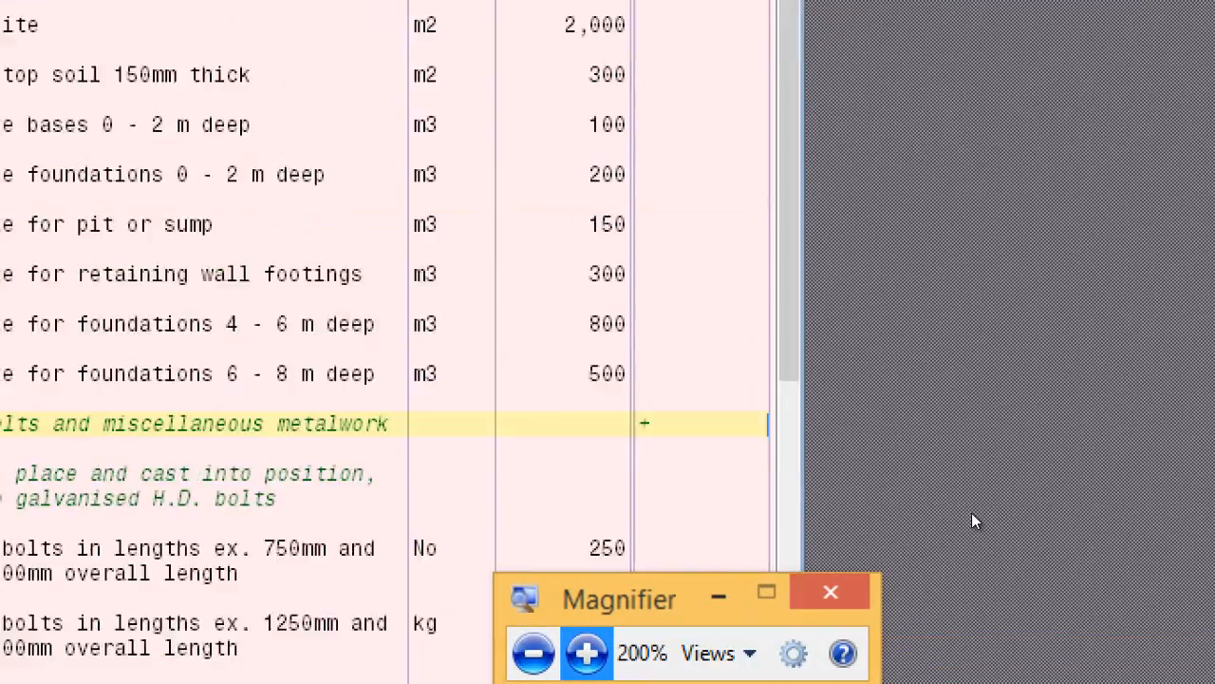
left_click(684, 57)
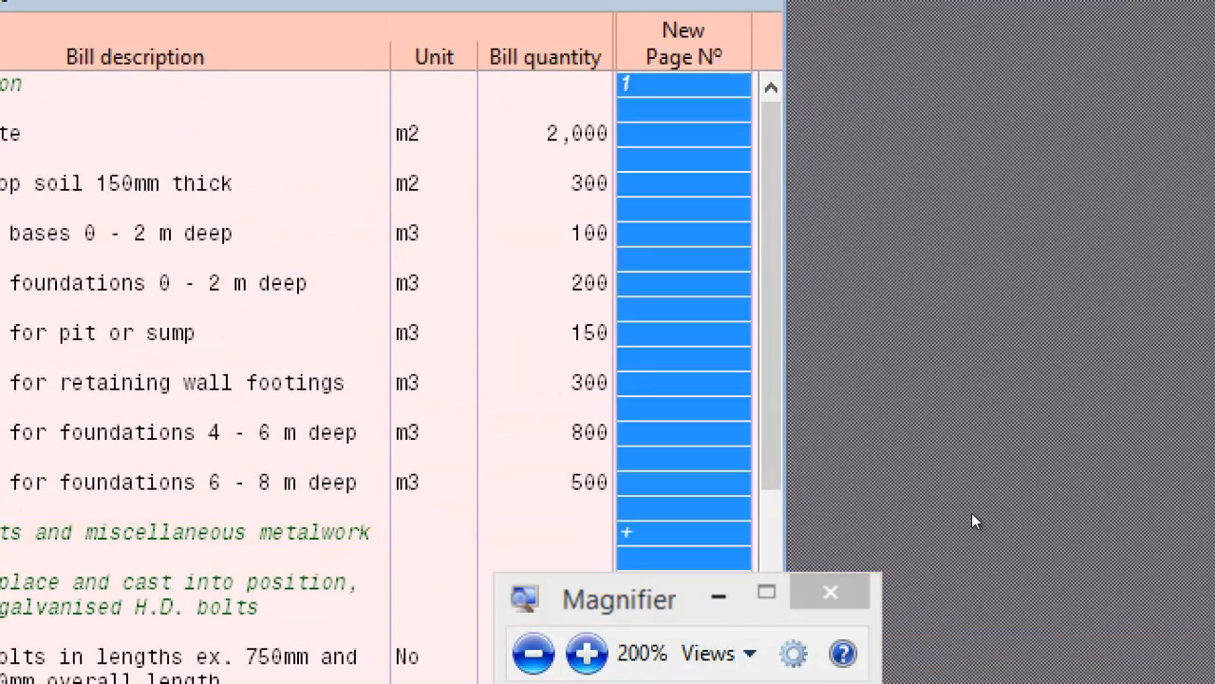
key("Menu")
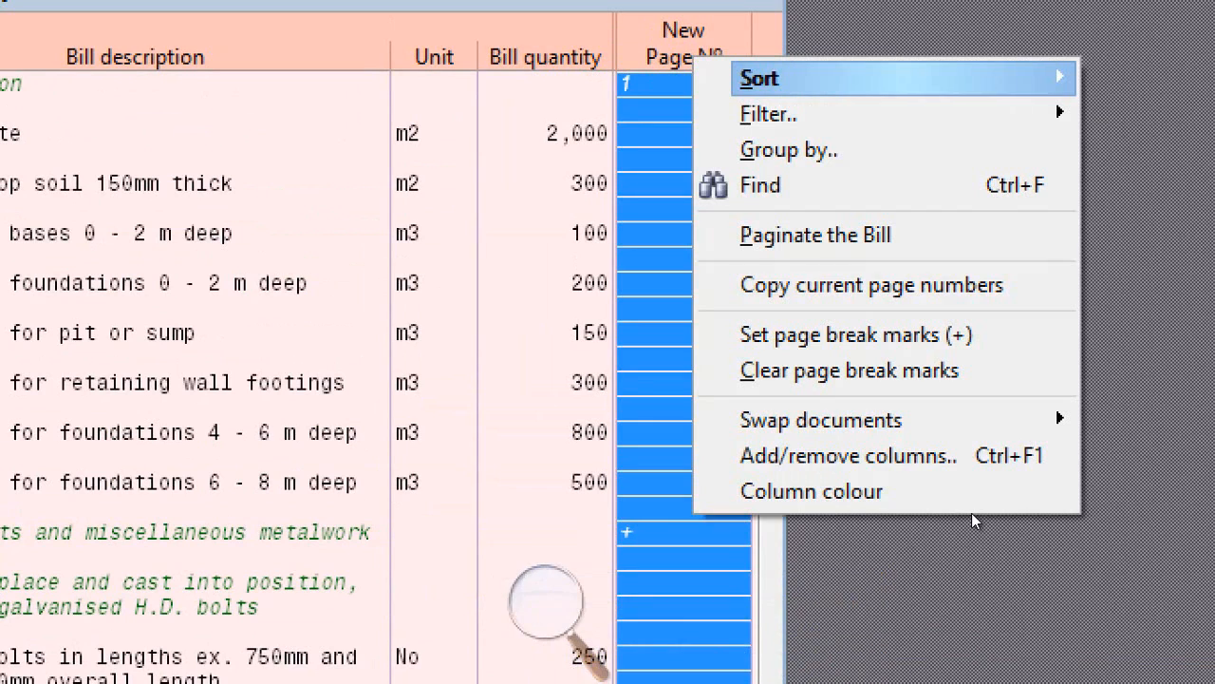
key("Down")
key("Down")
key("Down")
key("Down")
key("Return")
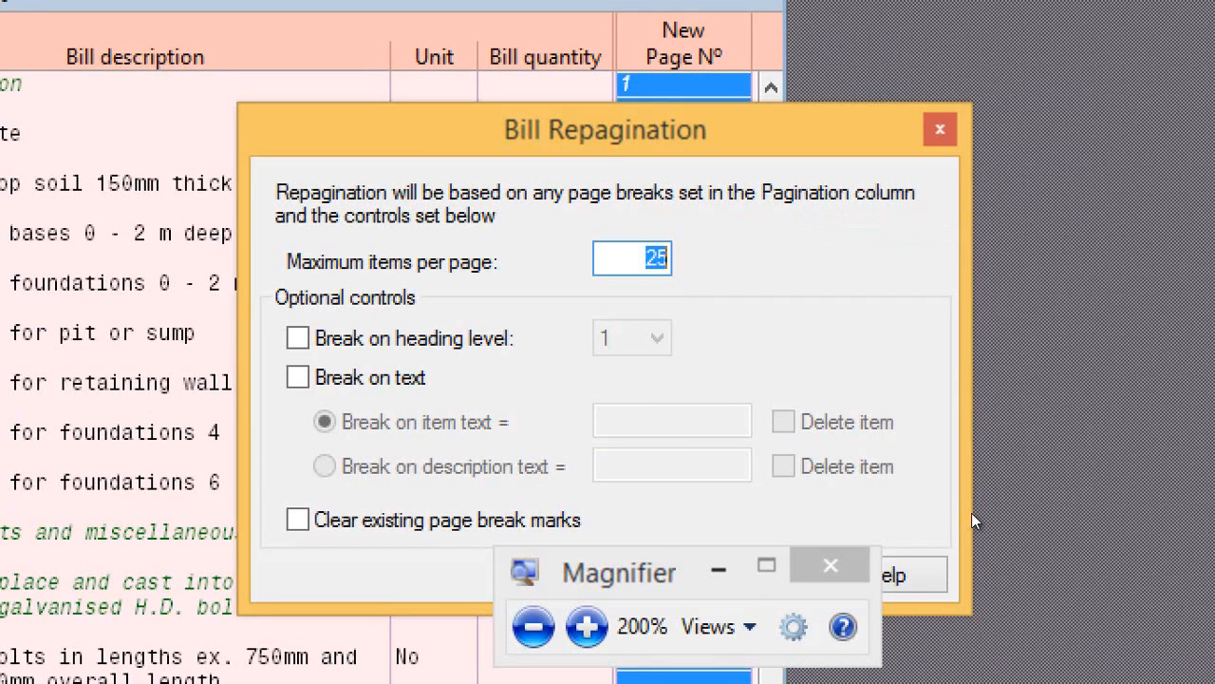
left_click(719, 567)
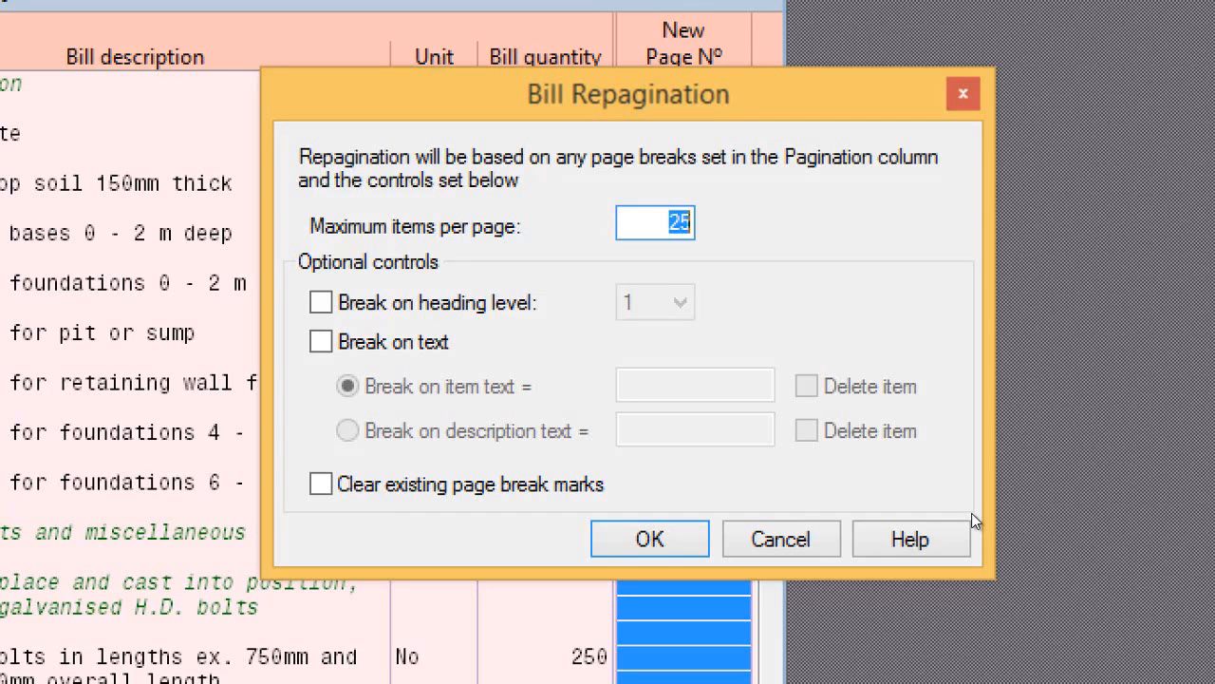
key("Return")
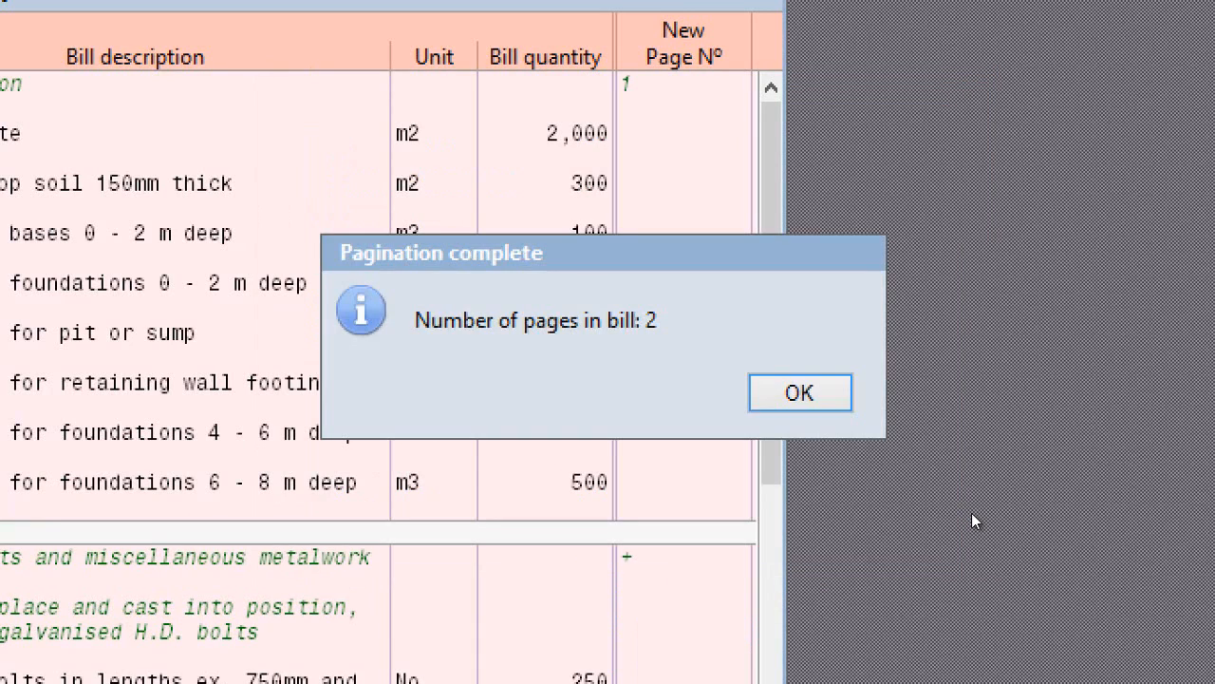
key("Return")
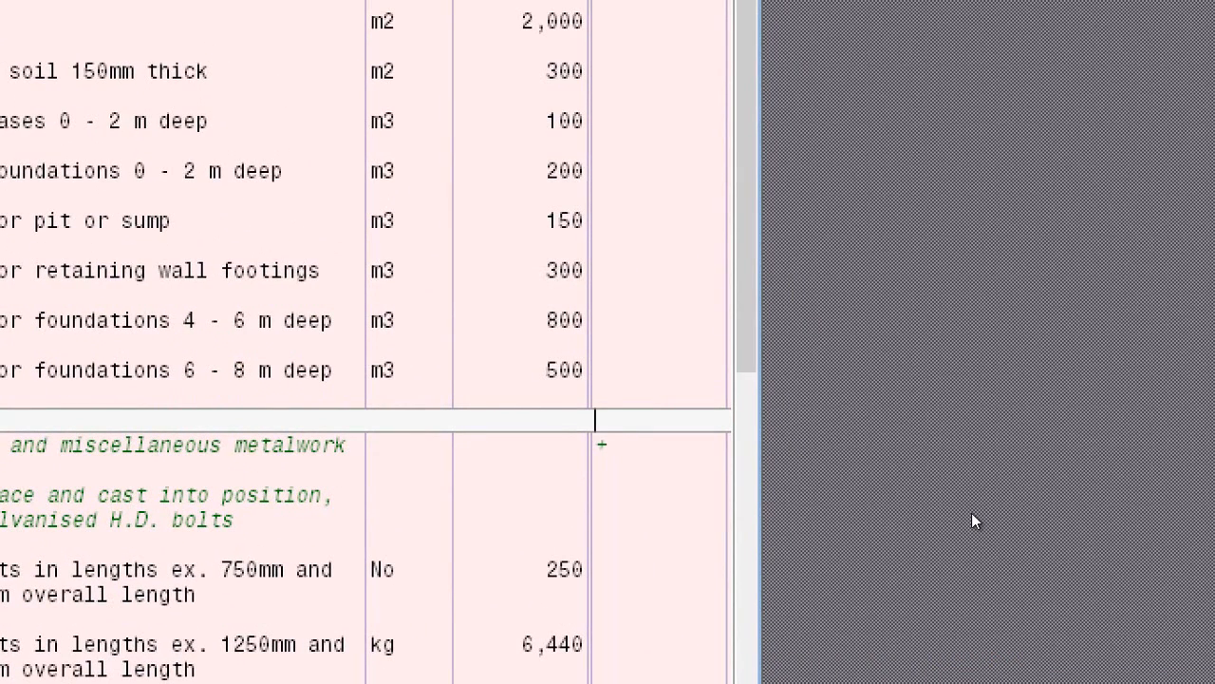
Clear the page break mark on the metalwork heading row.
key("Down")
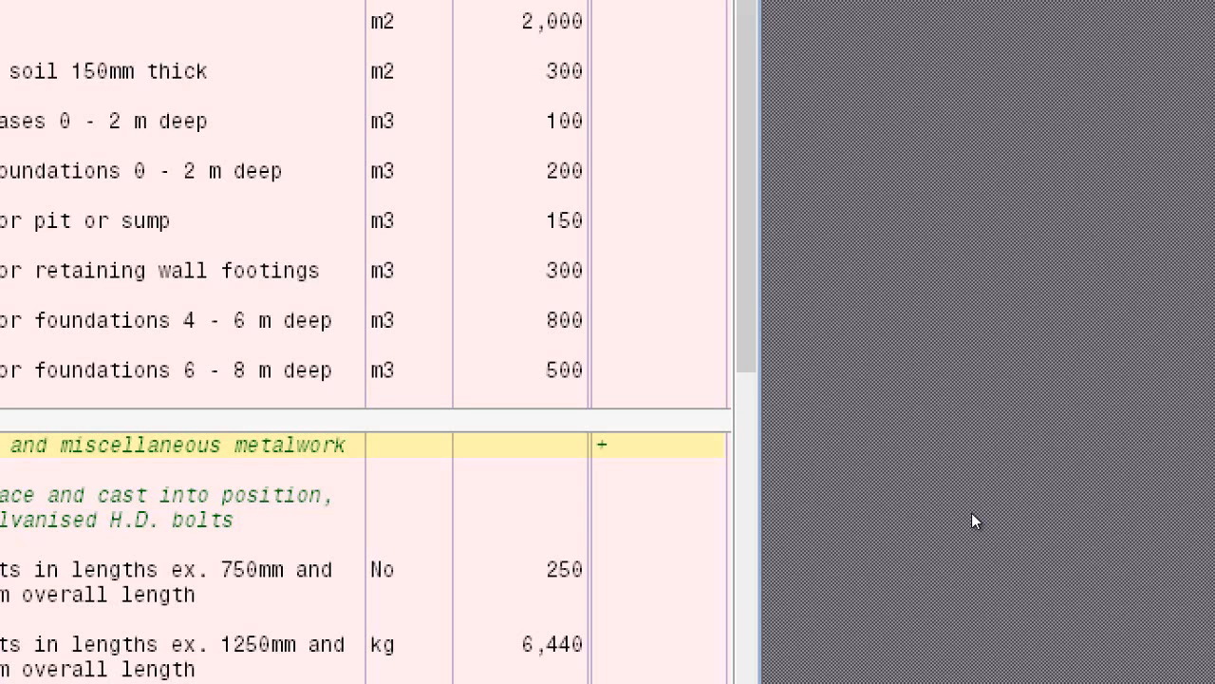
key("Menu")
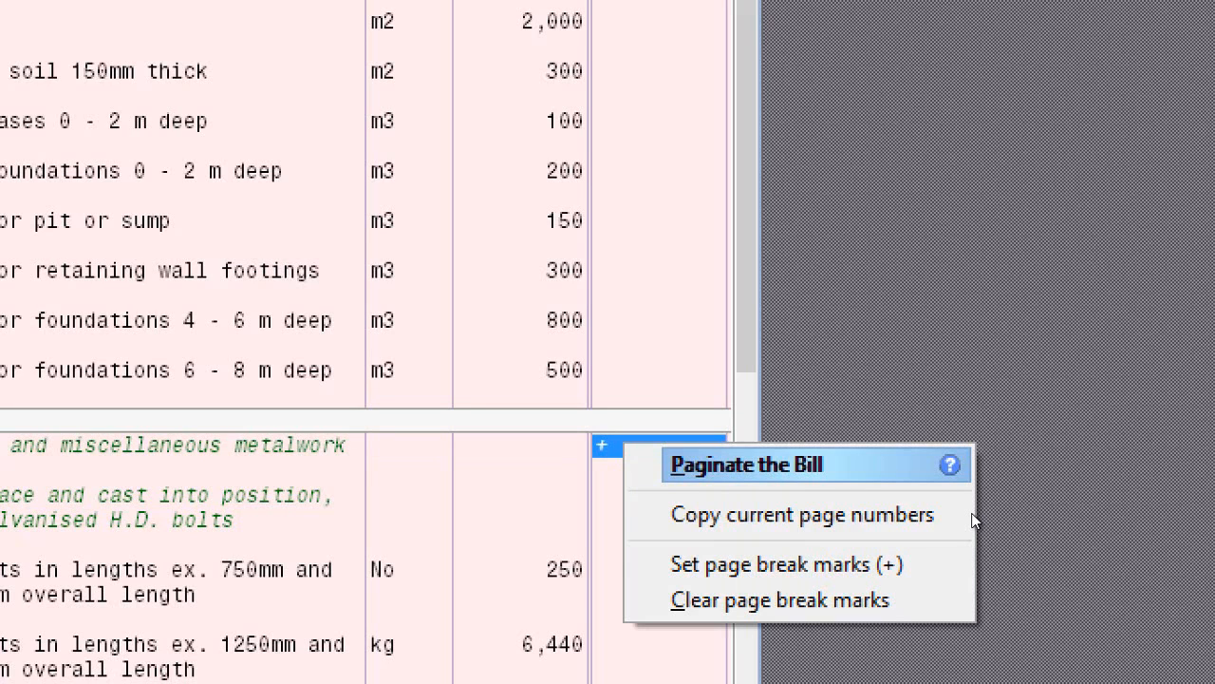
key("Up")
key("Return")
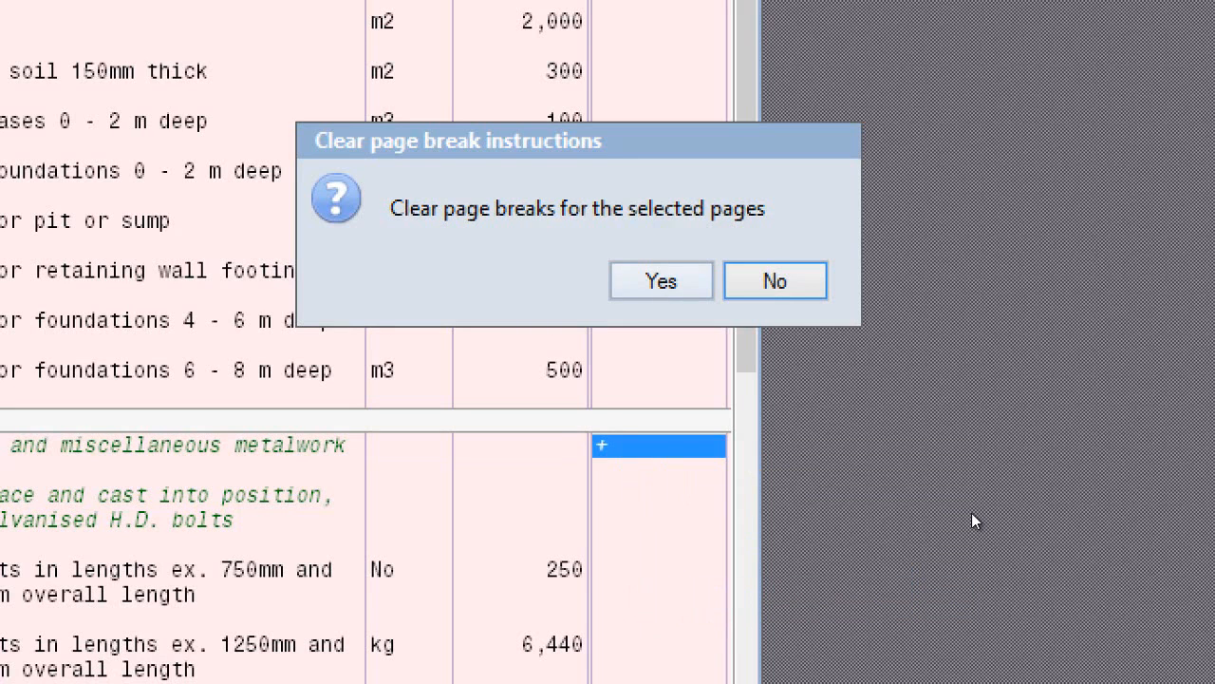
key("Left")
key("Return")
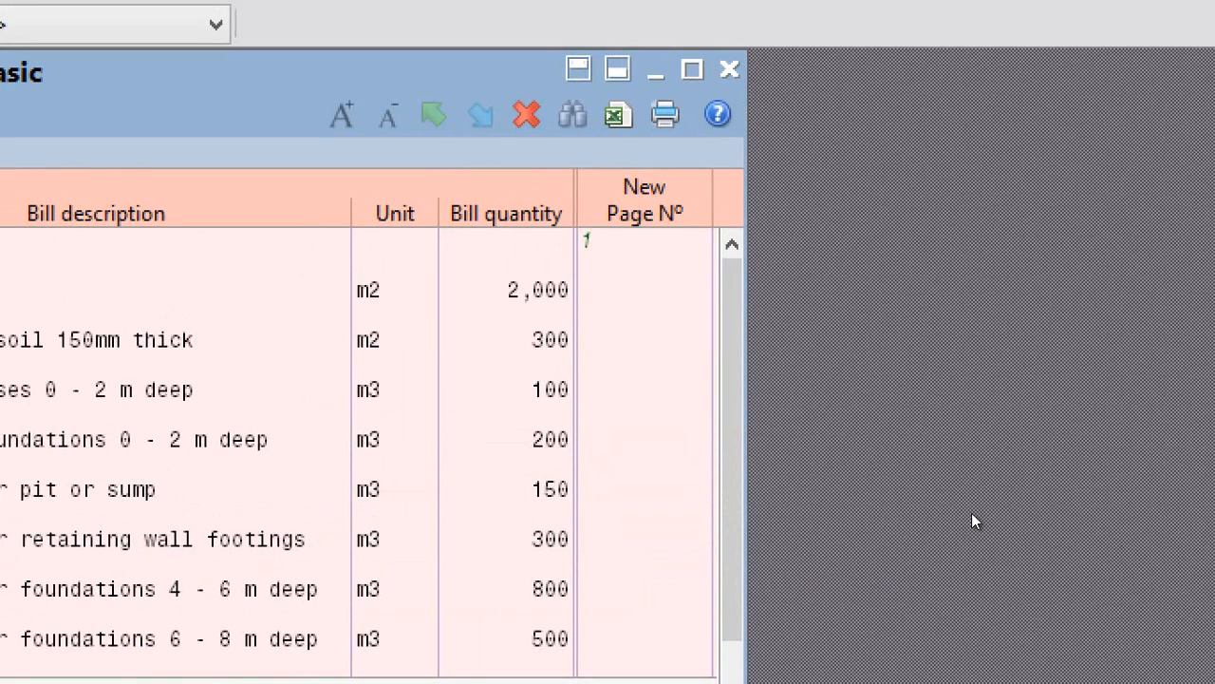
Repaginate the bill at 25 items per page, now 1 page.
key("Return")
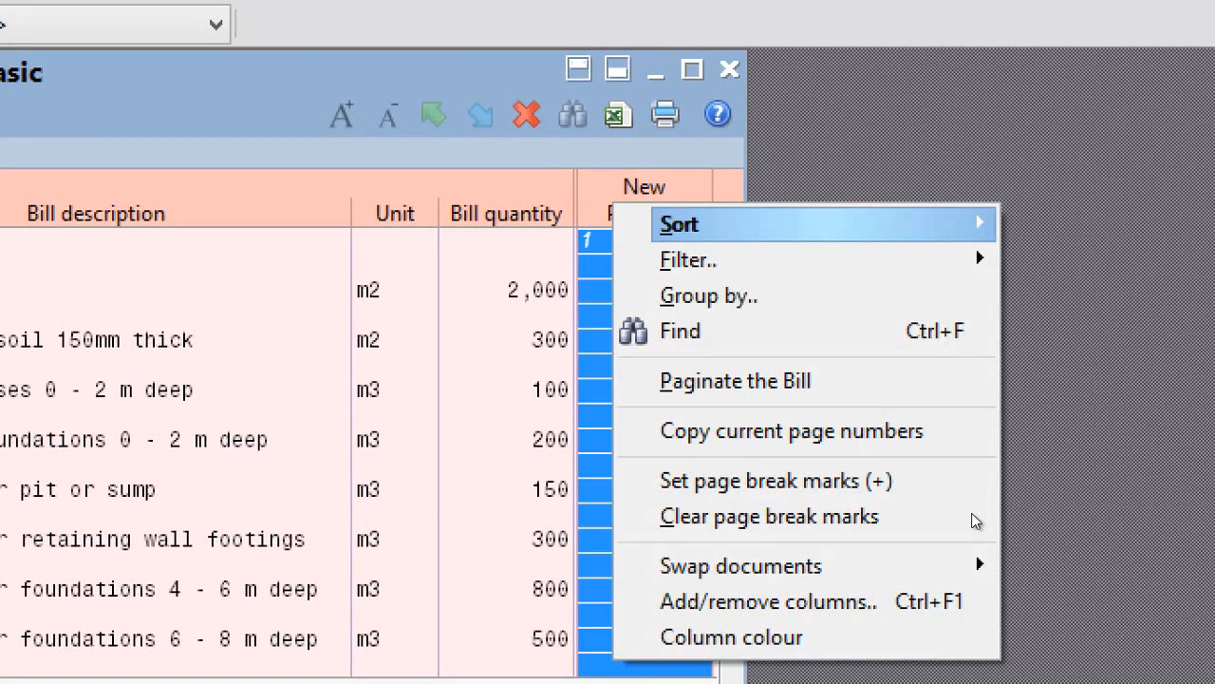
key("Down")
key("Down")
key("Down")
key("Down")
key("Return")
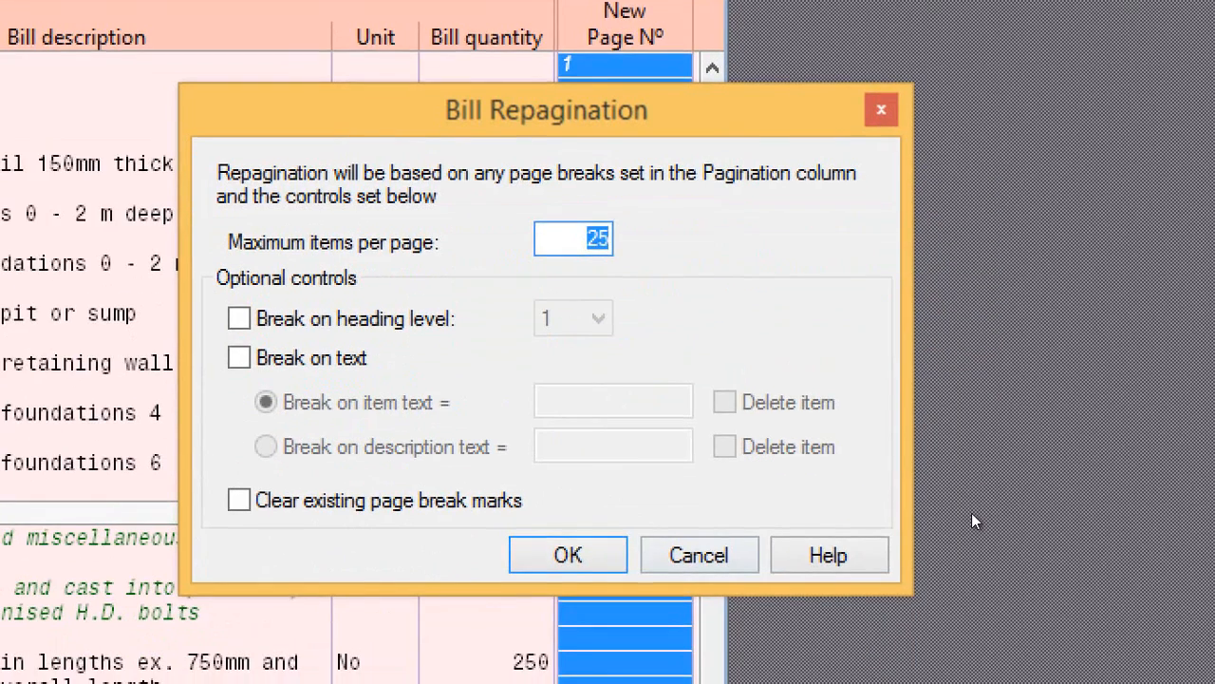
key("Return")
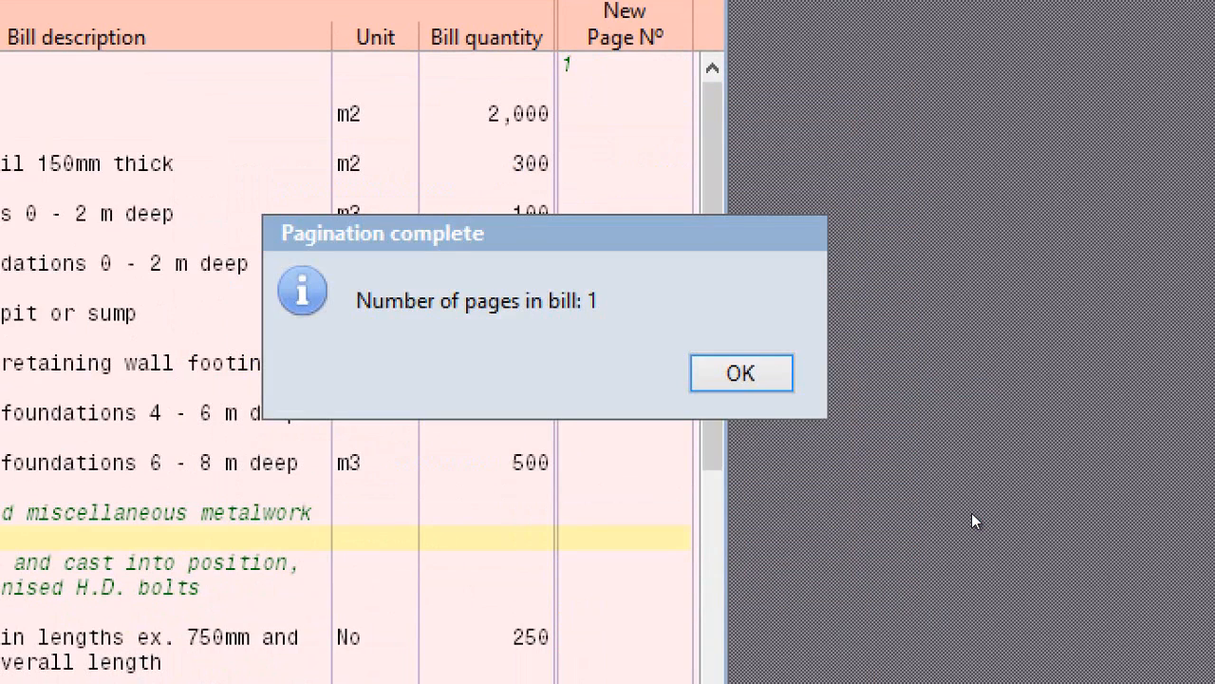
key("Return")
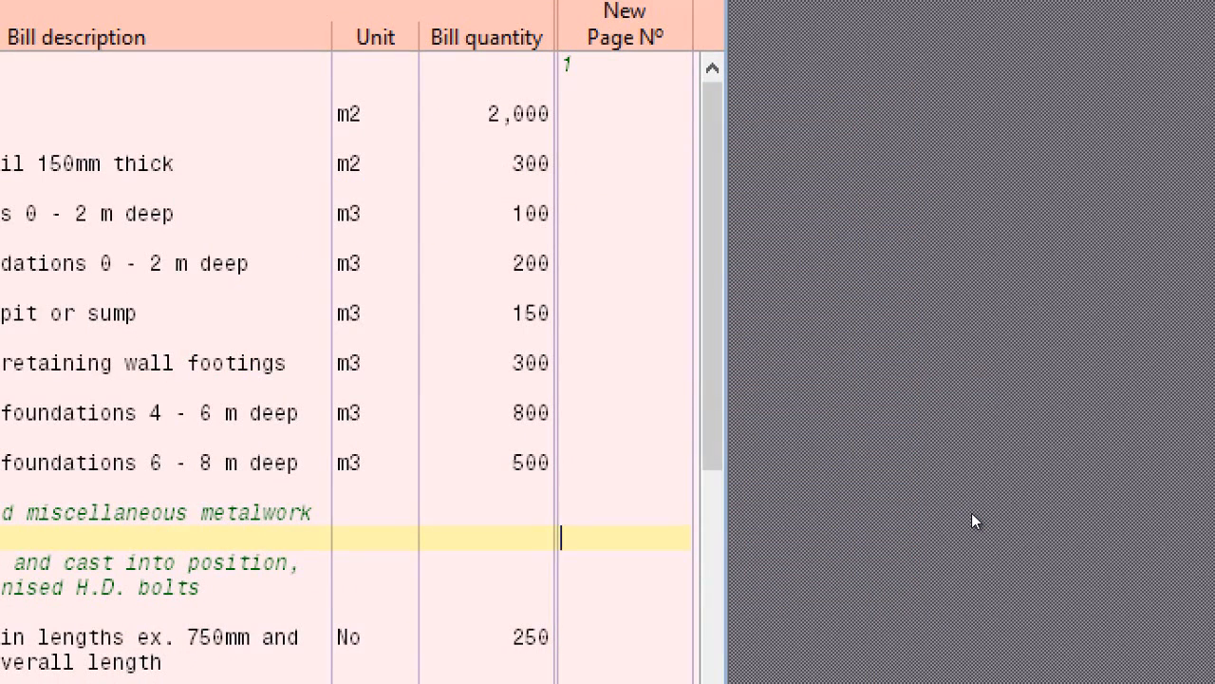
Set a + page break mark on the metalwork heading row again.
key("Up")
key("Menu")
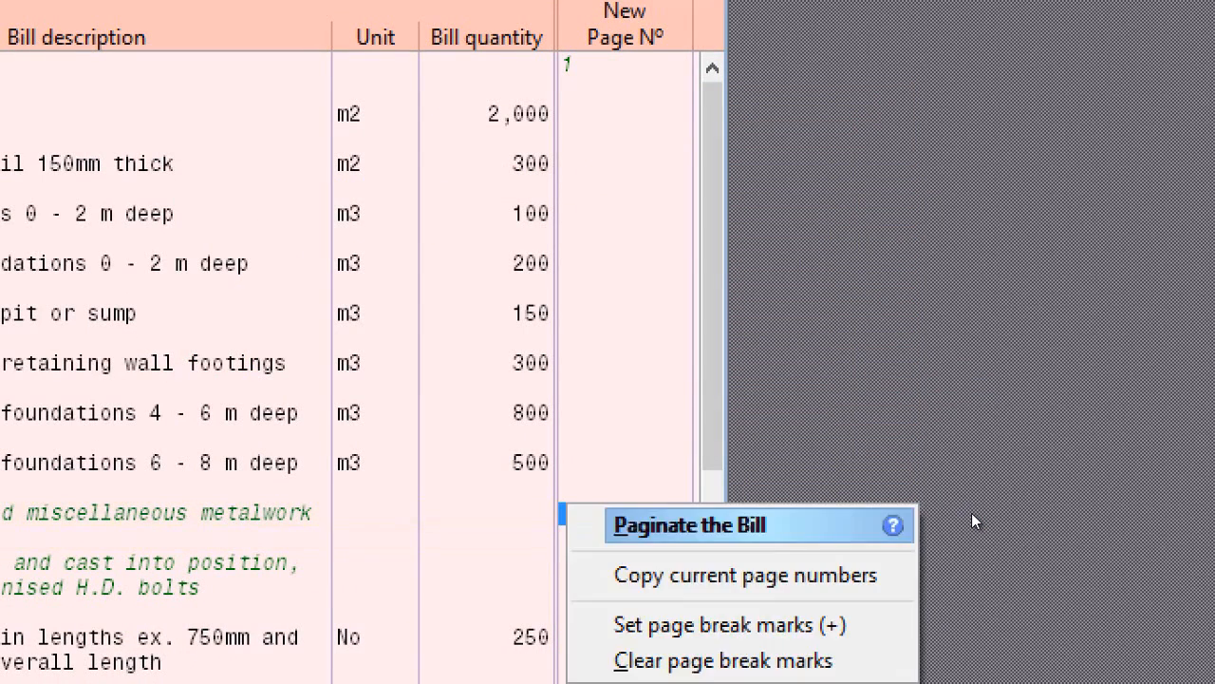
key("Down")
key("Down")
key("Return")
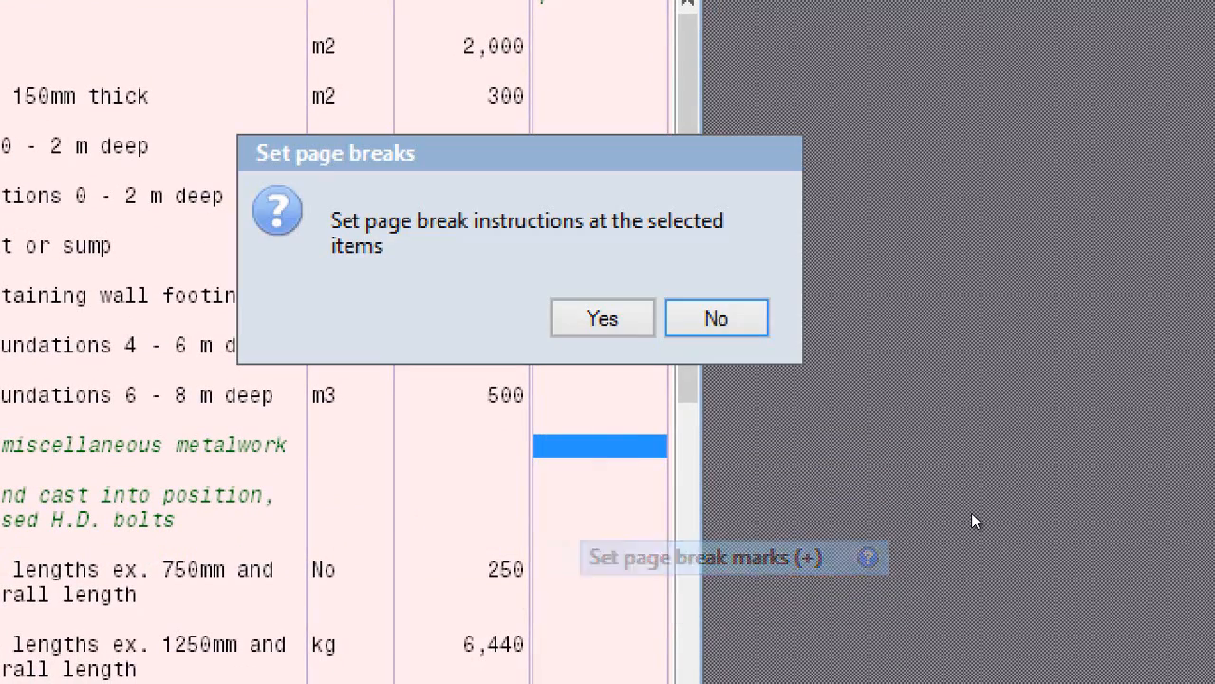
key("y")
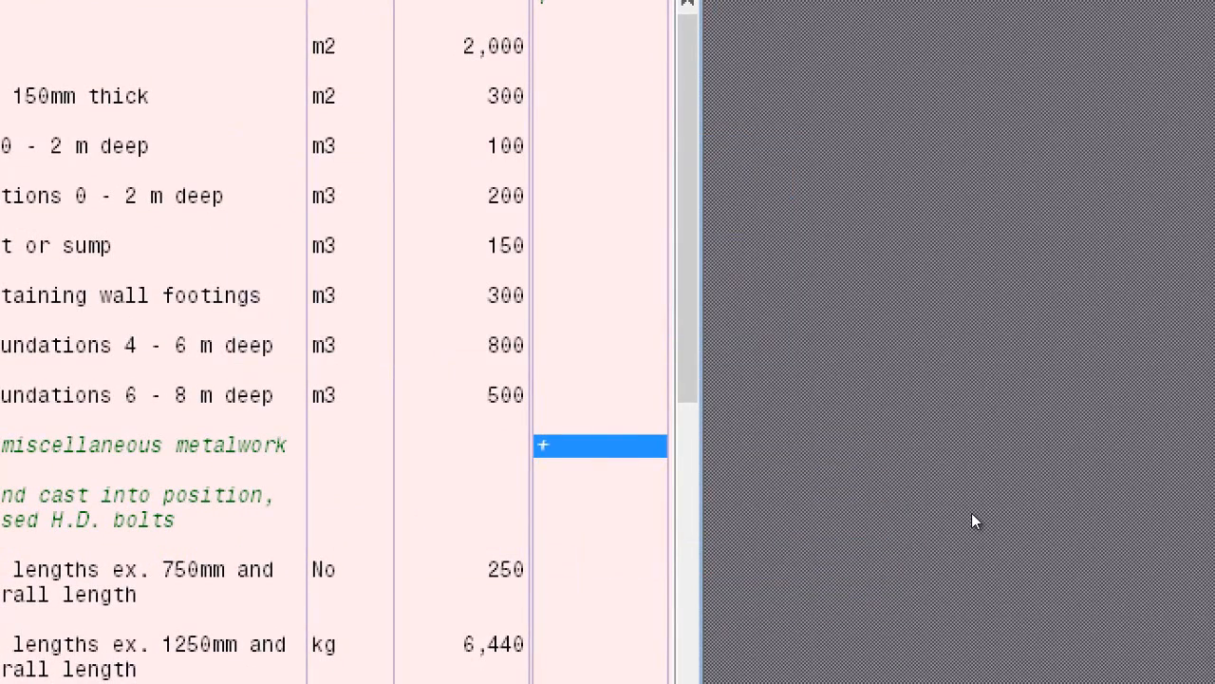
Repaginate the bill at 25 items per page, giving 2 pages.
key("Menu")
key("Down")
key("Down")
key("Down")
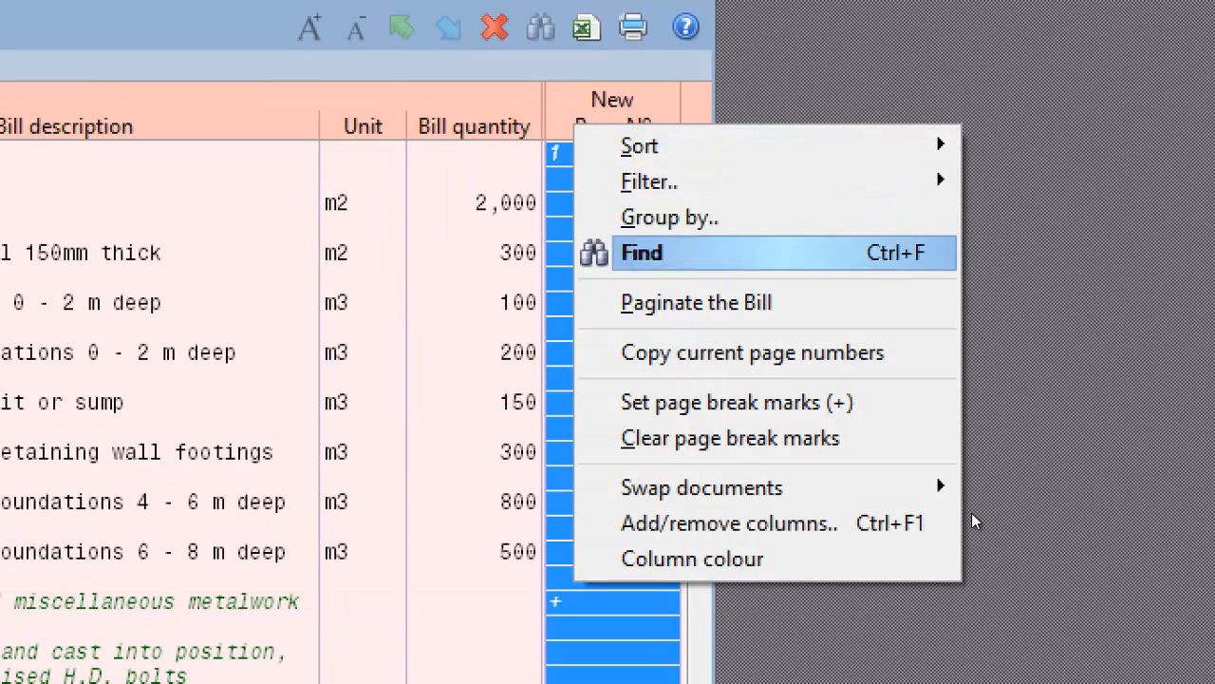
key("Down")
key("Return")
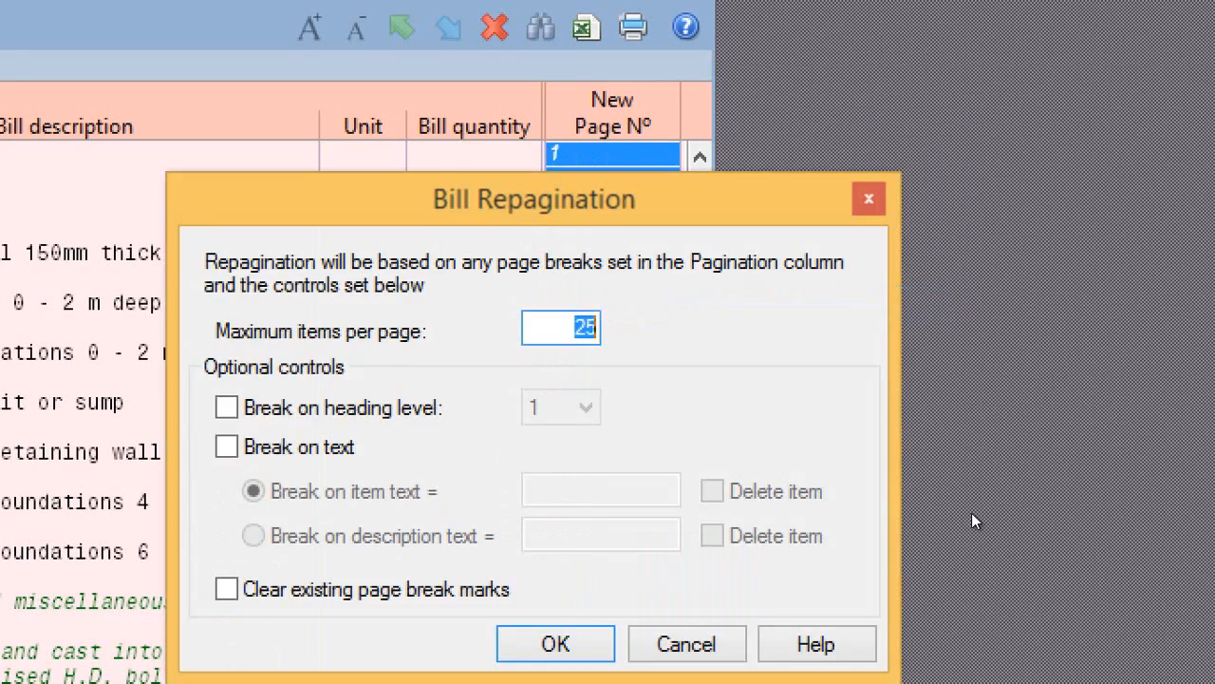
key("Return")
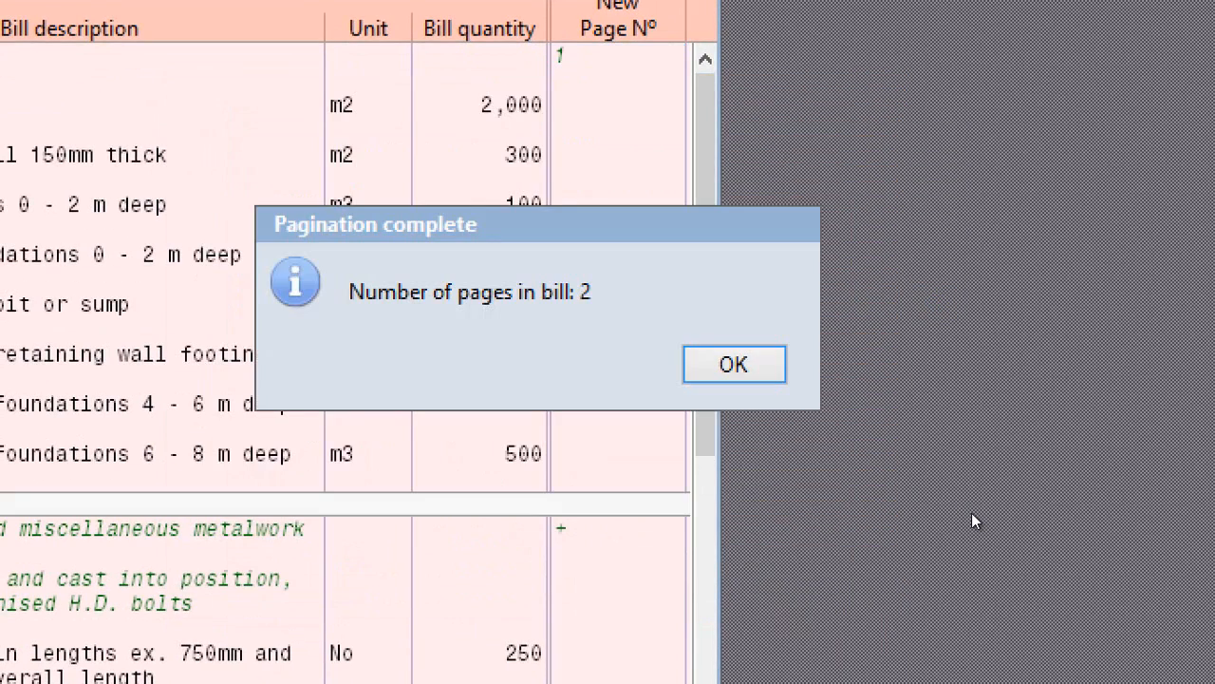
key("Return")
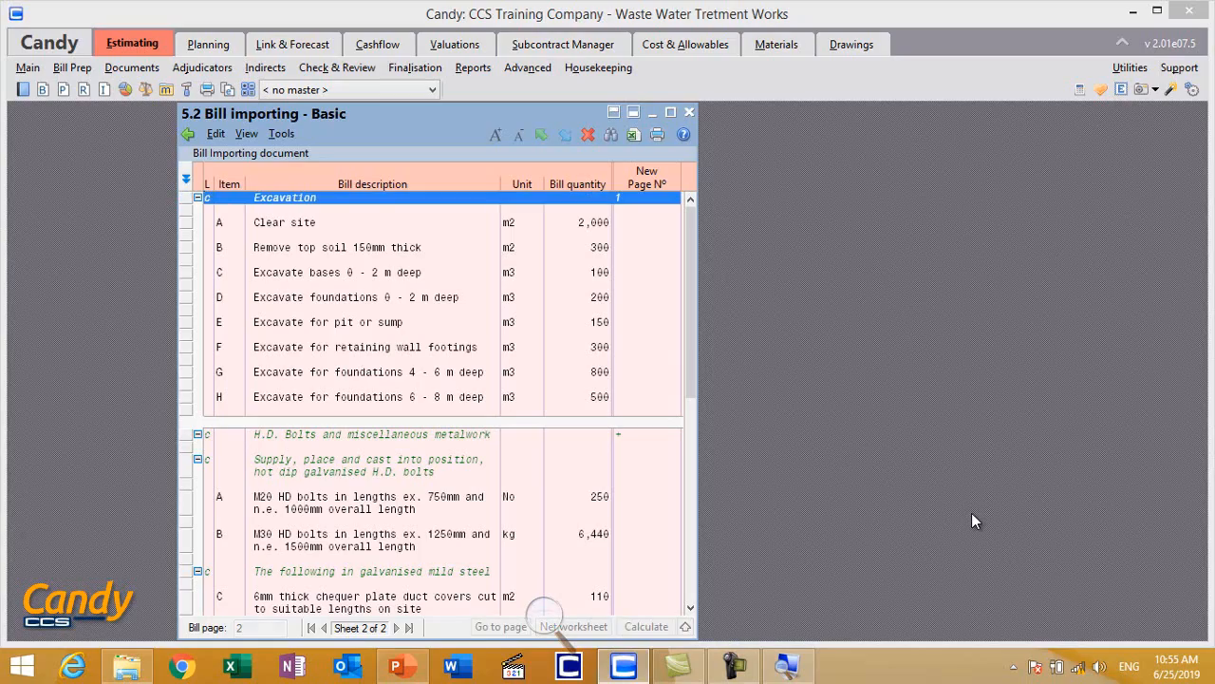
Insert a level-1 row above Excavation with the description 'Waste Water Tretment Works'.
key("super+plus")
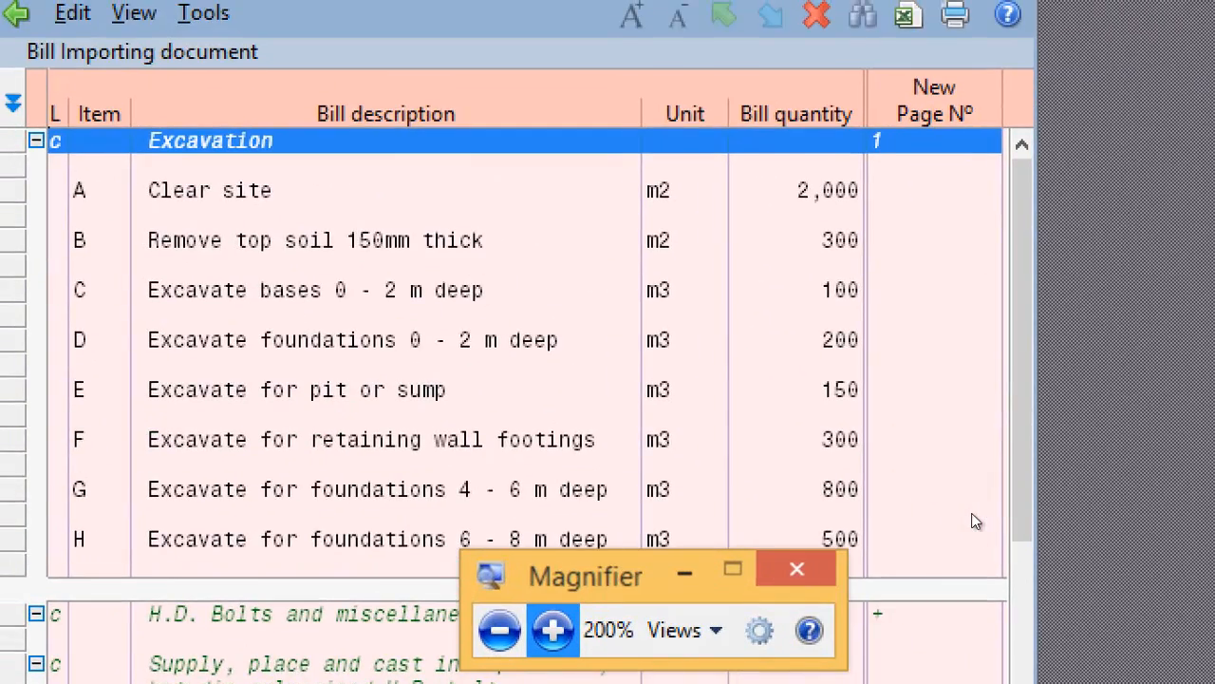
key("shift+F10")
key("Down")
key("Down")
key("Down")
key("Down")
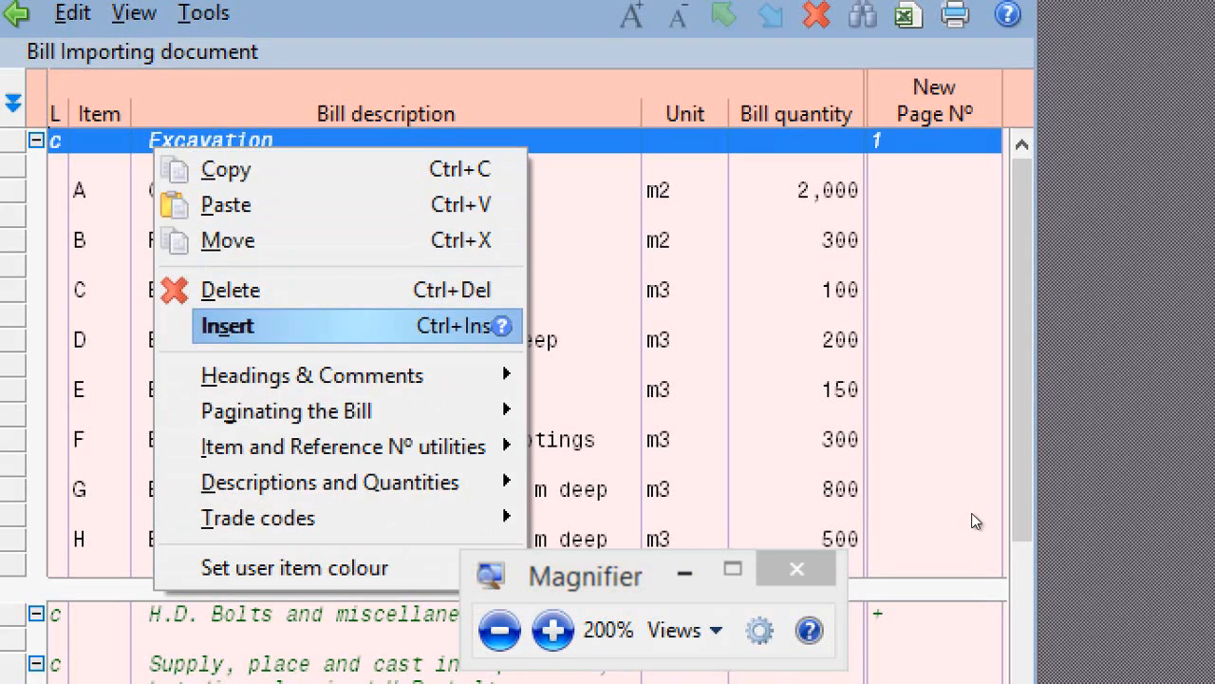
key("Return")
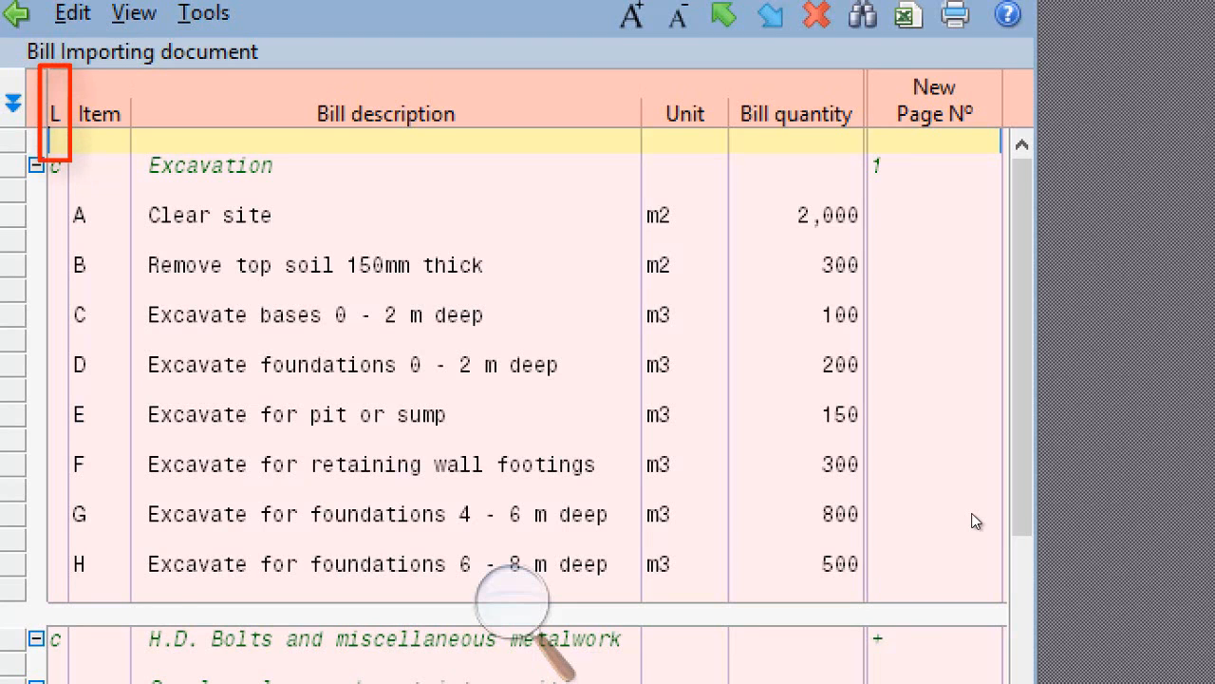
key("Home")
type("1")
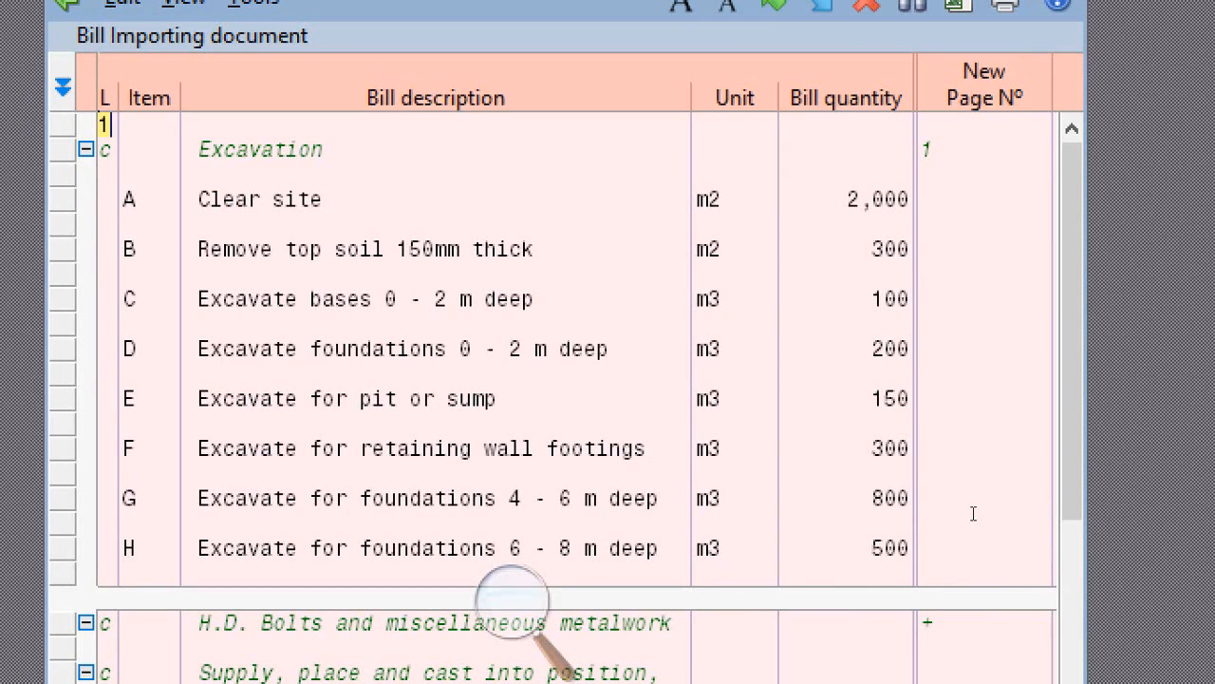
key("Tab")
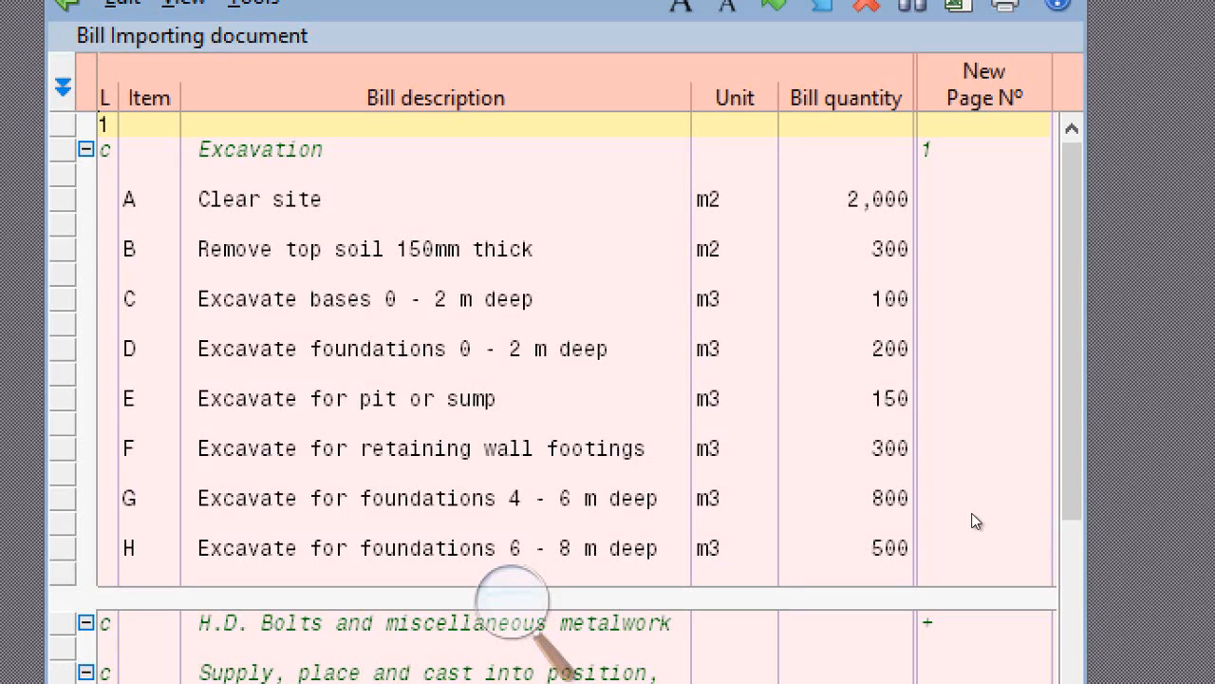
key("Tab")
type("Waste ")
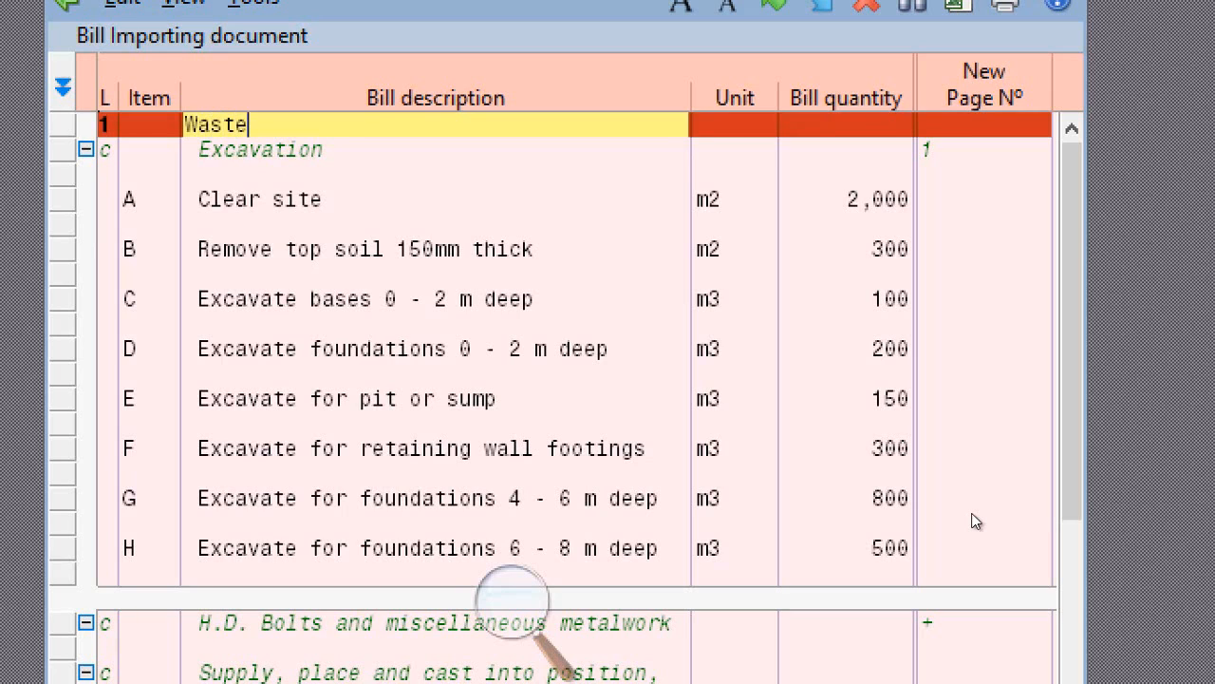
type("Water Tret")
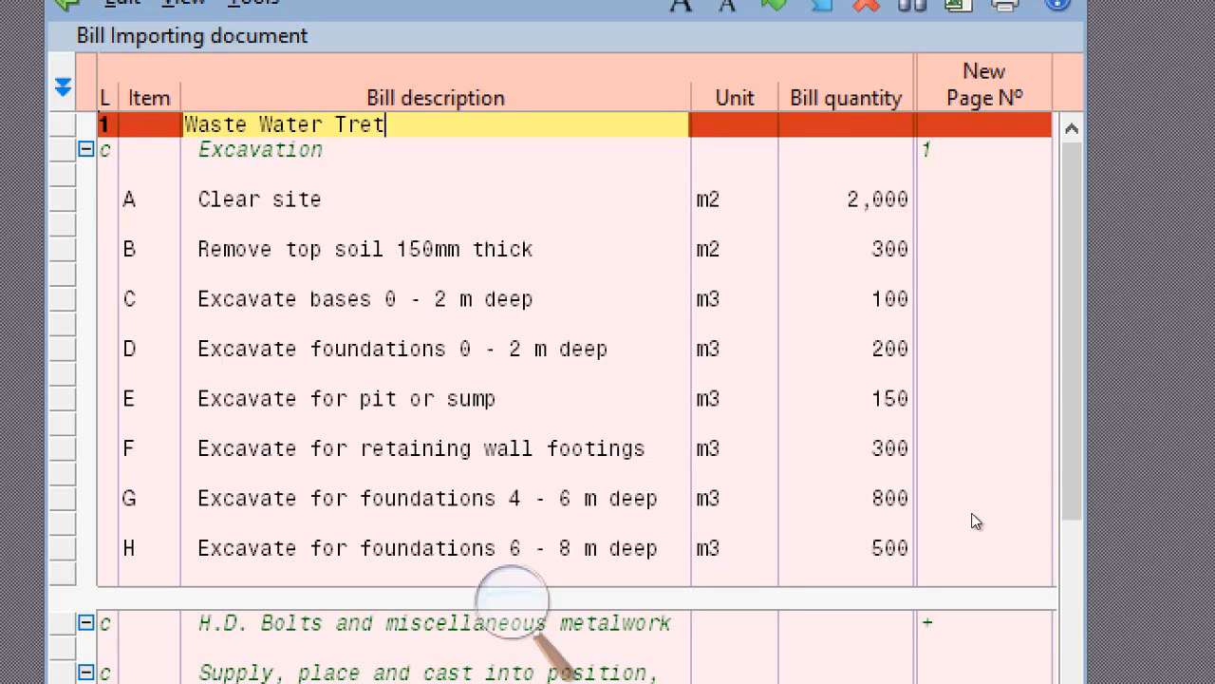
type("ment Wor")
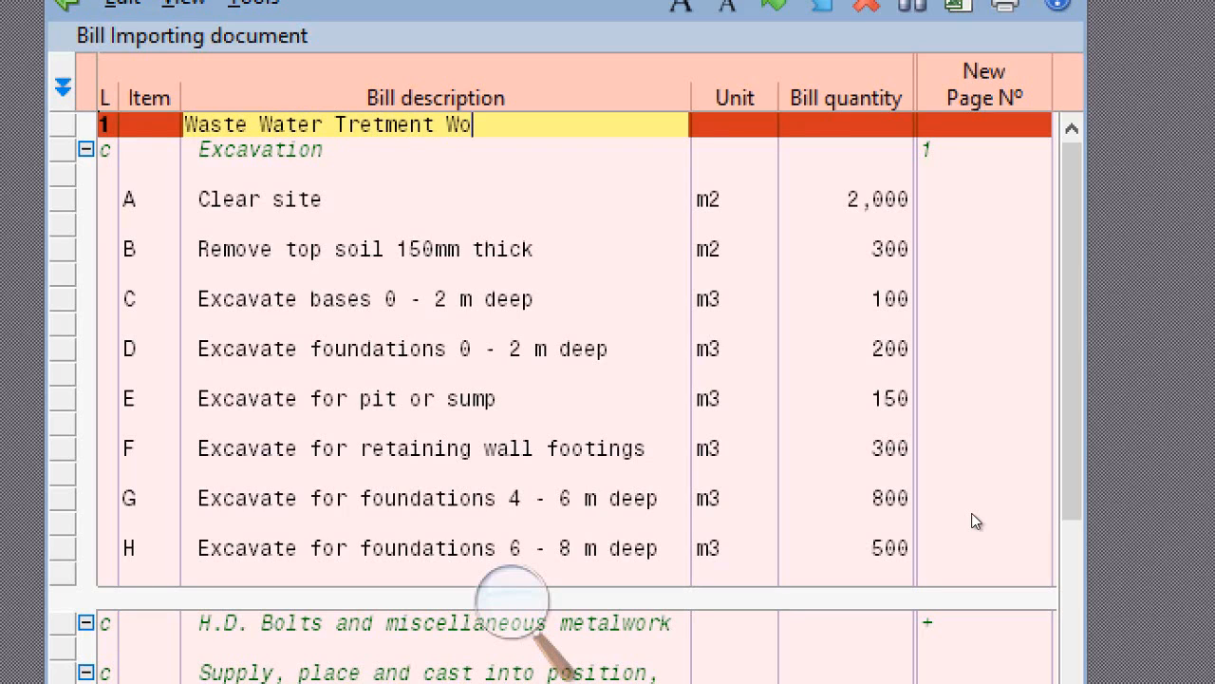
type("ks")
key("Return")
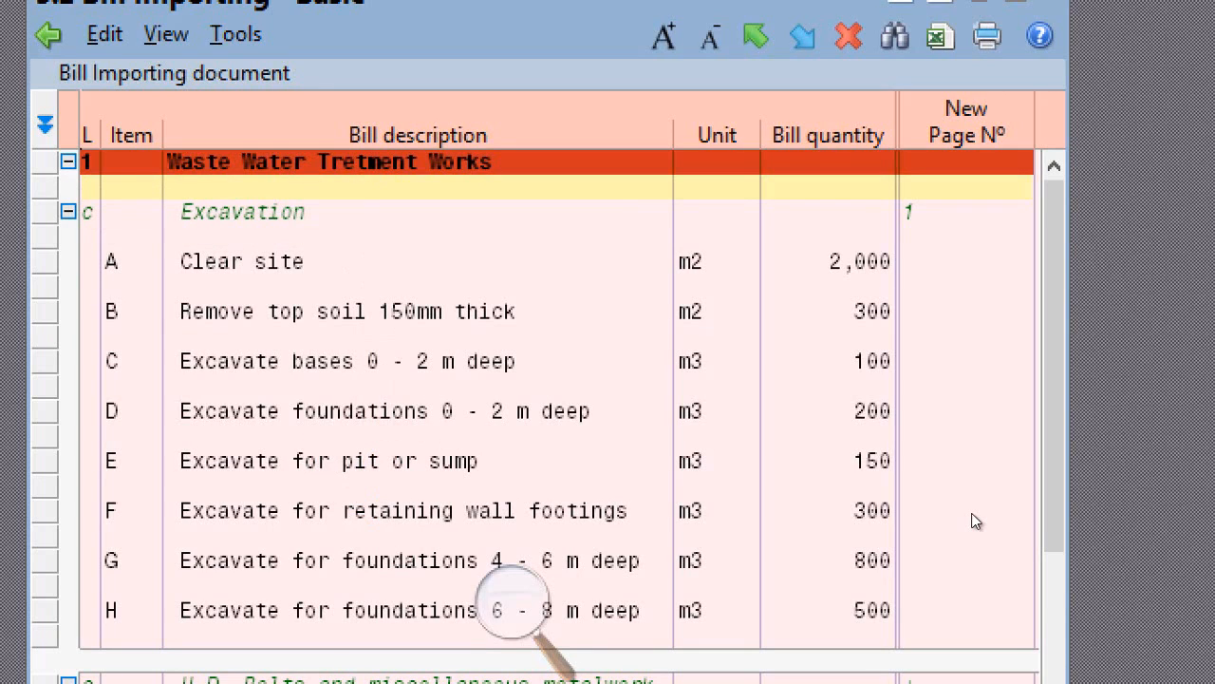
Change the level of the Excavation and H.D. Bolts rows from c to 2.
key("Return")
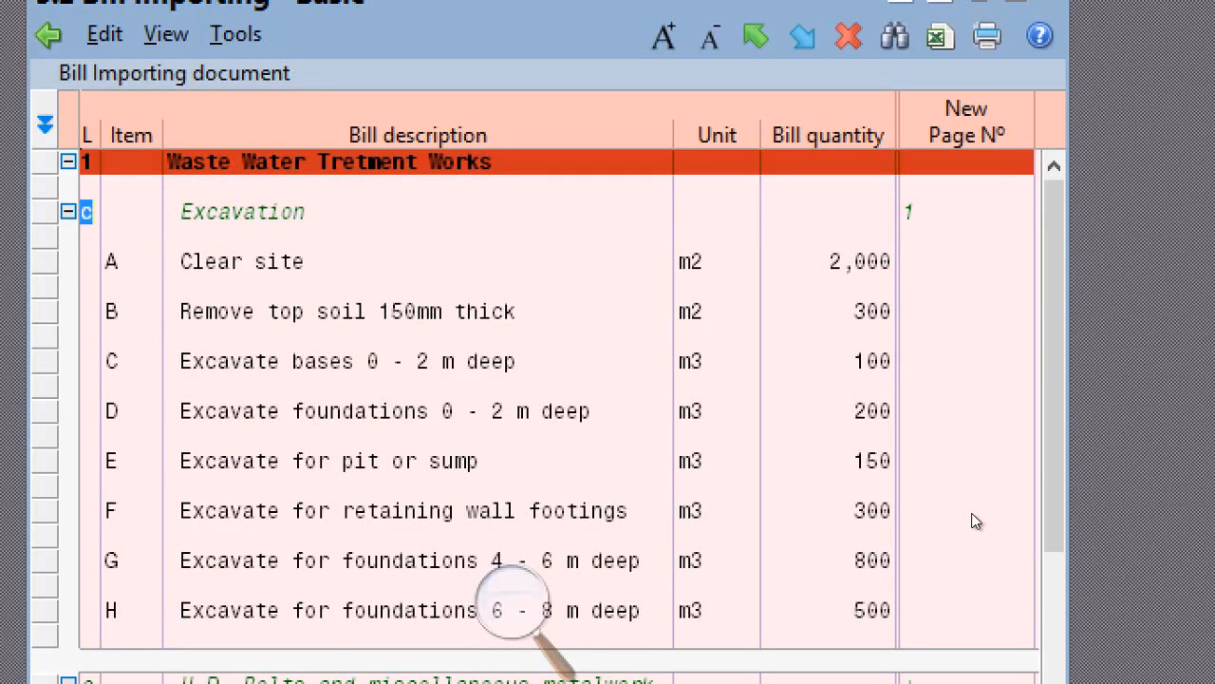
type("2")
key("Return")
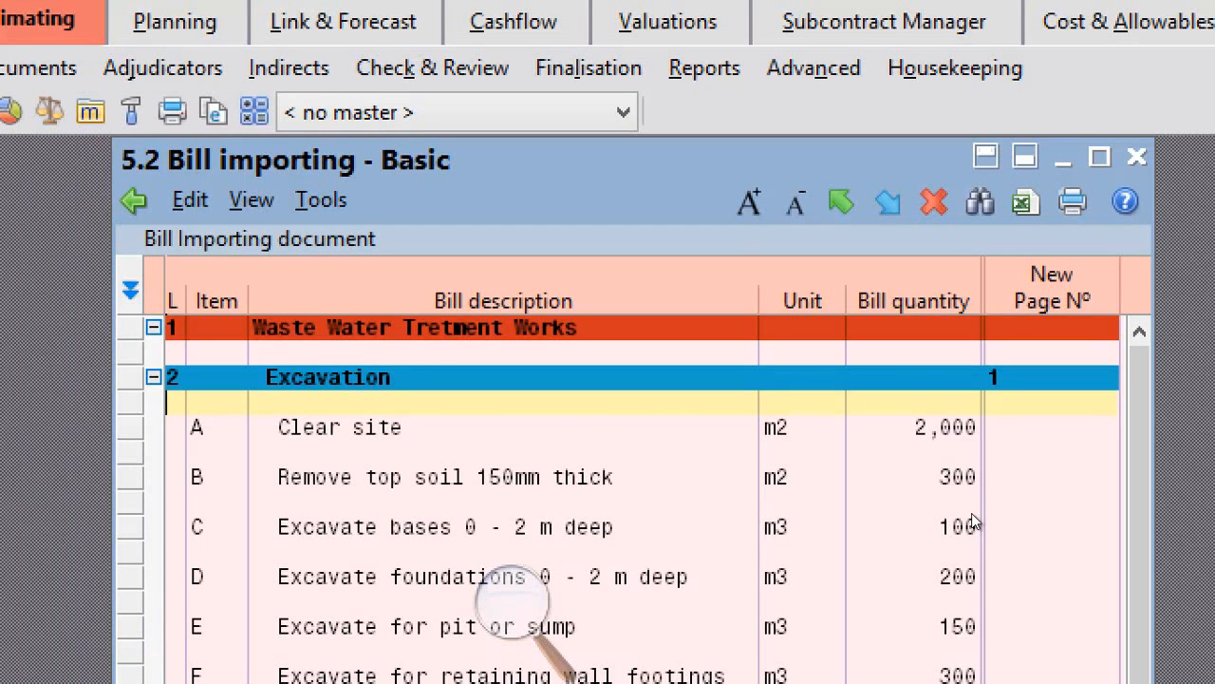
scroll(973, 520, "down", 1)
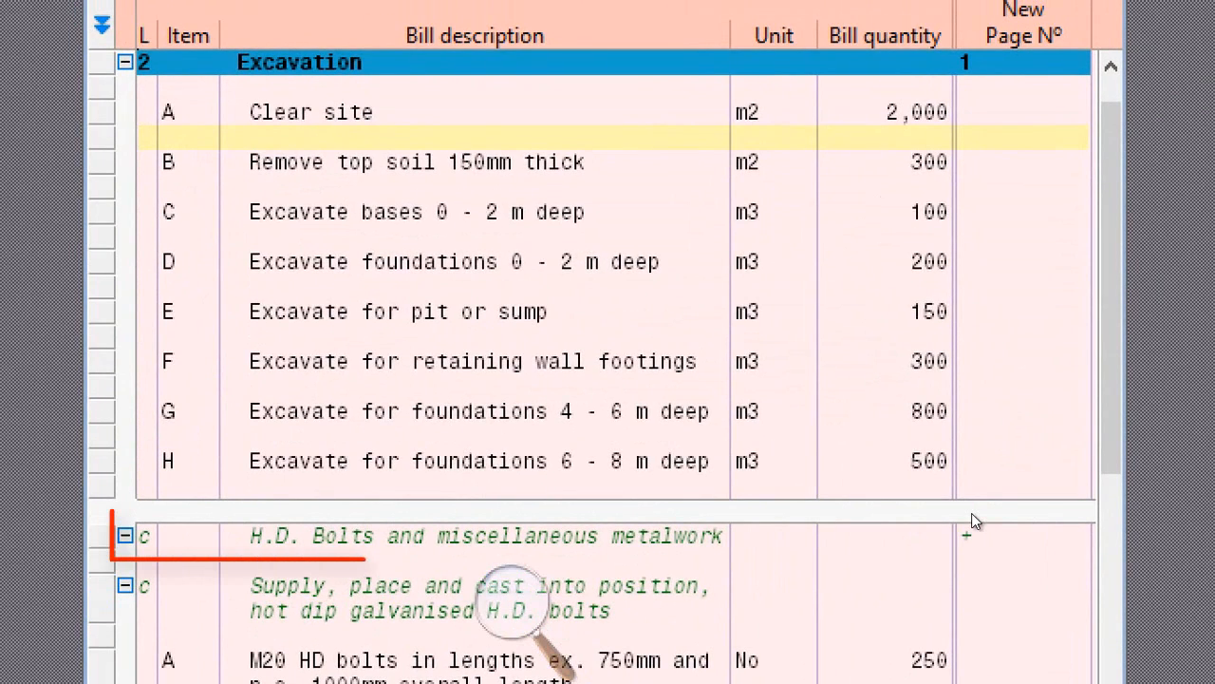
left_click(973, 522)
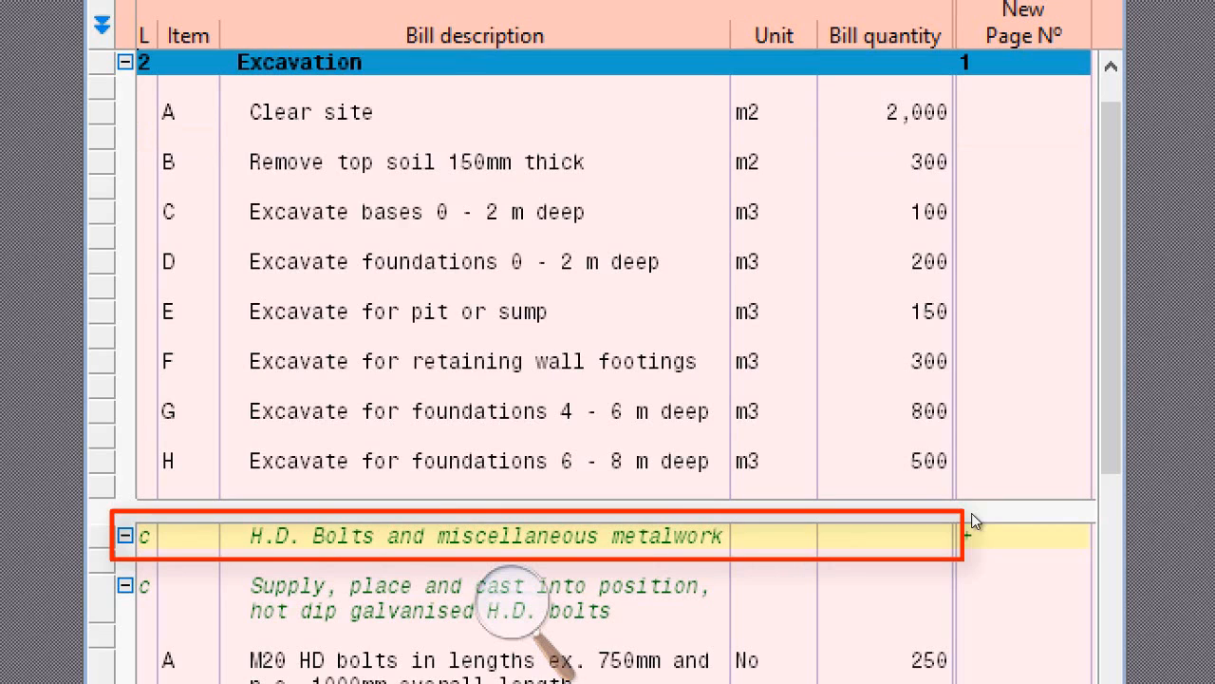
key("shift+Right")
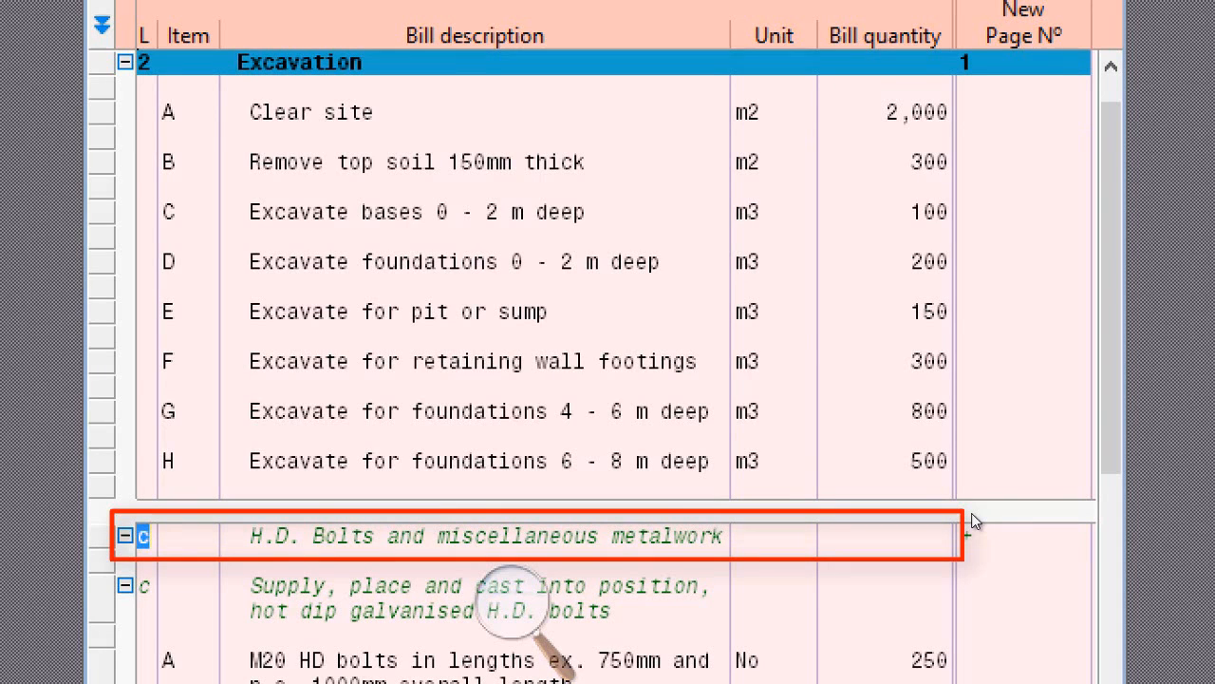
type("2")
key("Return")
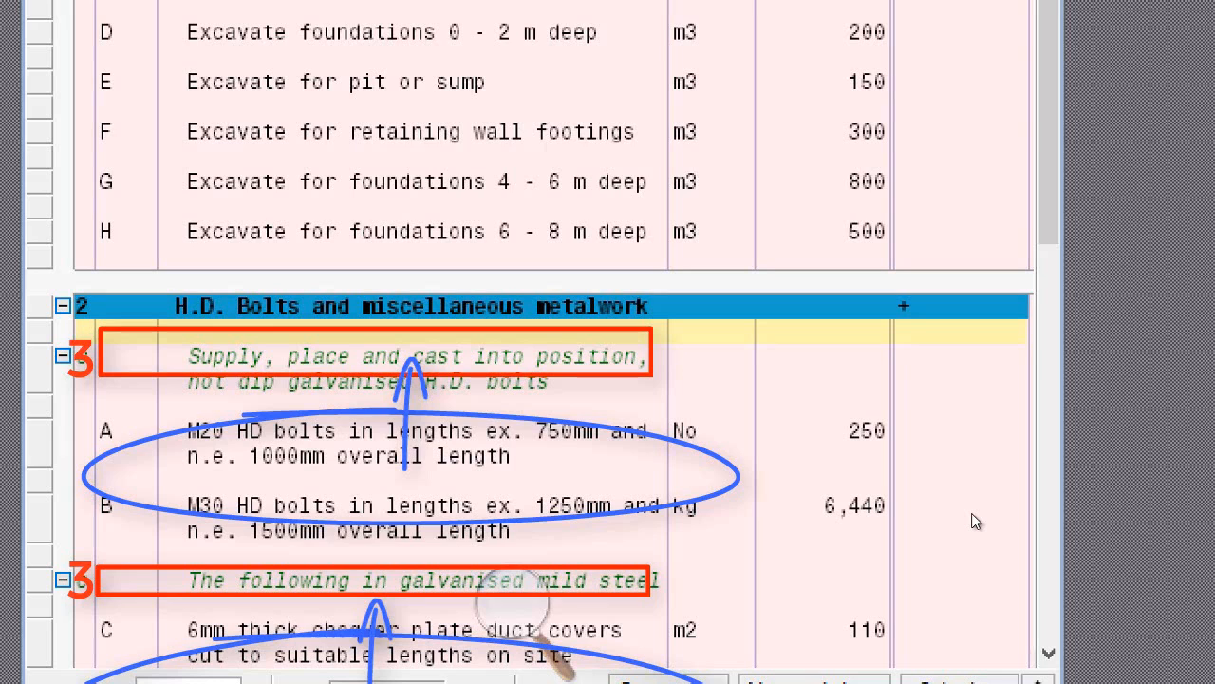
Delete the hot dip galvanised bolts comment row.
key("Down")
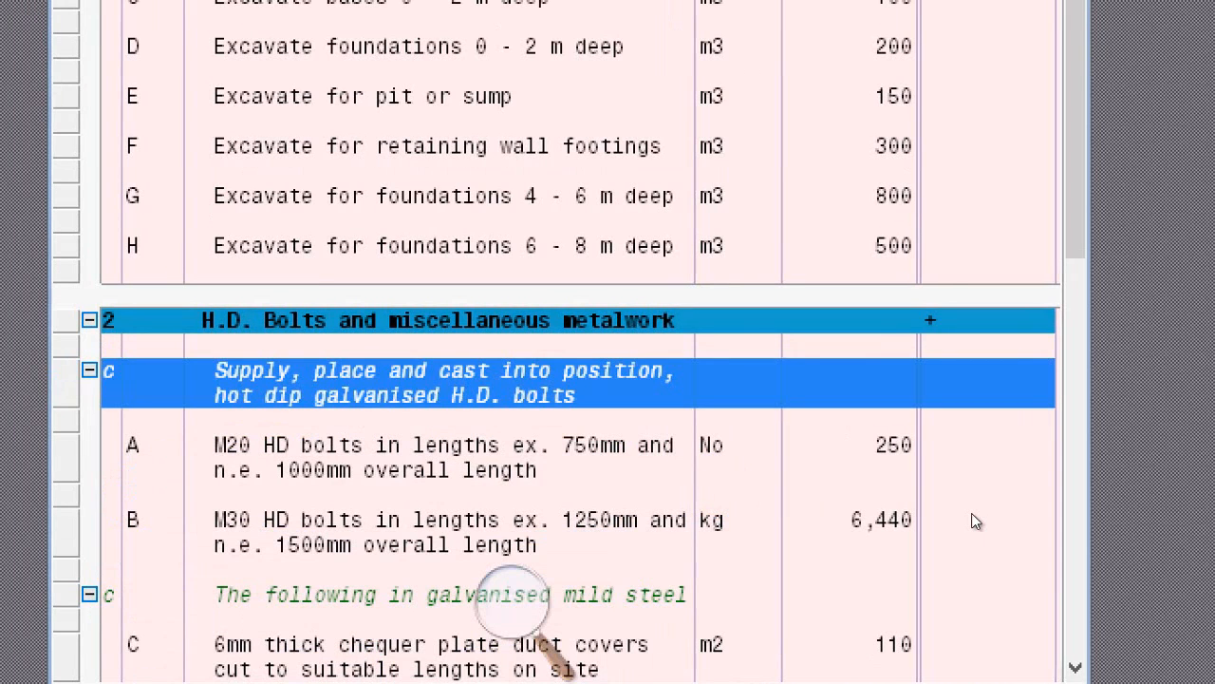
key("Menu")
key("Down")
key("Down")
key("Down")
key("Down")
key("Down")
key("Down")
key("Up")
key("Up")
key("Return")
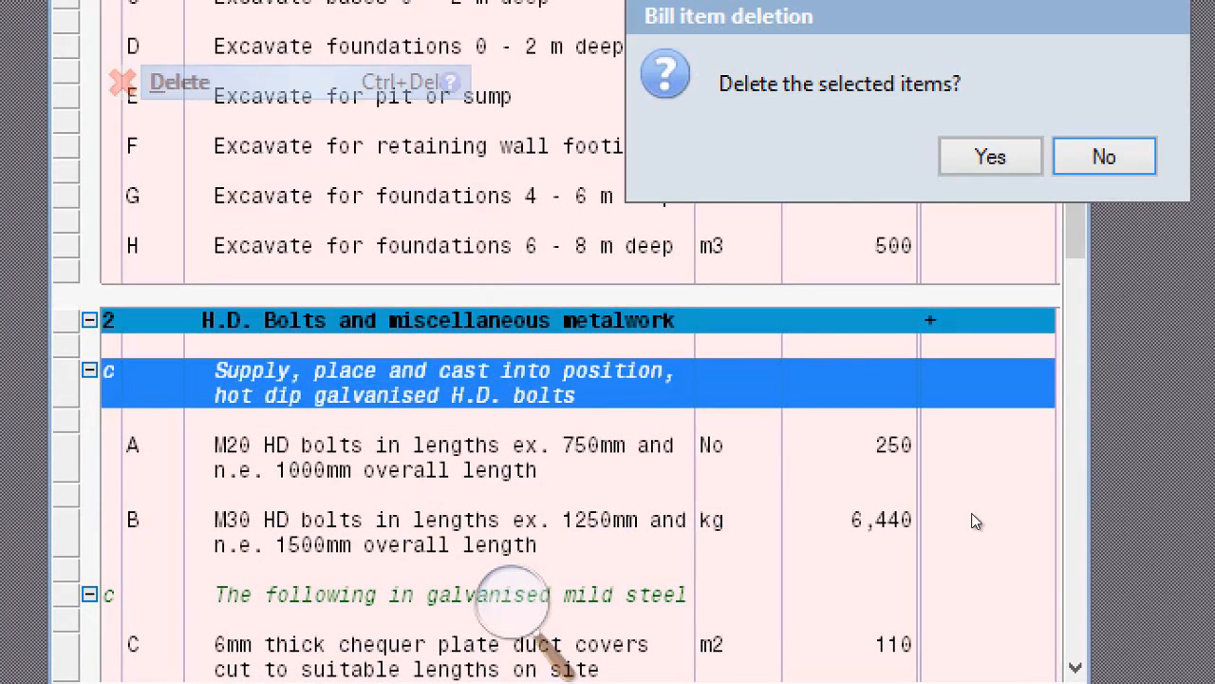
key("Left")
key("Return")
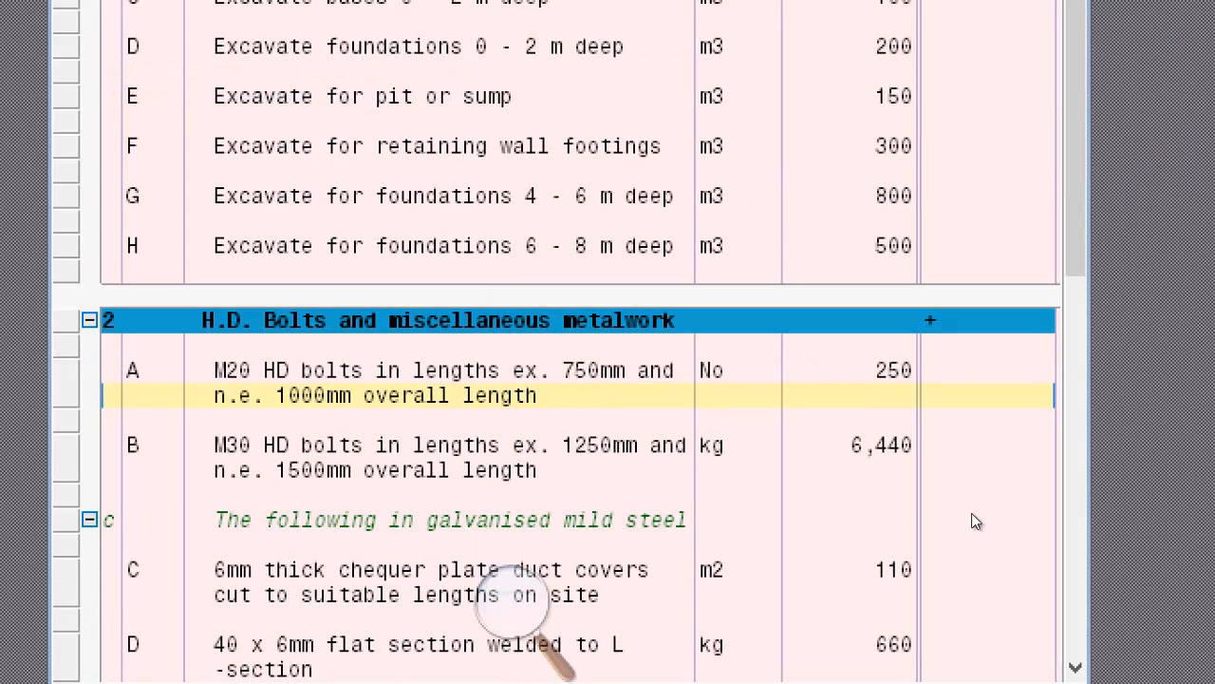
Delete the galvanised mild steel comment row and close the Bill Importing document.
left_click(976, 521)
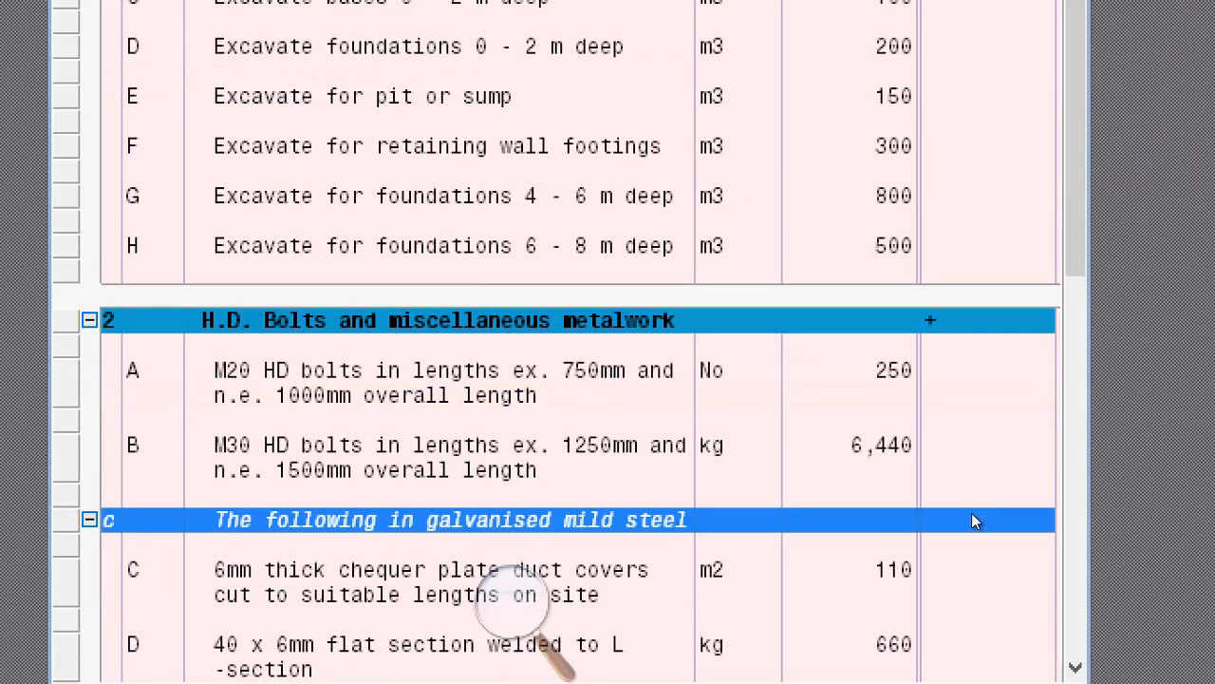
key("shift+F10")
key("Down")
key("Down")
key("Down")
key("Down")
key("Up")
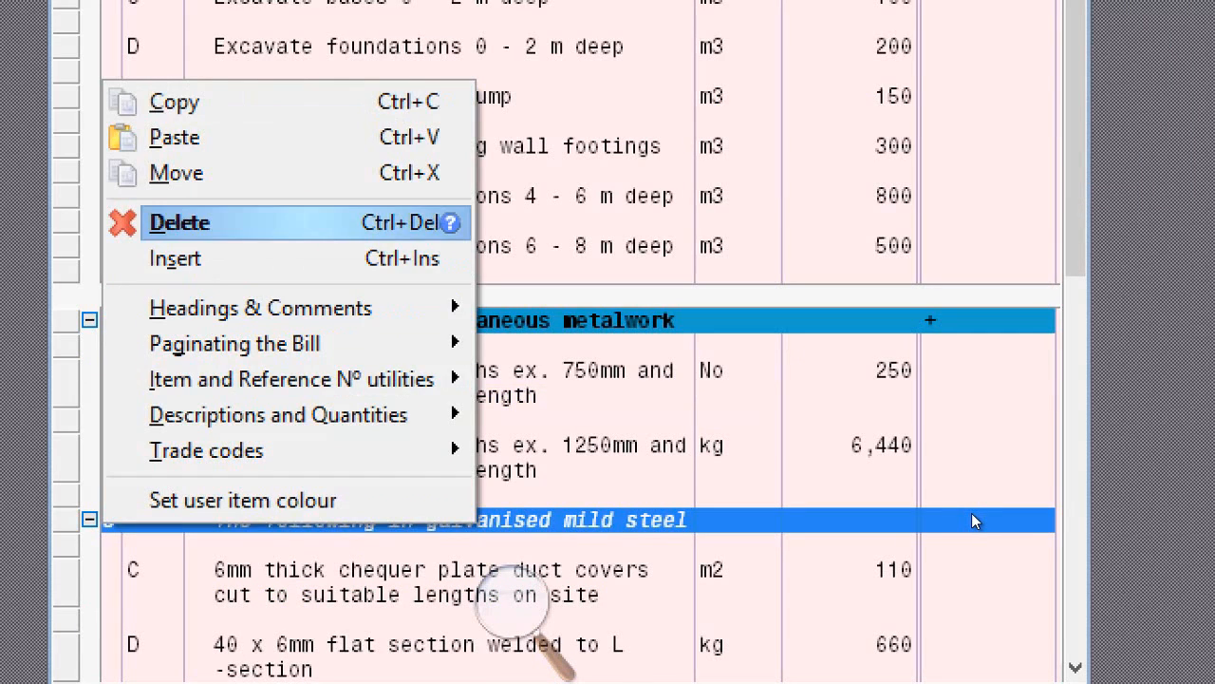
key("Return")
key("Left")
key("Return")
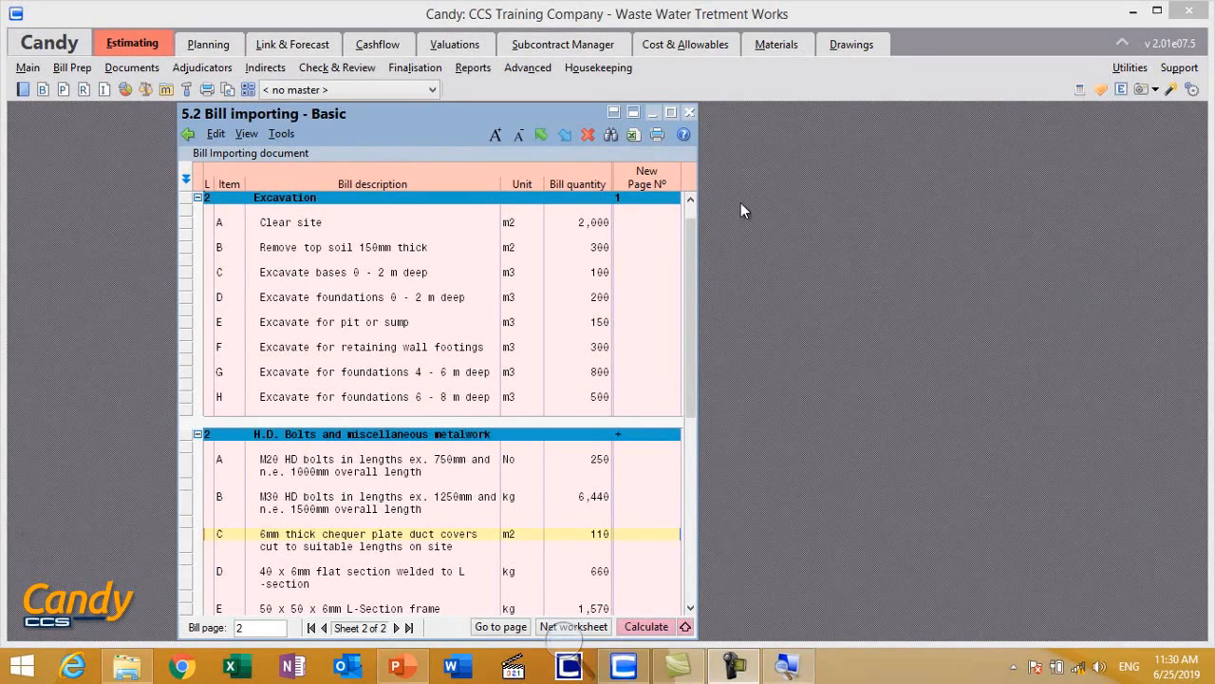
left_click(689, 113)
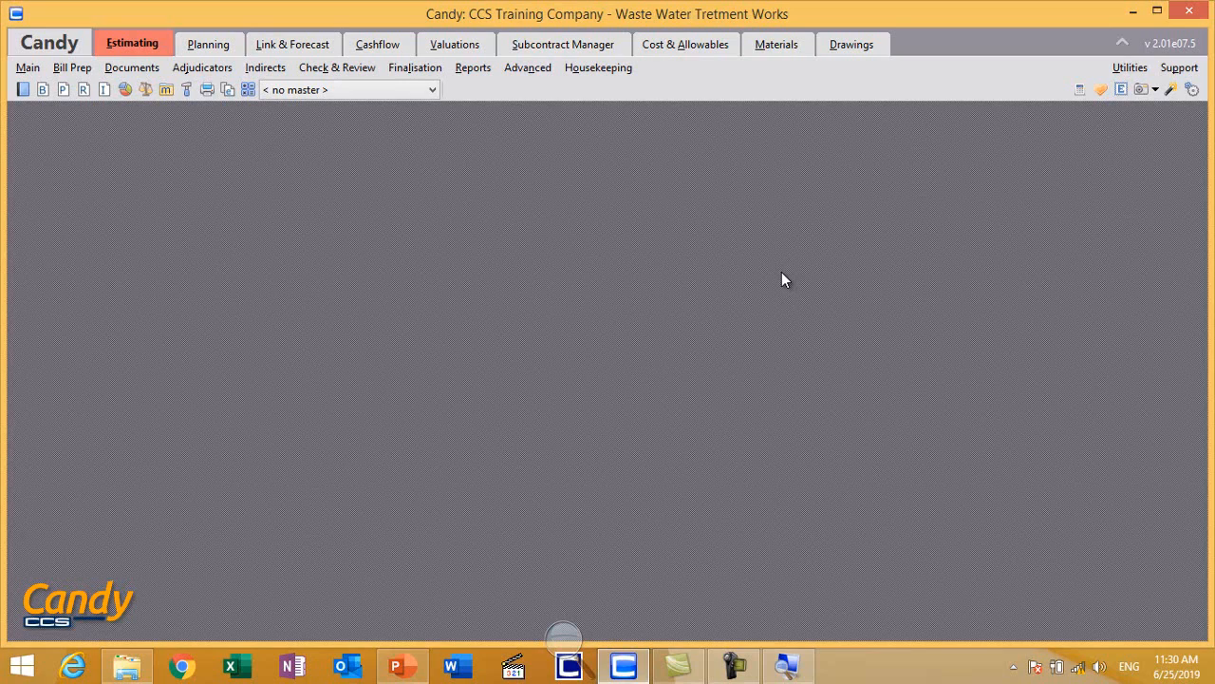
Magnify the screen to 200%, open the Estimating Bills manager and collapse Bill Pricing.
left_click(787, 665)
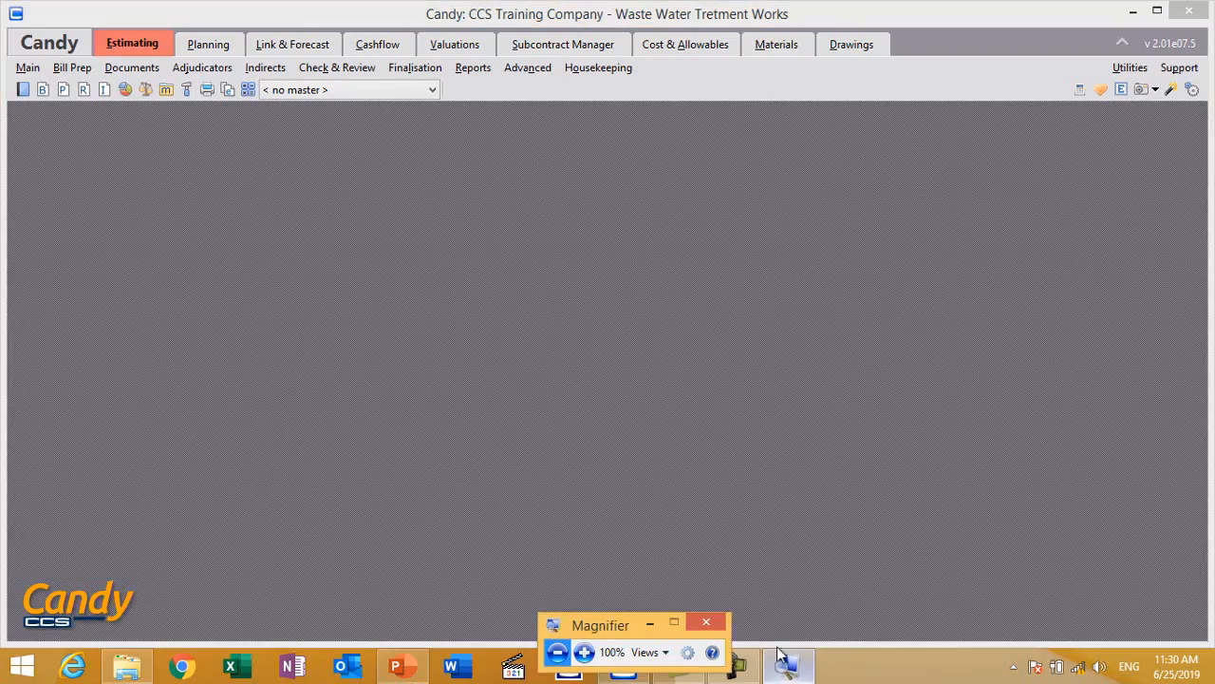
left_click(583, 653)
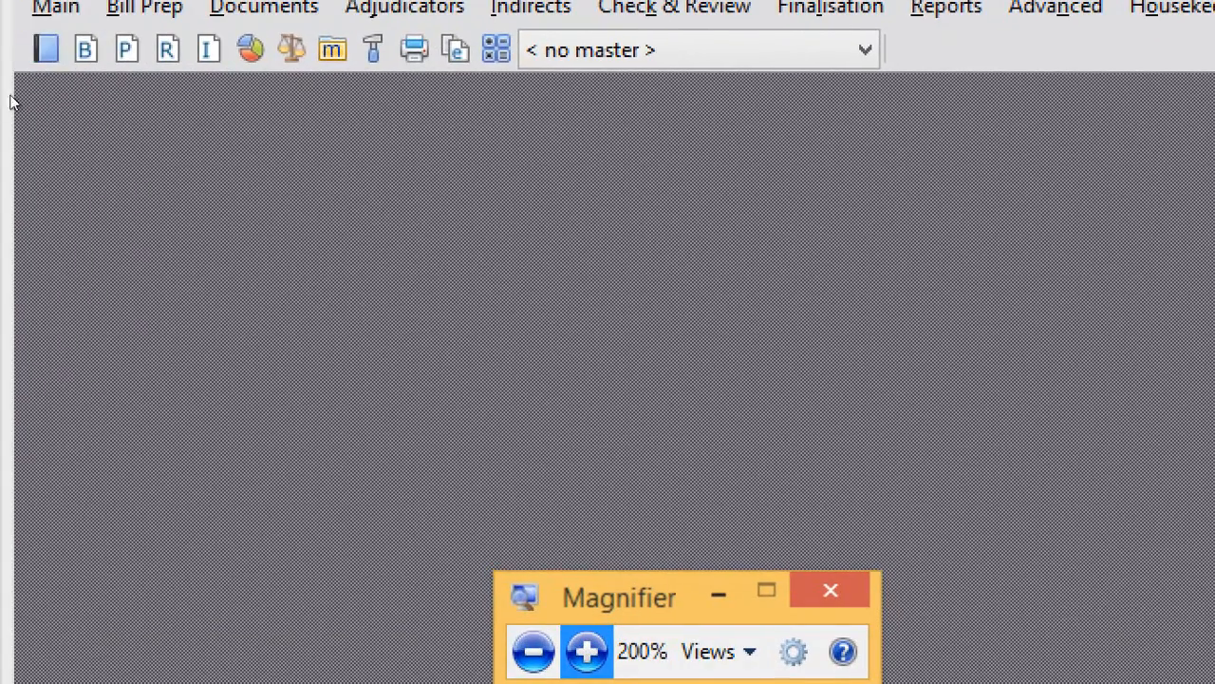
left_click(30, 62)
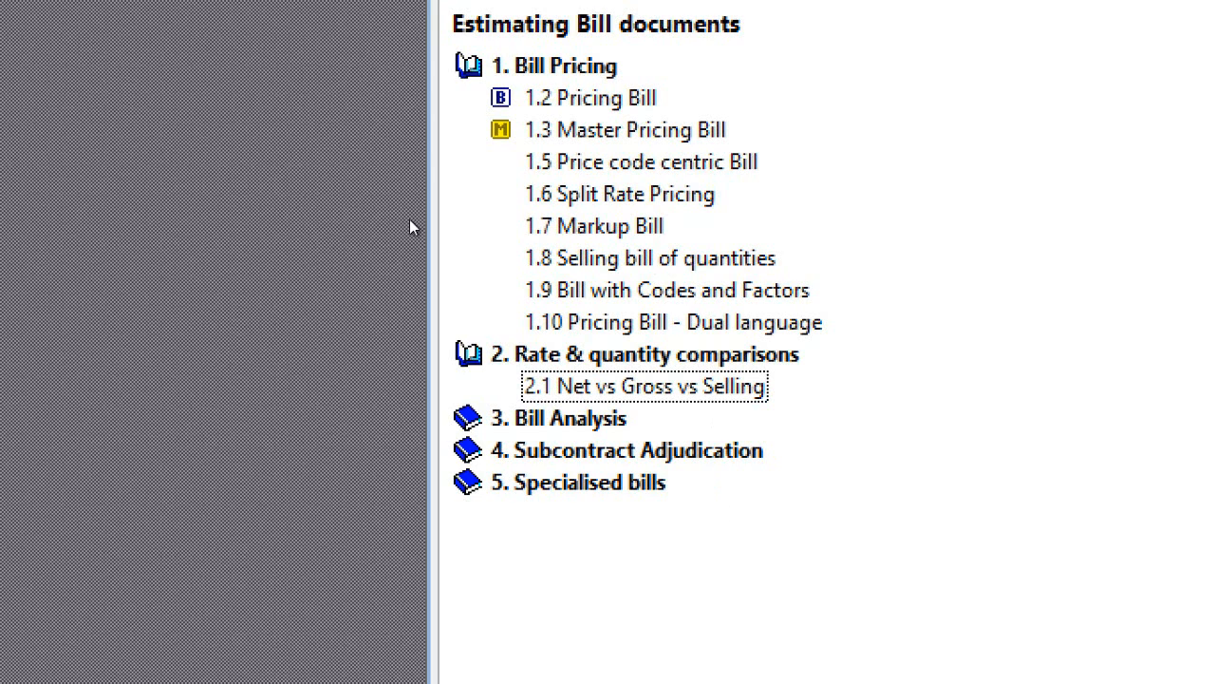
key("Home")
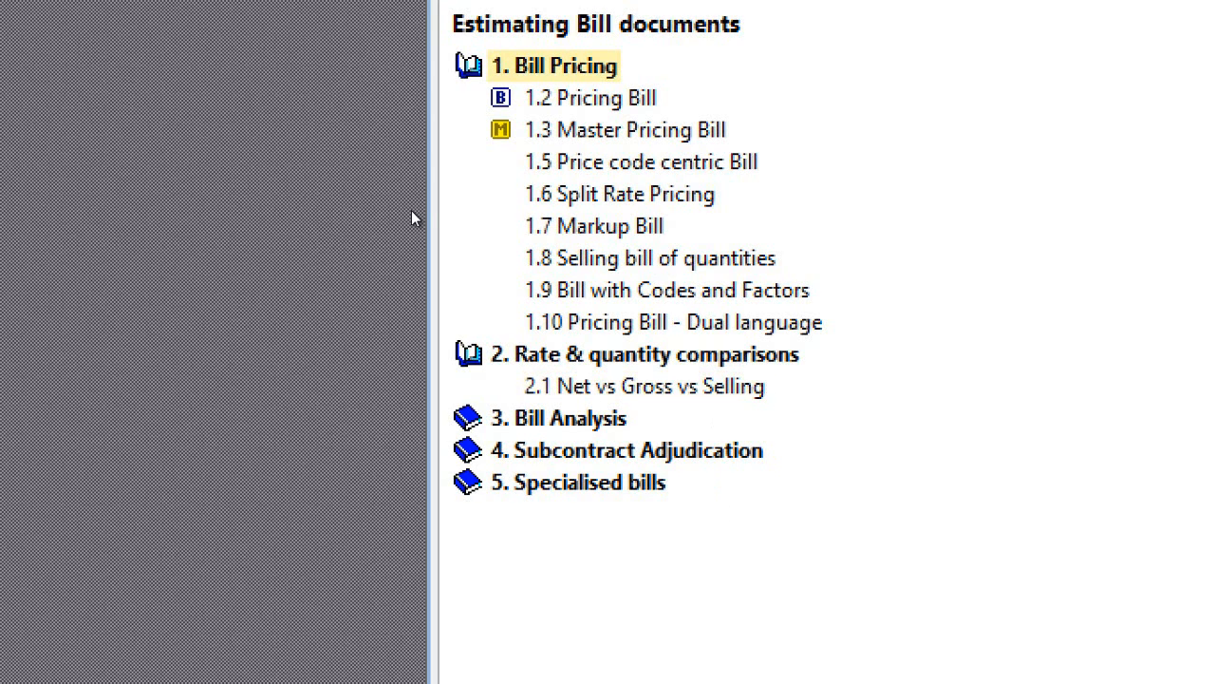
key("Left")
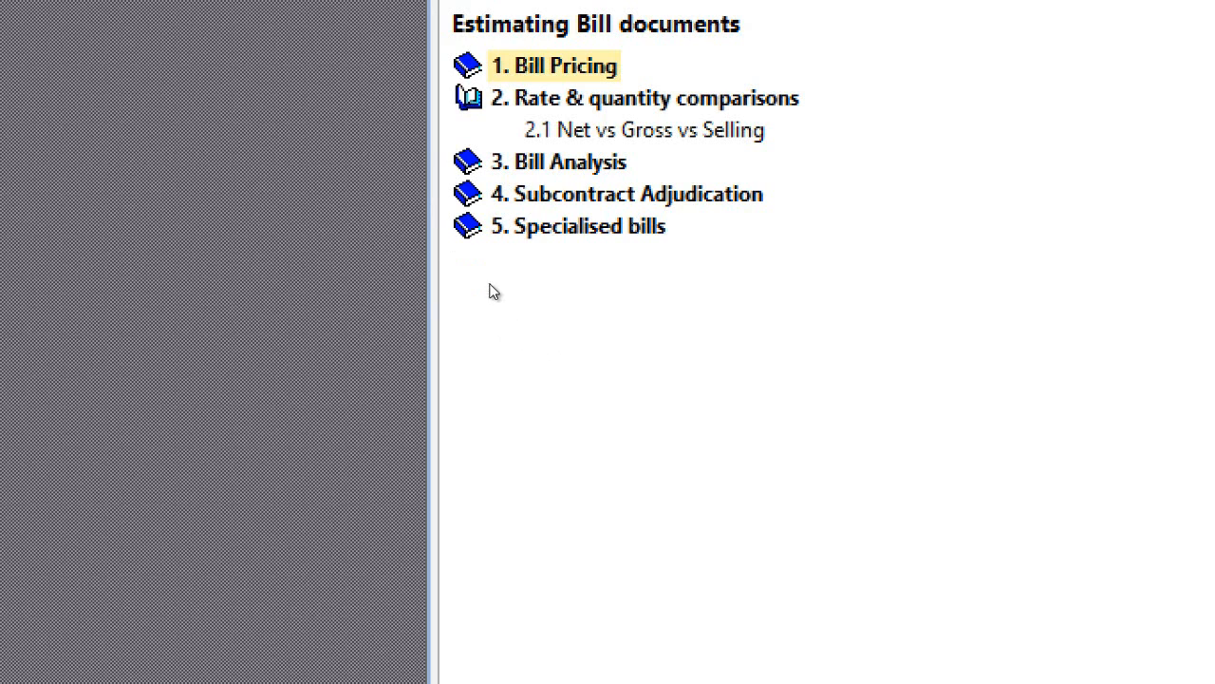
Collapse Rate & quantity comparisons, then cancel renaming it.
key("Down")
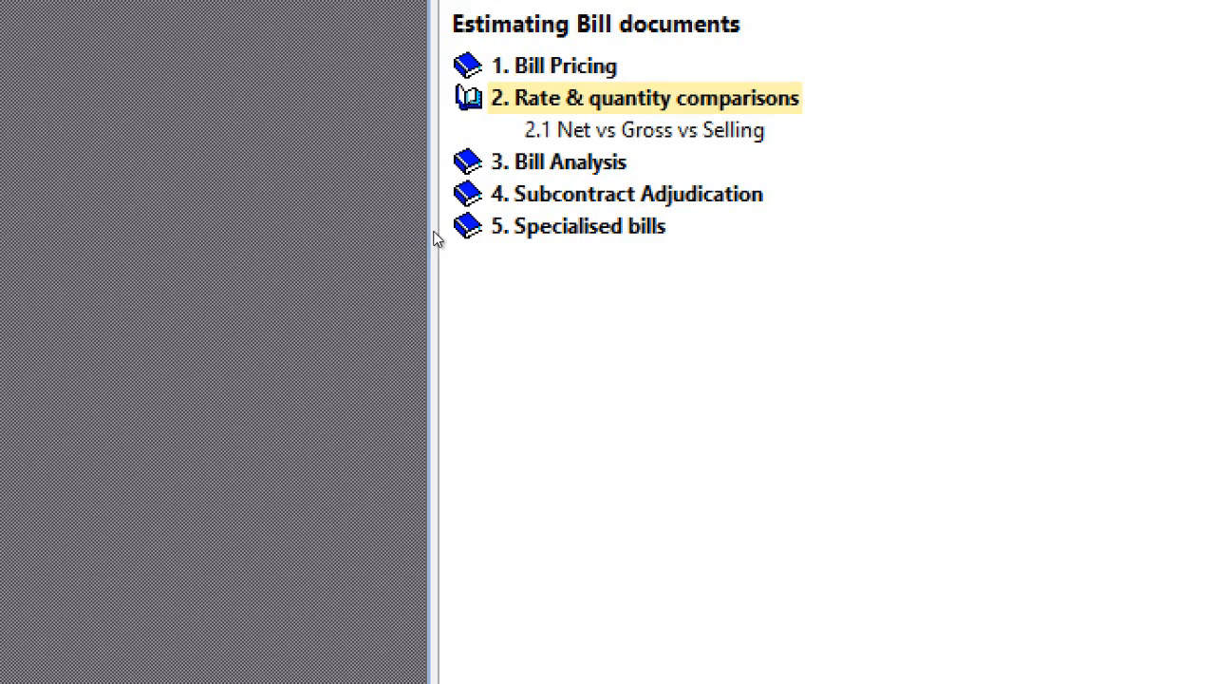
key("Left")
key("F2")
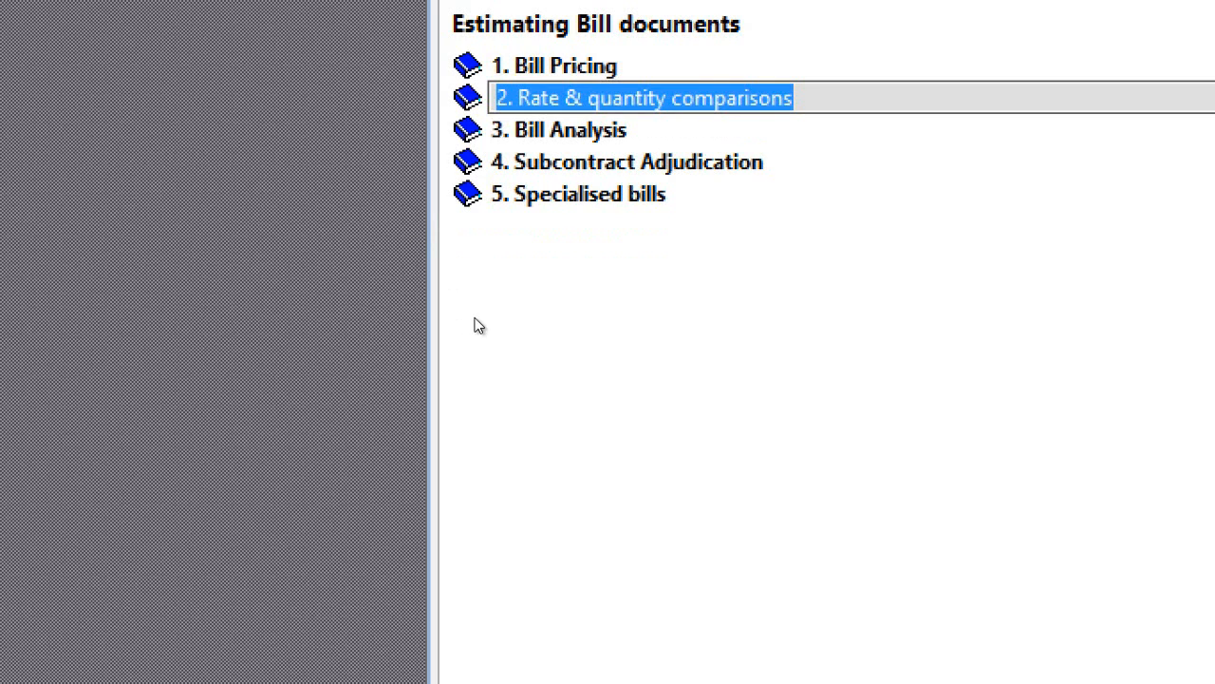
left_click(445, 286)
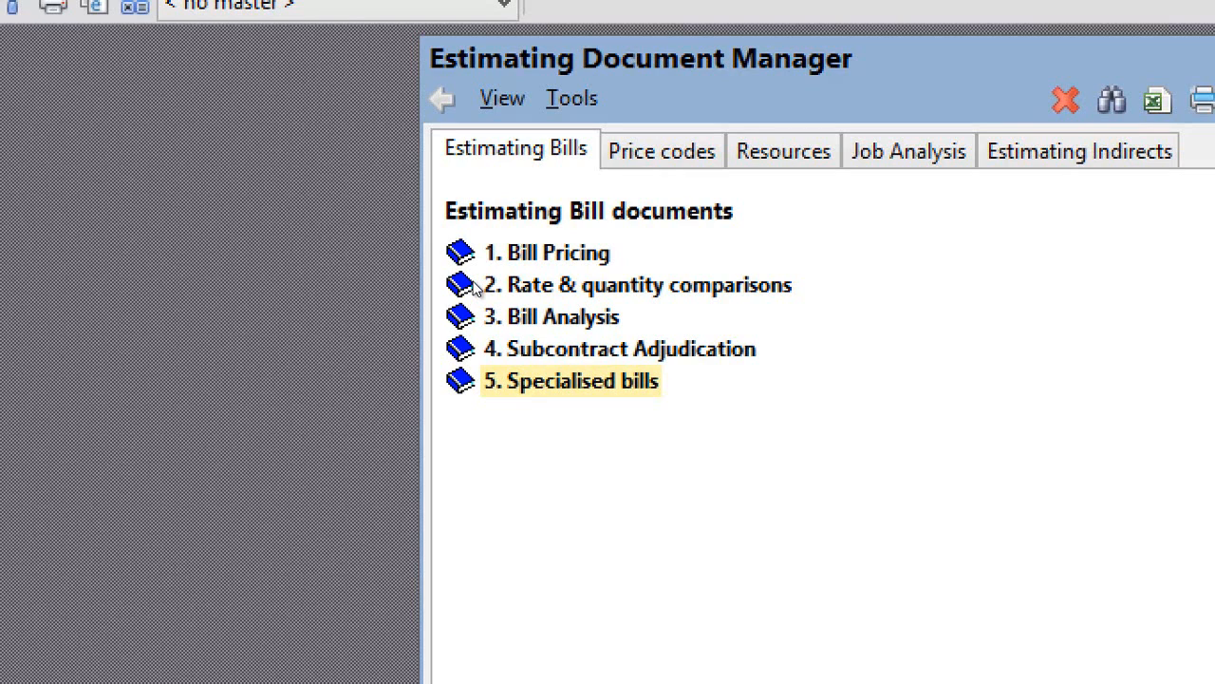
Create a new top-level heading numbered 6, named with the user's name.
key("shift+F10")
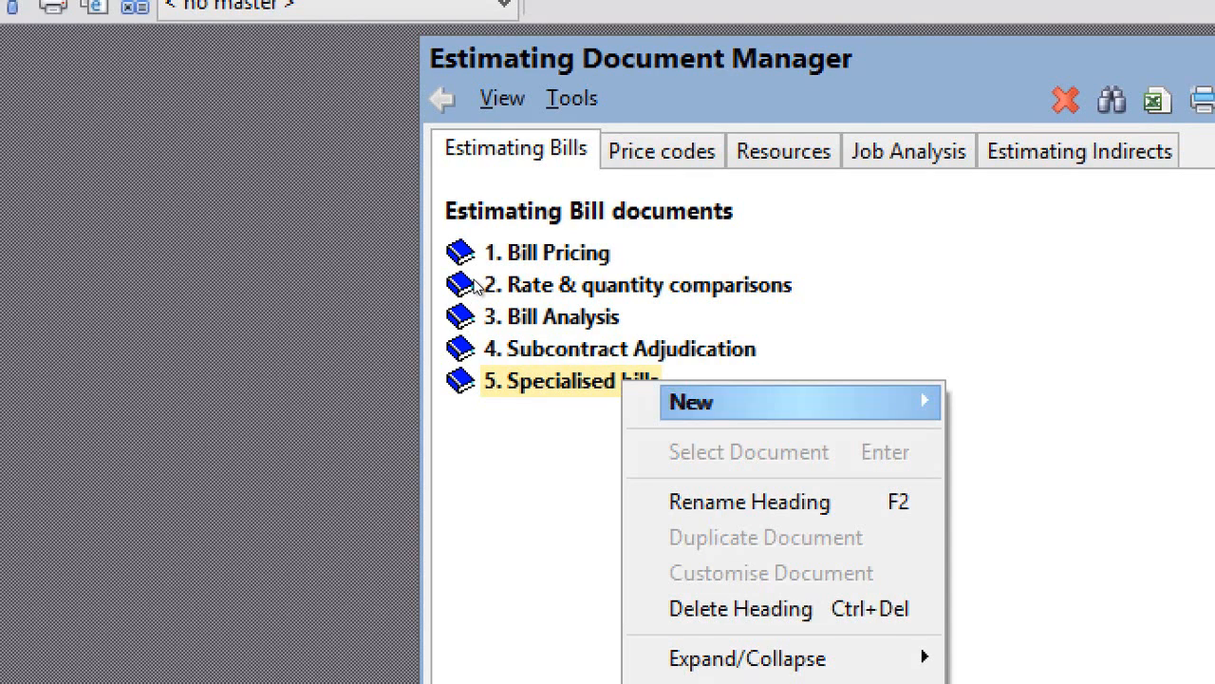
key("Right")
key("Down")
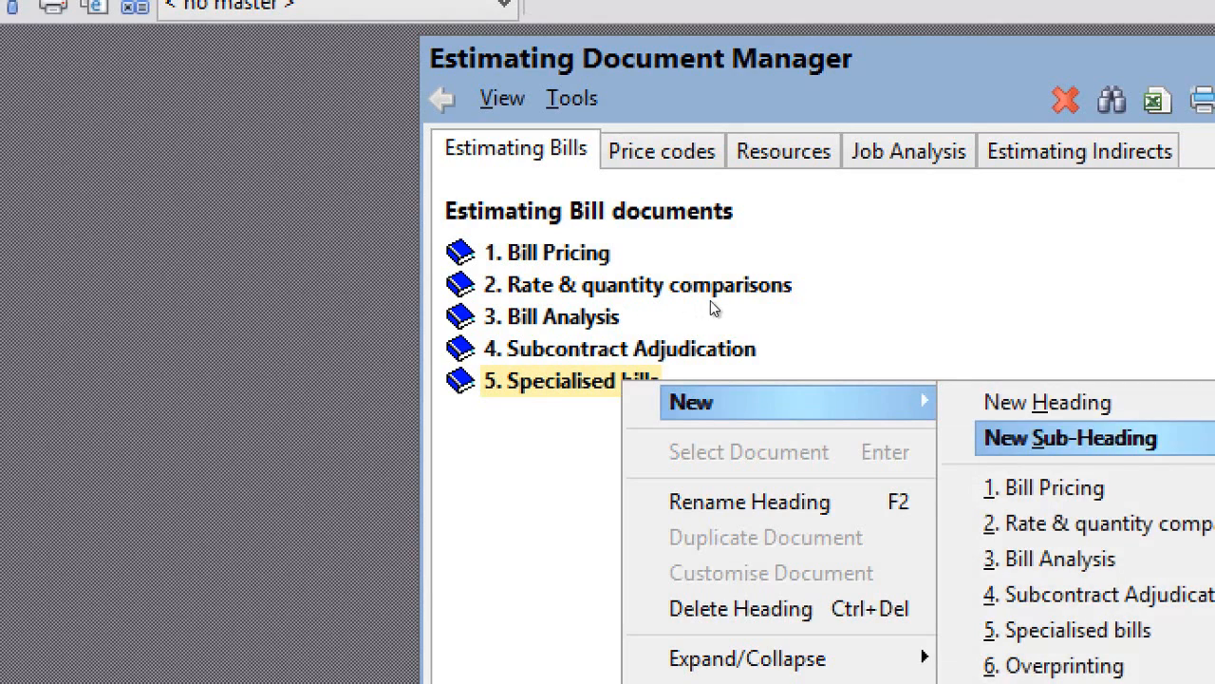
key("Up")
key("Return")
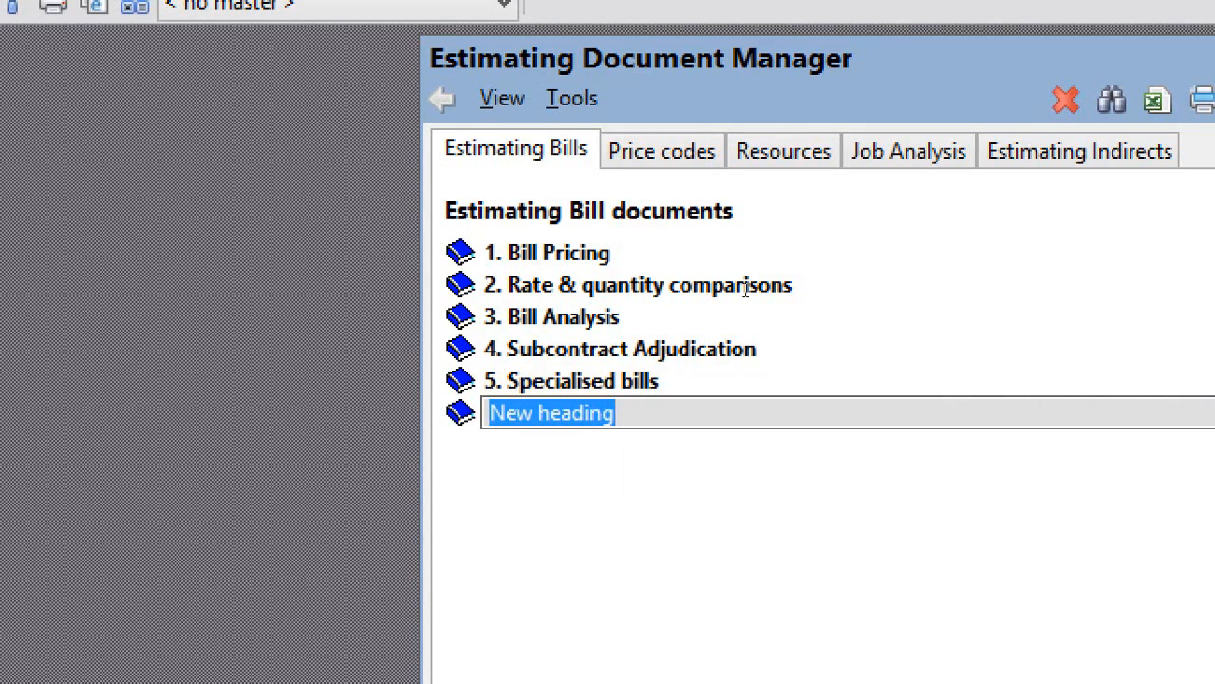
type("6.S")
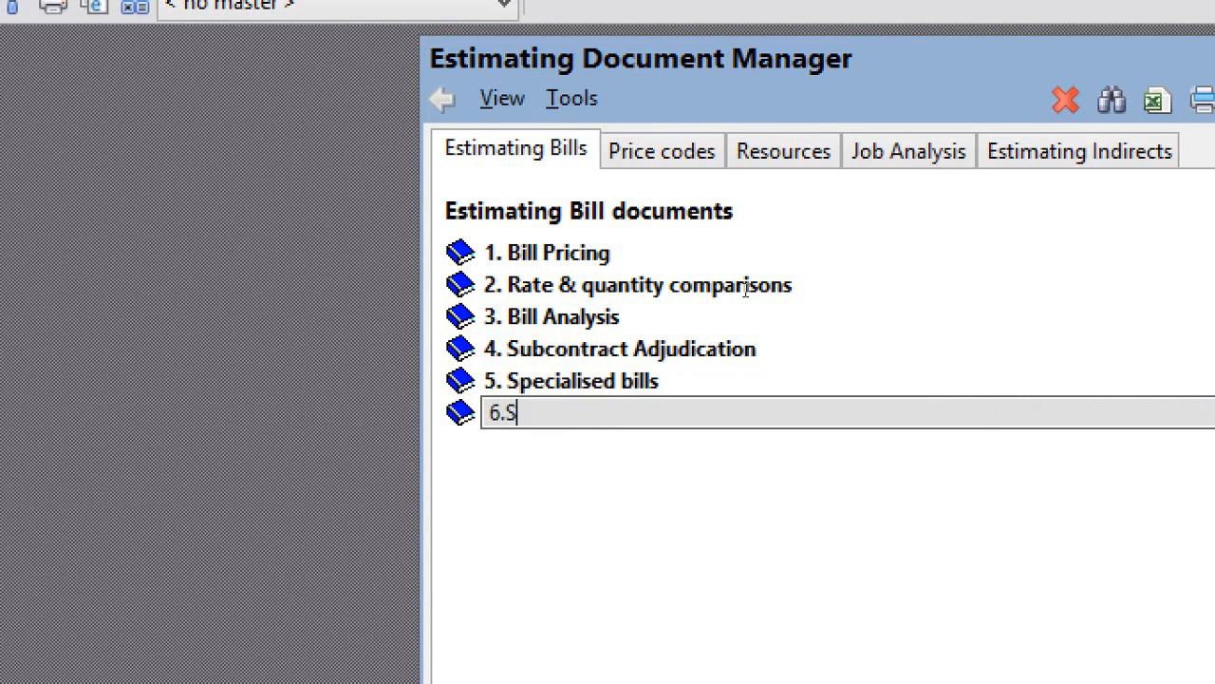
type("aid Faw")
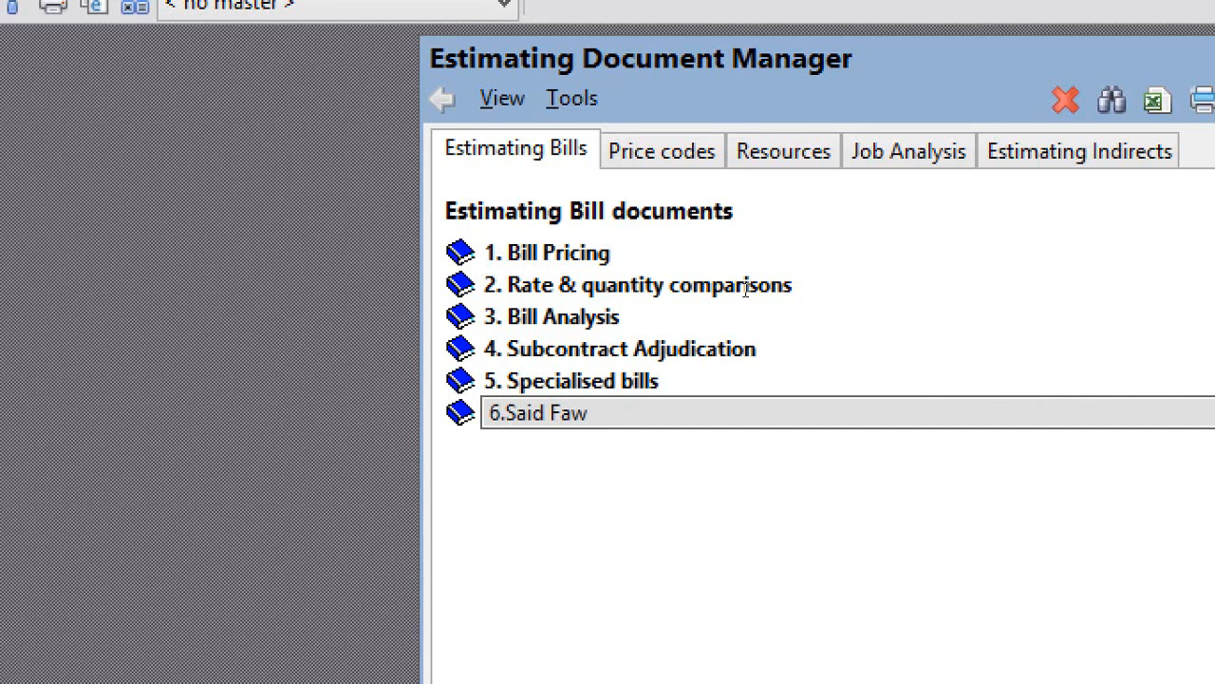
key("BackSpace")
type("zy")
key("Return")
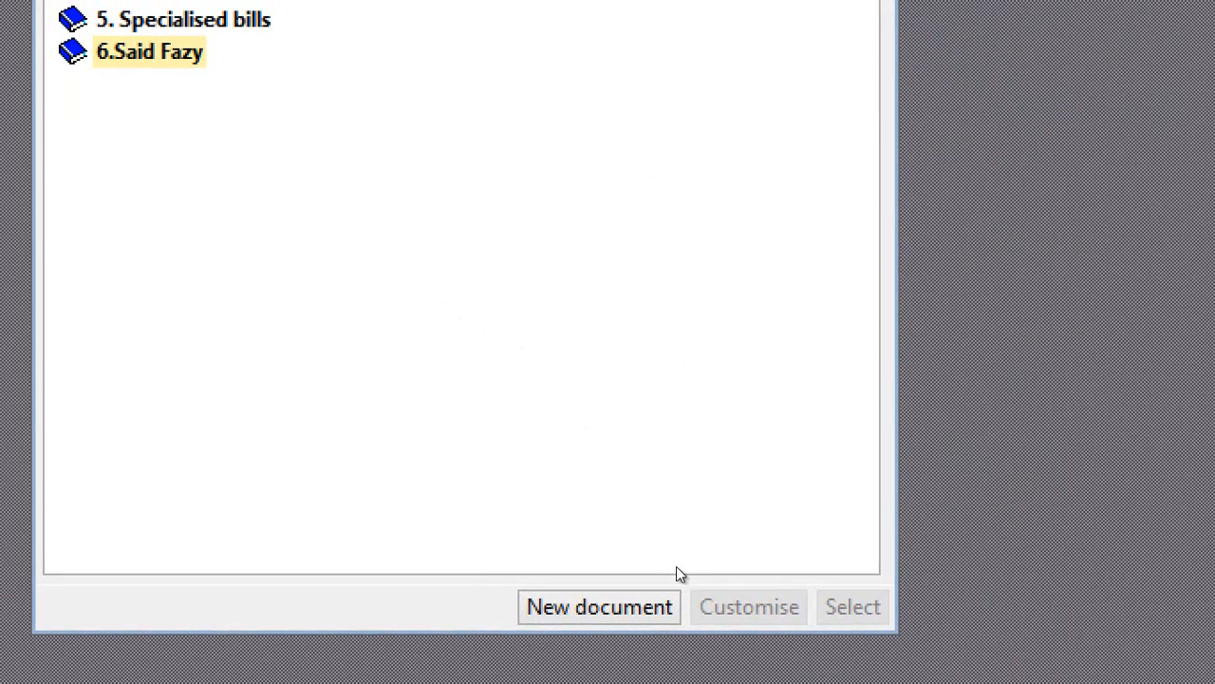
Add a Standard Bill under it named as the 6.1 test documents and open its column layout.
left_click(680, 579)
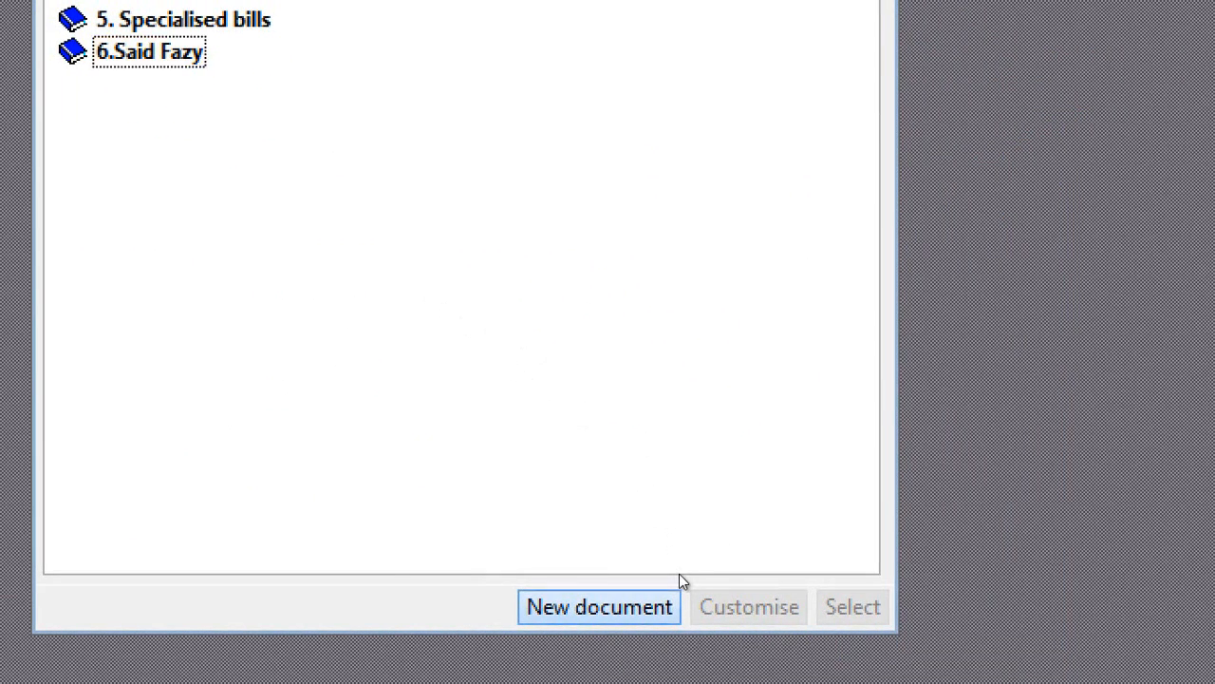
mouse_move(663, 460)
key("Right")
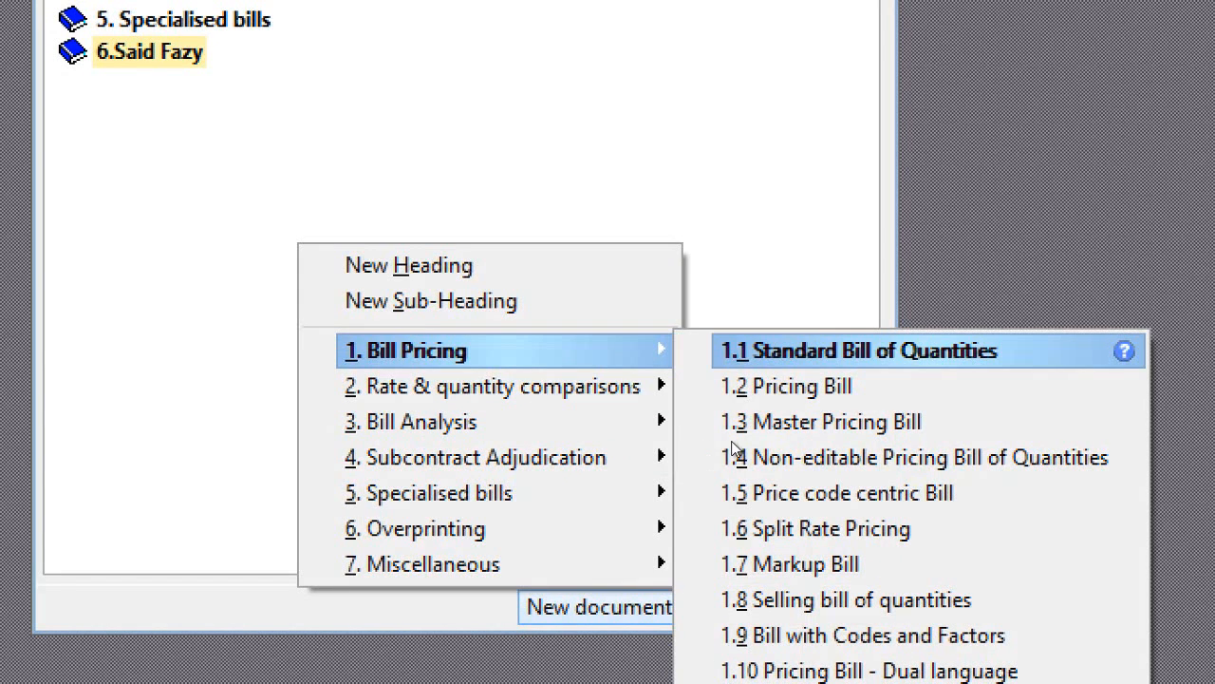
key("Return")
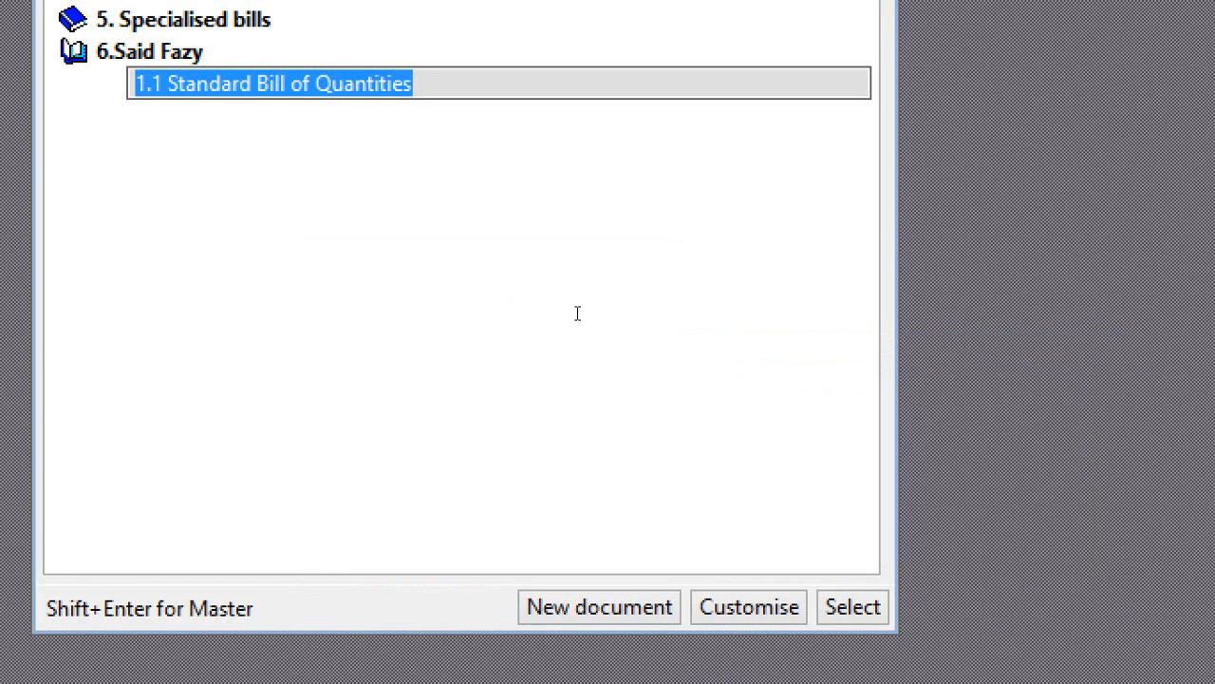
type("6.1")
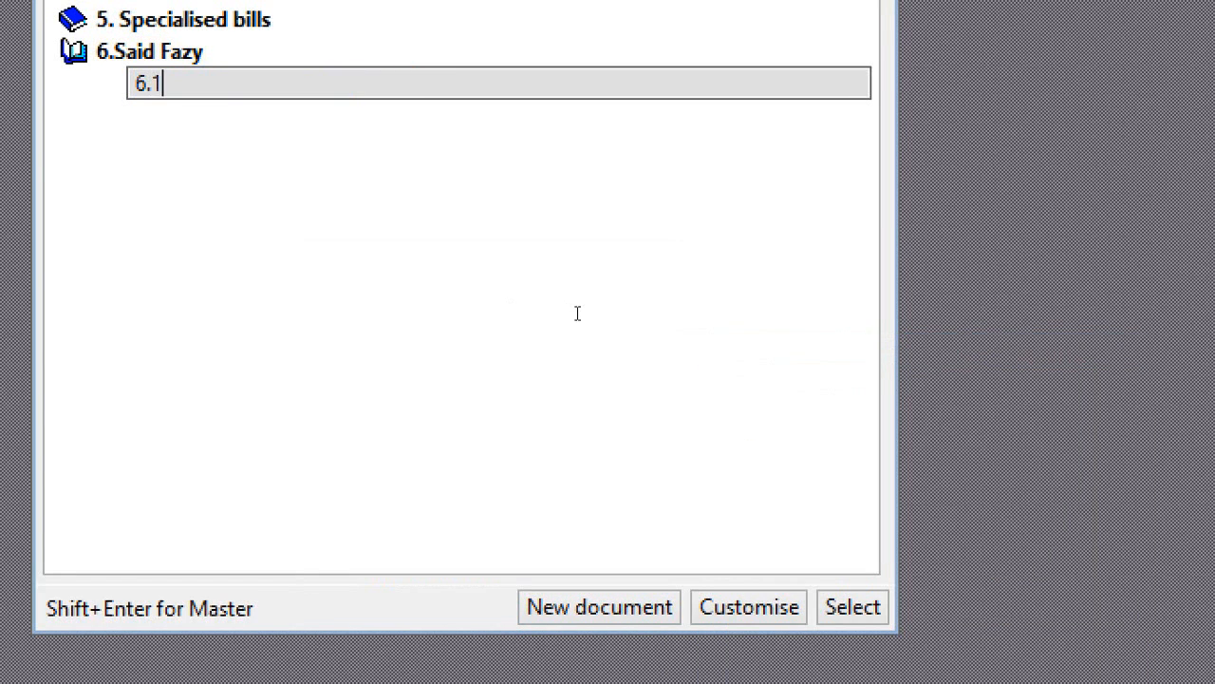
type("Said Tes")
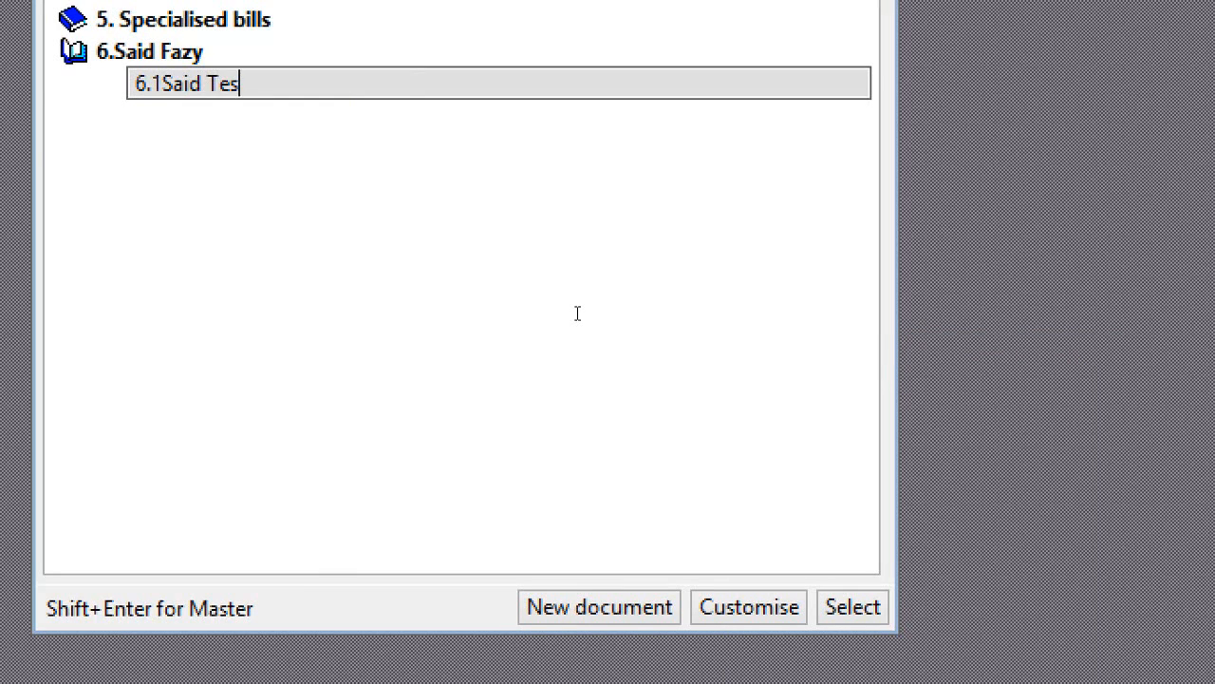
type("t Documents")
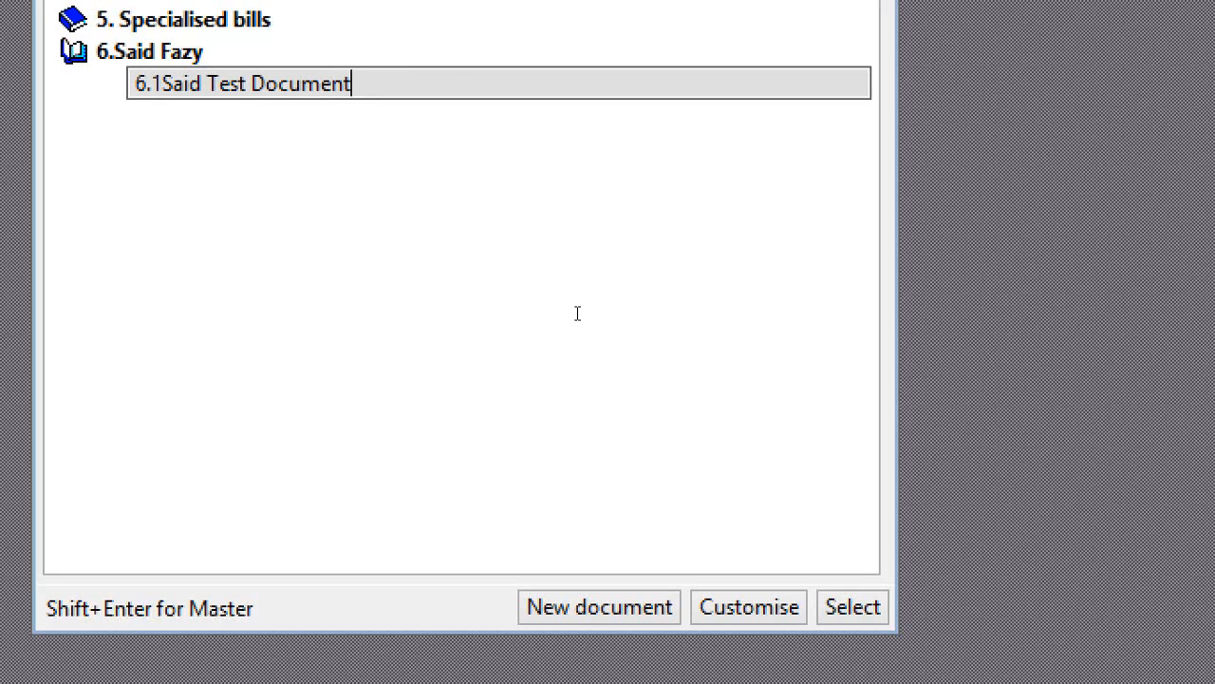
key("Return")
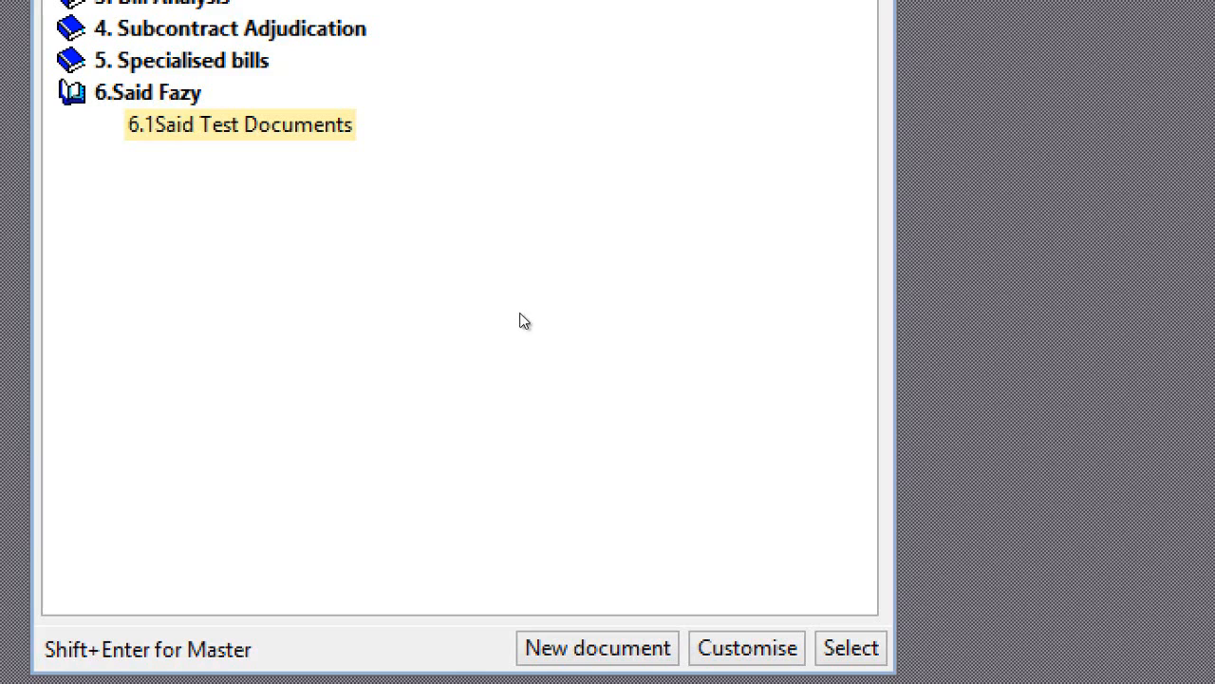
key("Return")
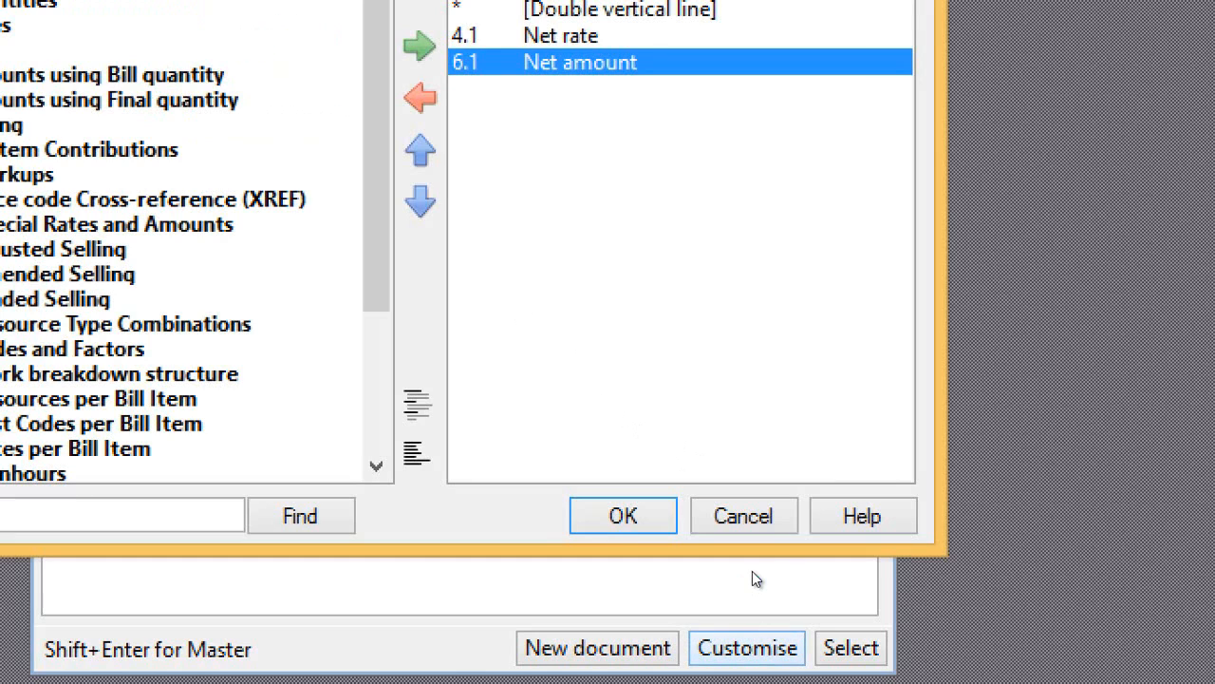
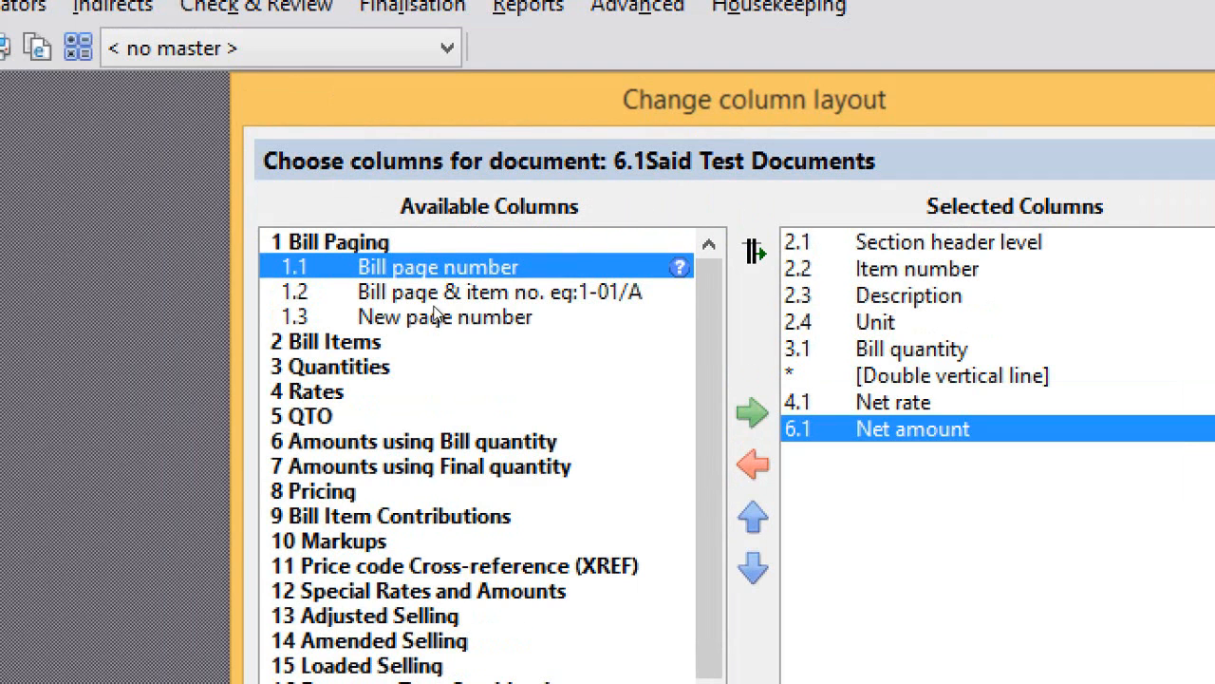
Expand the 4 Rates group and try adding a rate column, dismissing the already-selected warning.
key("4")
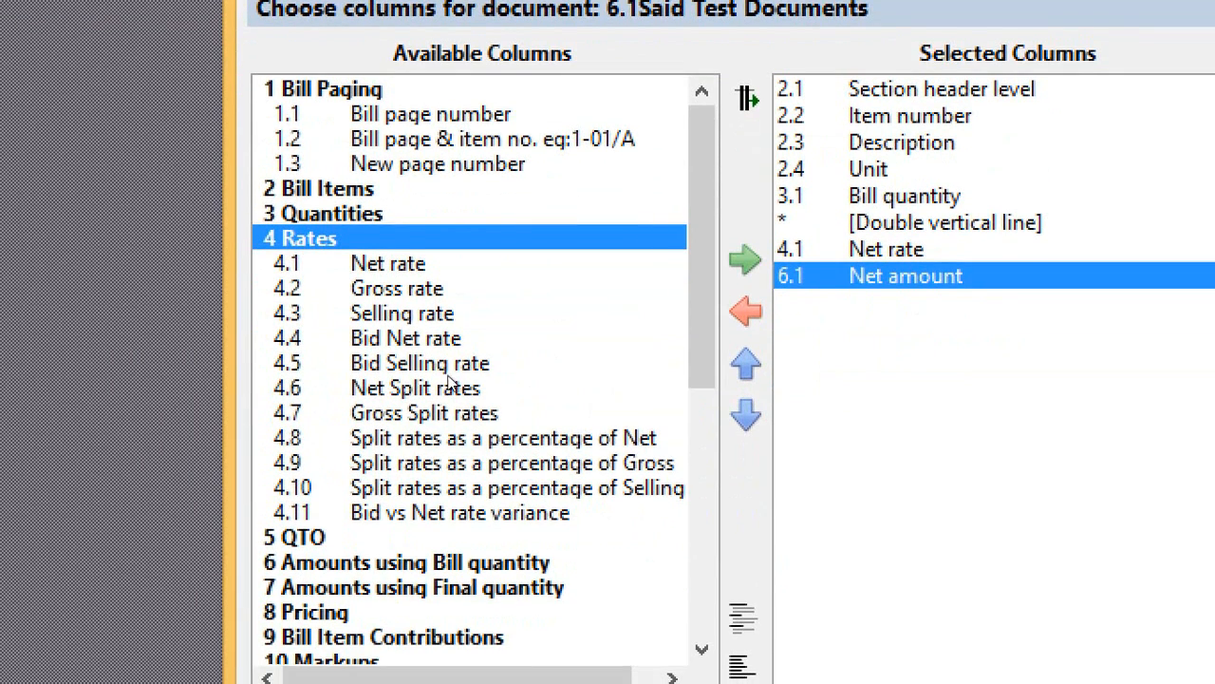
left_click_drag(409, 288, 836, 312)
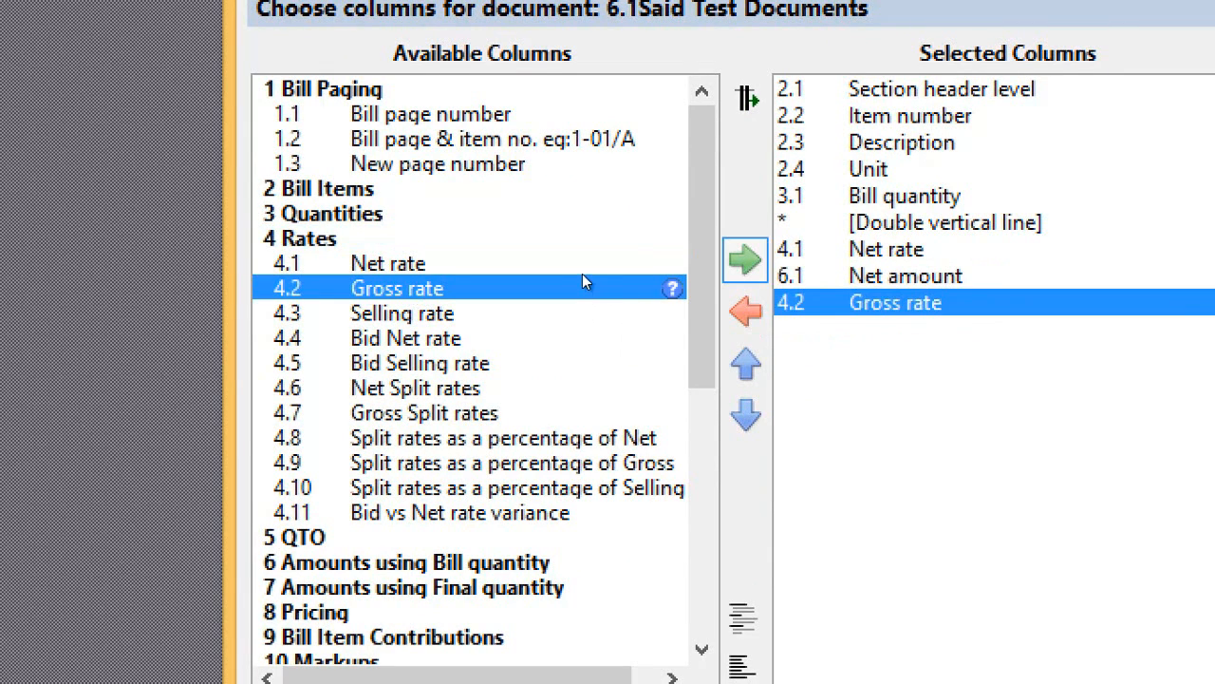
left_click(745, 260)
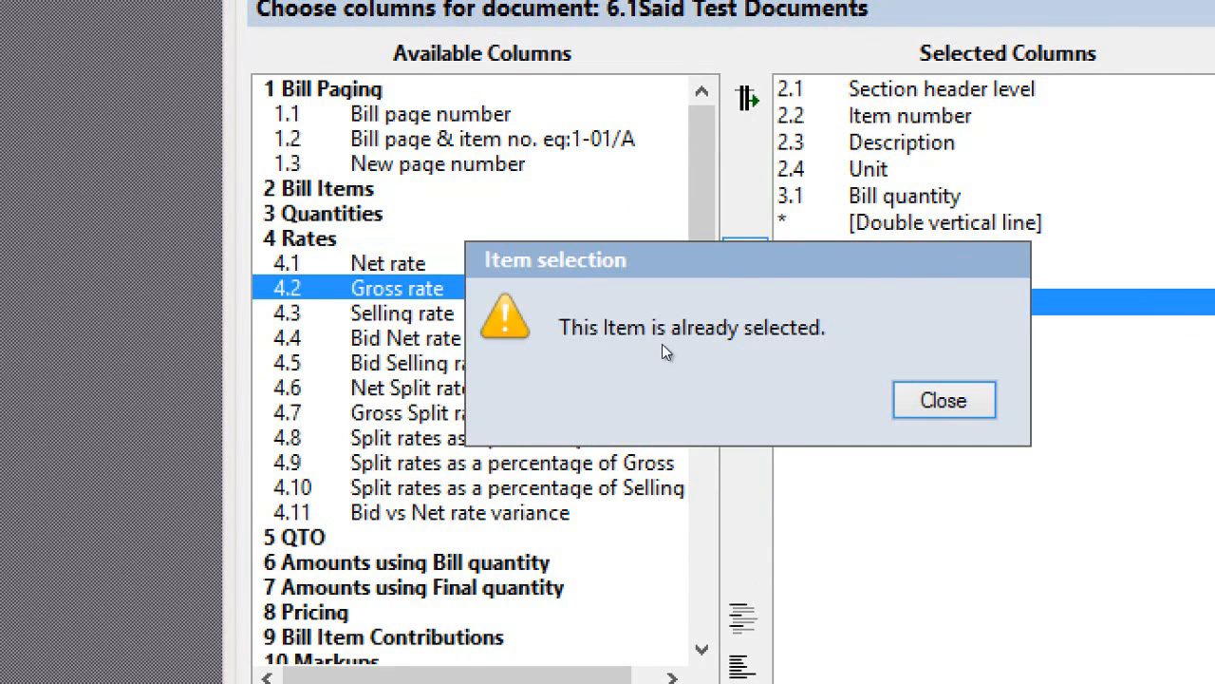
key("Return")
left_click(582, 315)
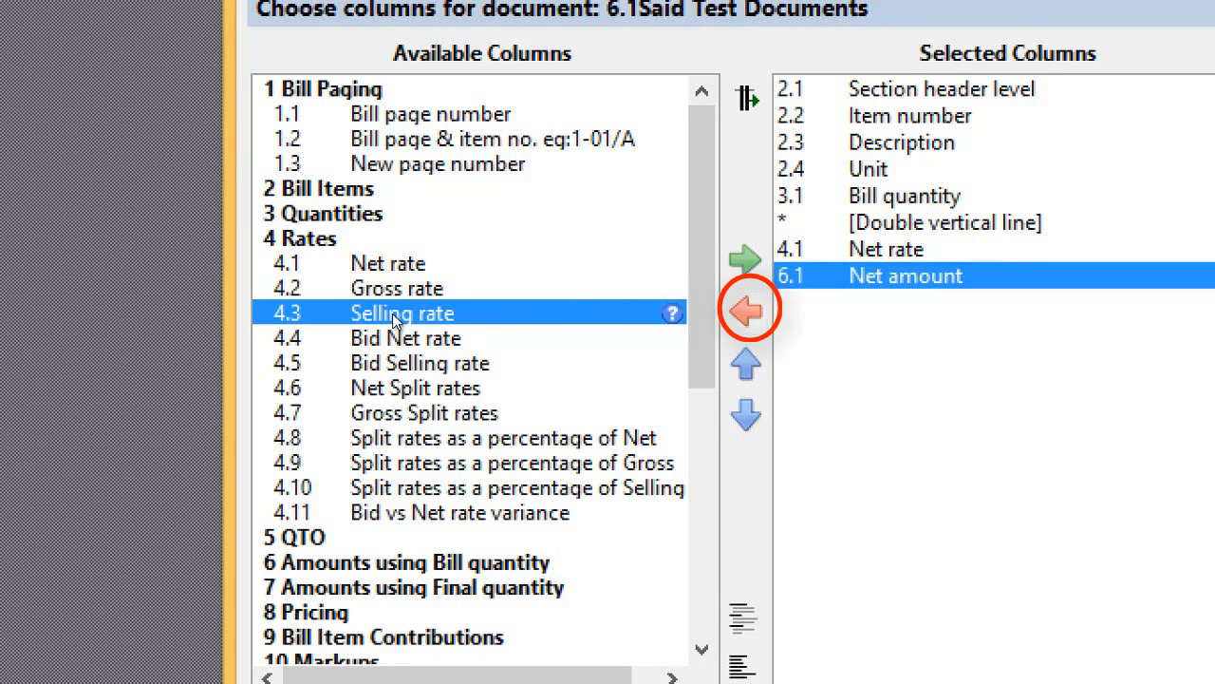
Add 4.4 Bid Net rate, move it up to just below 2.4 Unit, and apply the layout.
key("Down")
left_click(746, 260)
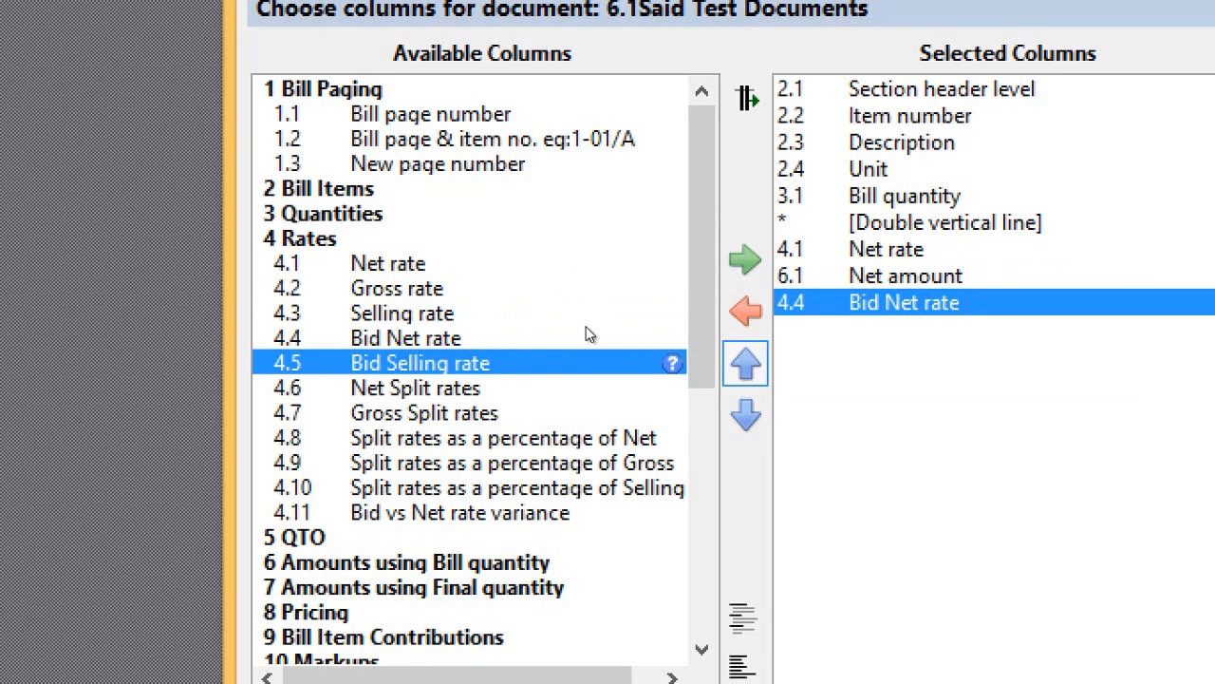
left_click(745, 363)
left_click(745, 362)
left_click(746, 363)
left_click(745, 363)
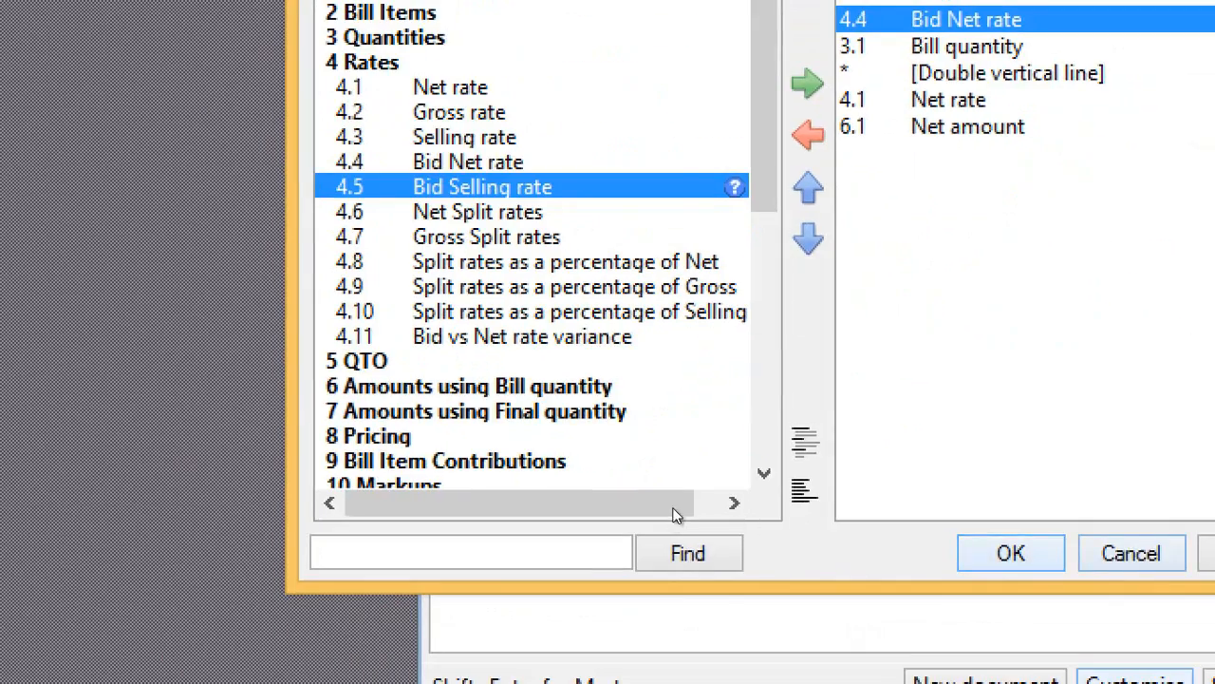
key("Return")
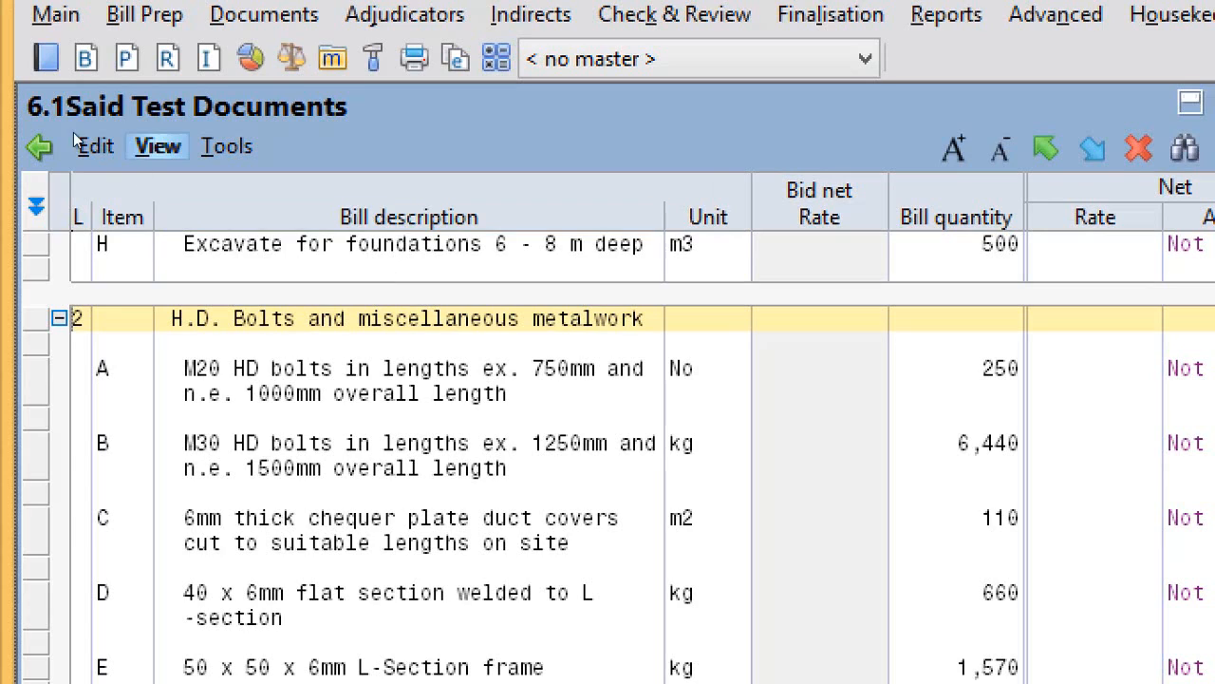
Open Add/remove columns from the bill's View menu.
left_click(157, 146)
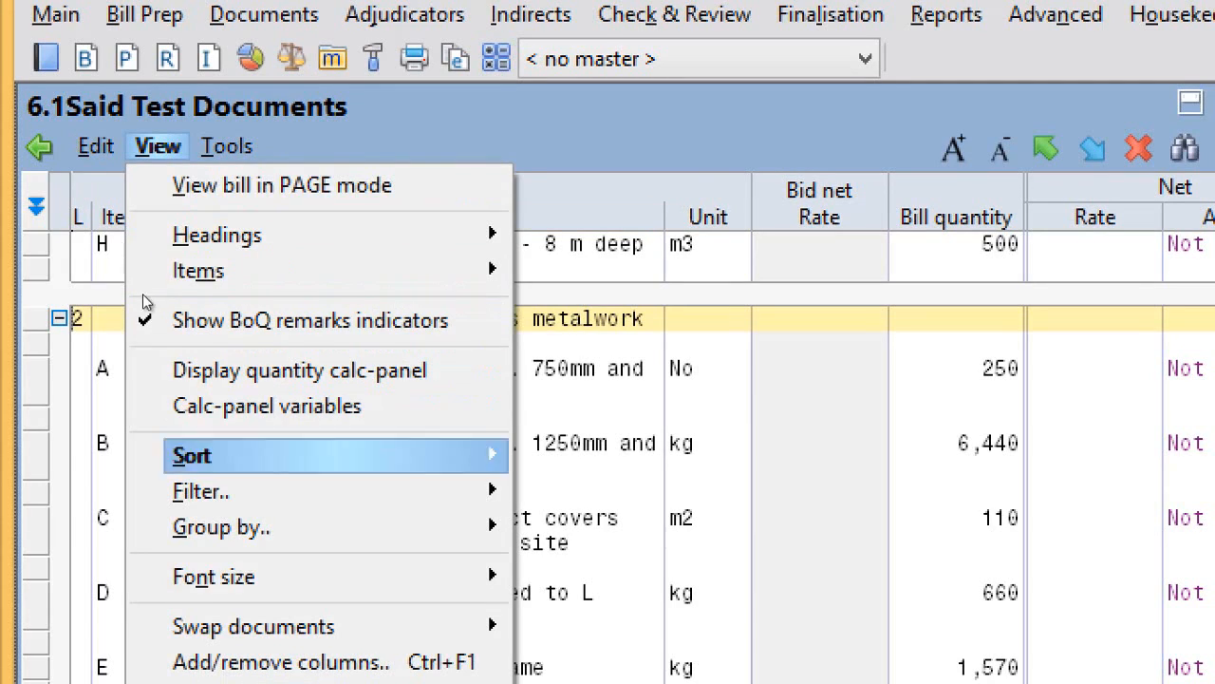
left_click(279, 637)
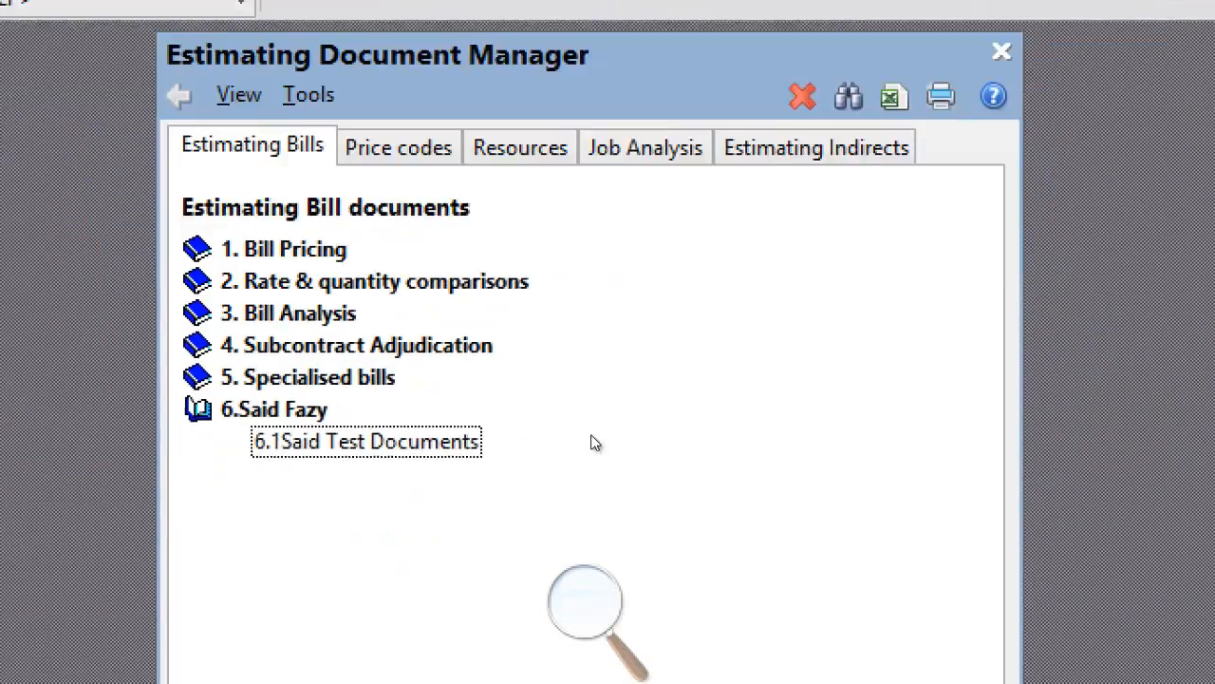
Clear and delete the 6.1 test document, then delete its heading 6 named after the user.
left_click(507, 431)
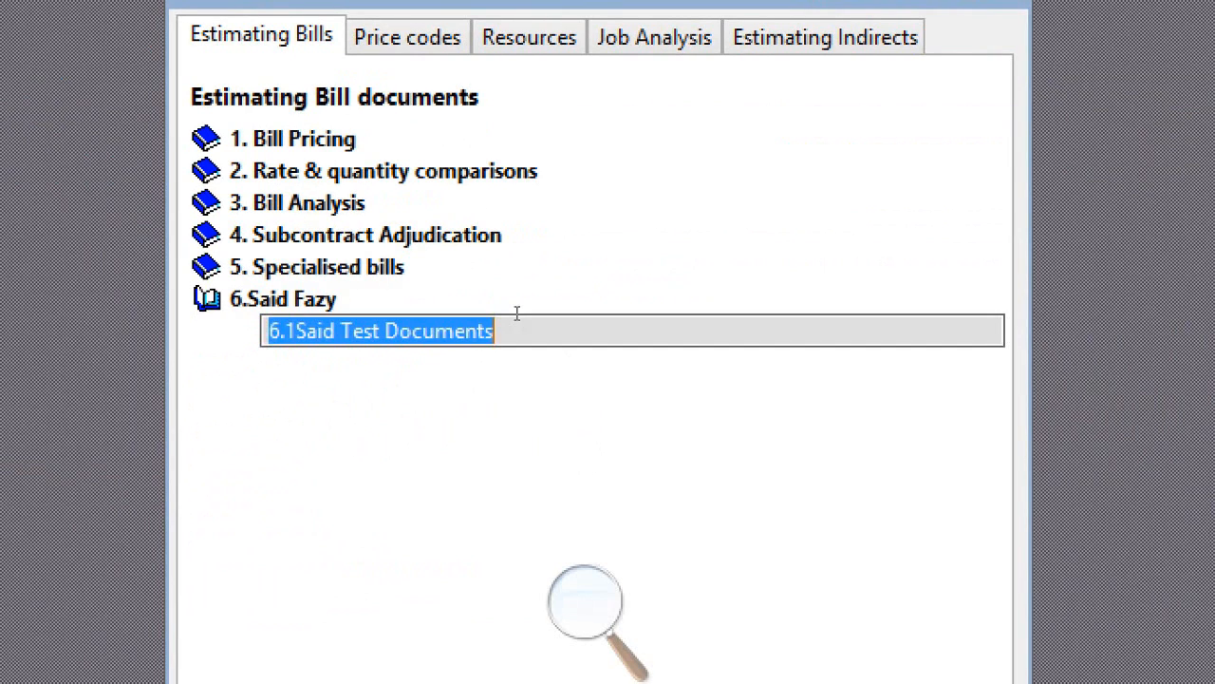
right_click(517, 313)
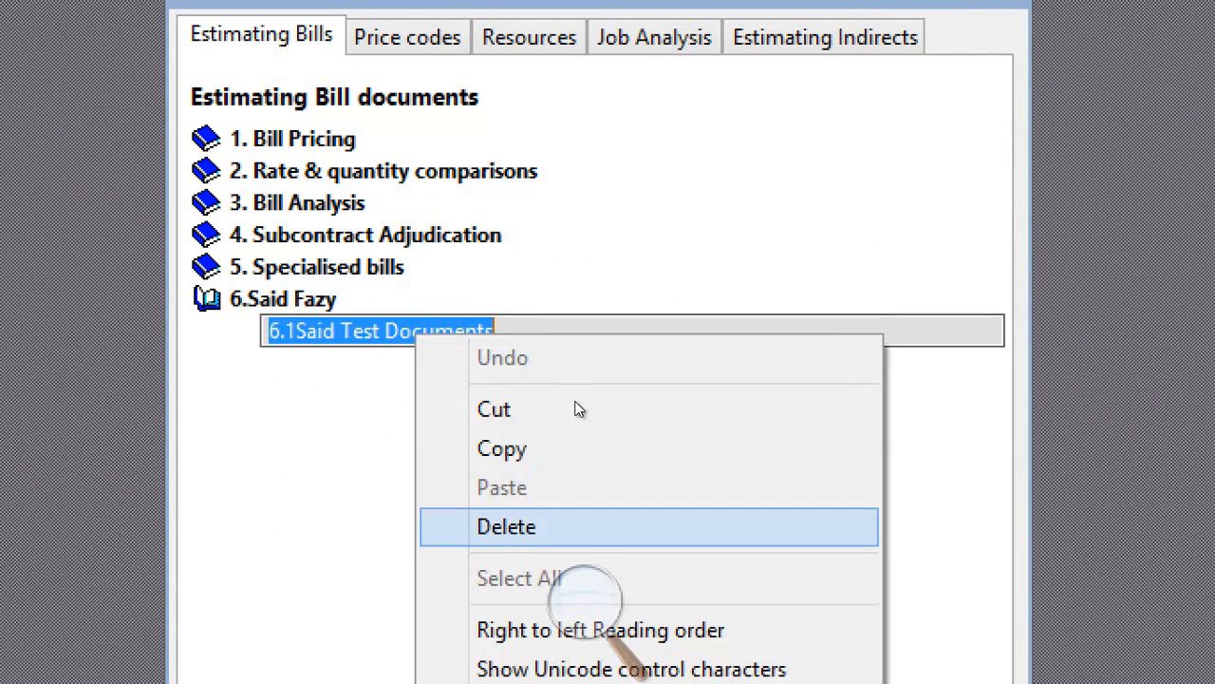
key("Return")
left_click(456, 294)
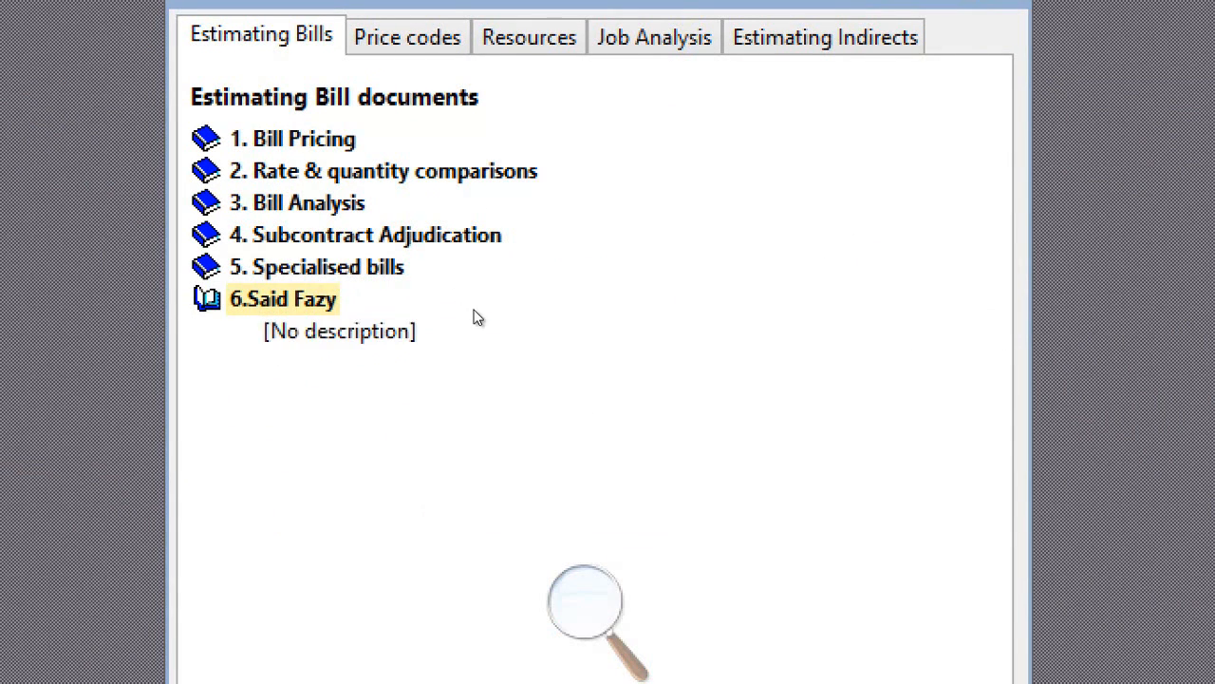
right_click(487, 319)
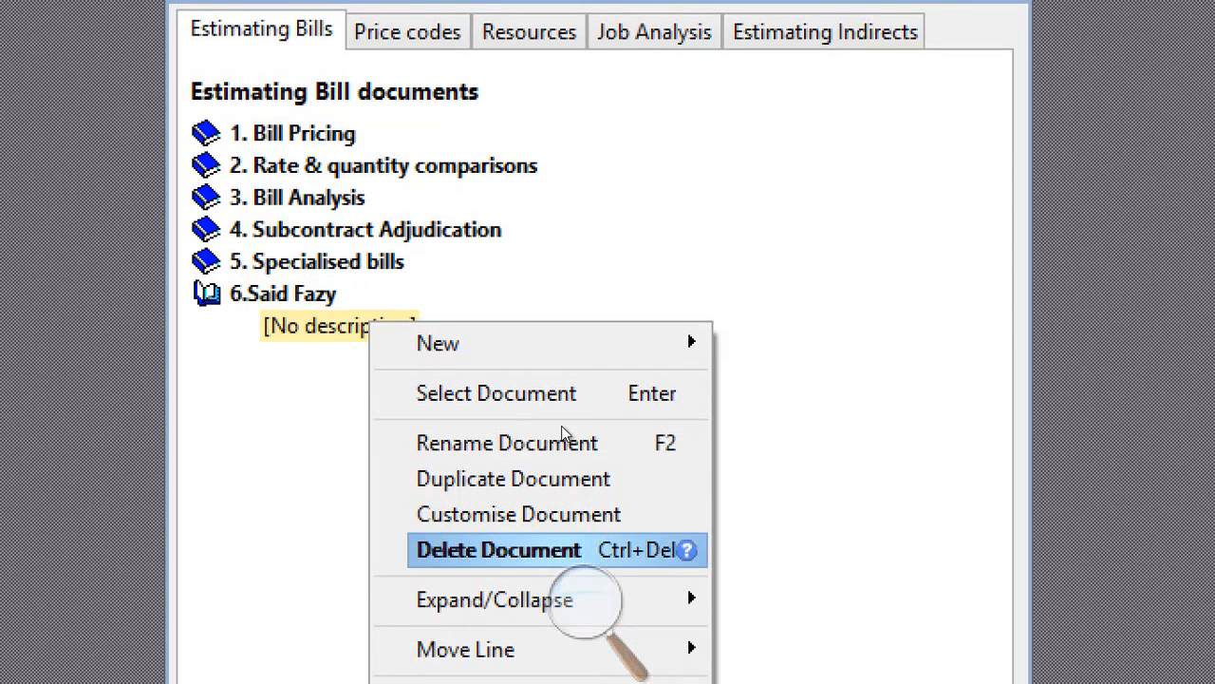
left_click(524, 554)
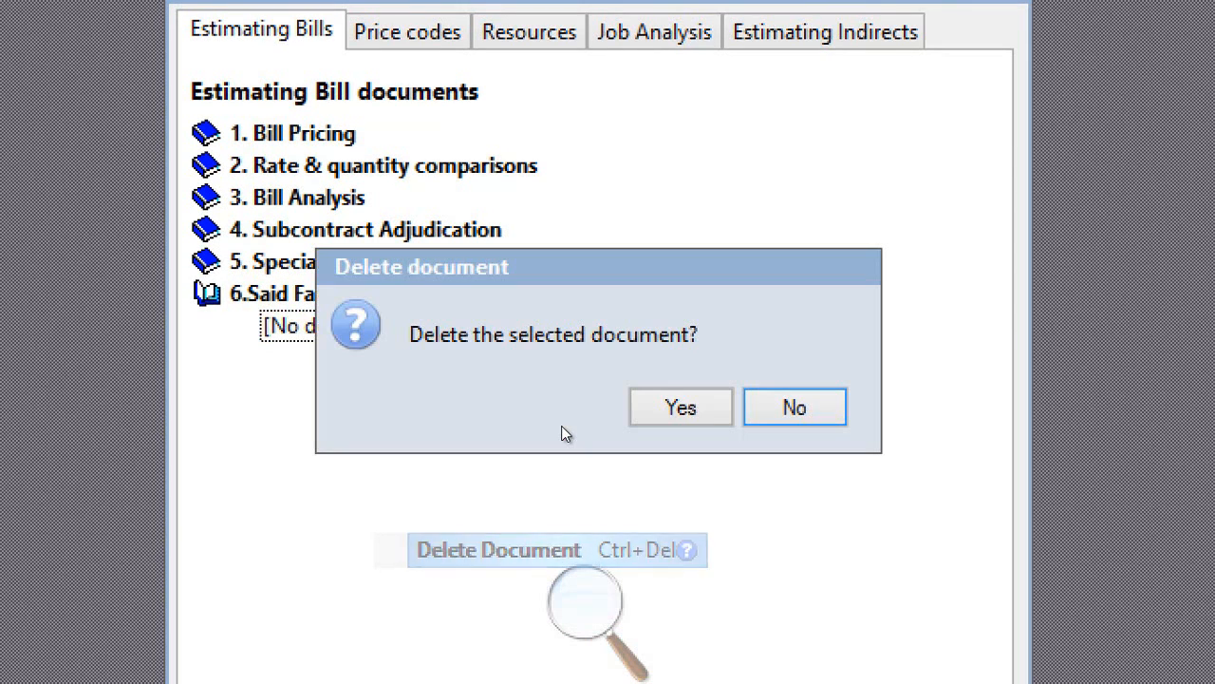
left_click(681, 407)
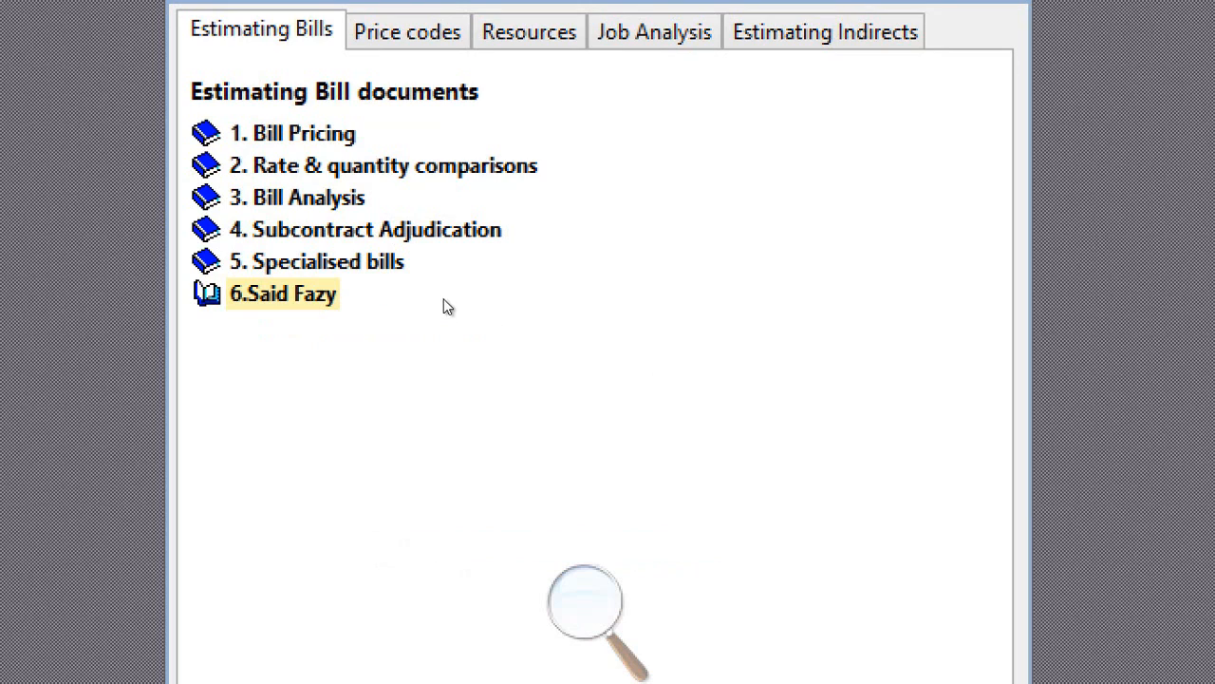
right_click(448, 294)
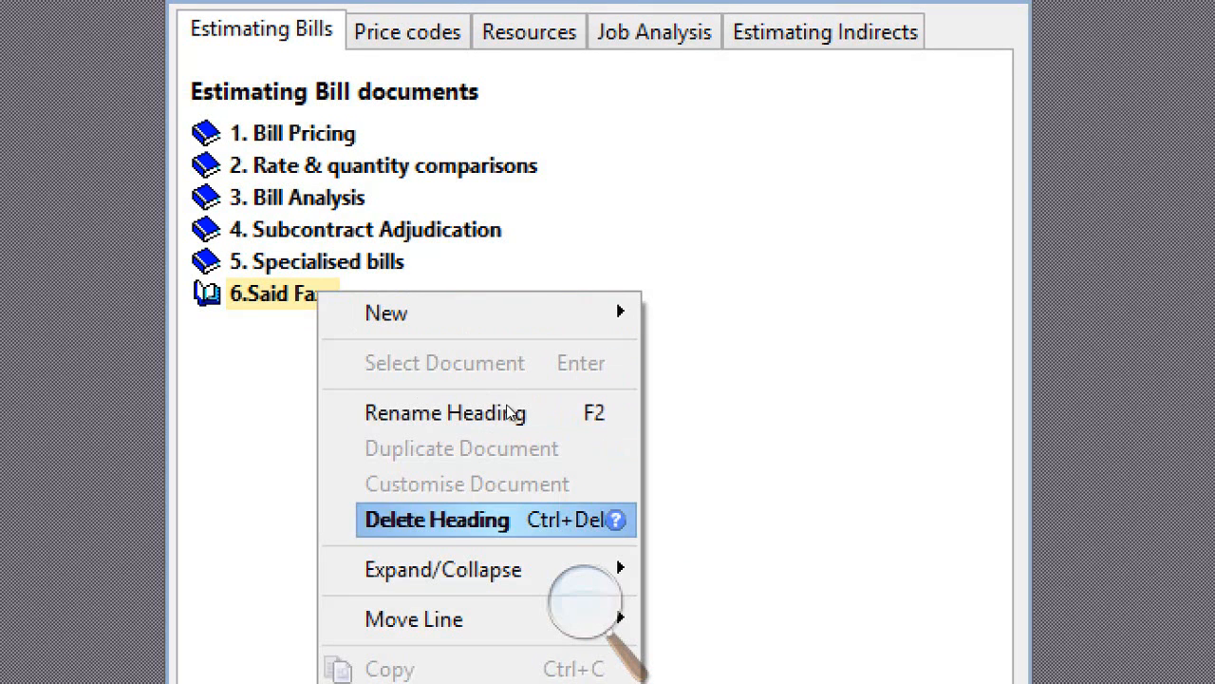
key("Return")
key("Return")
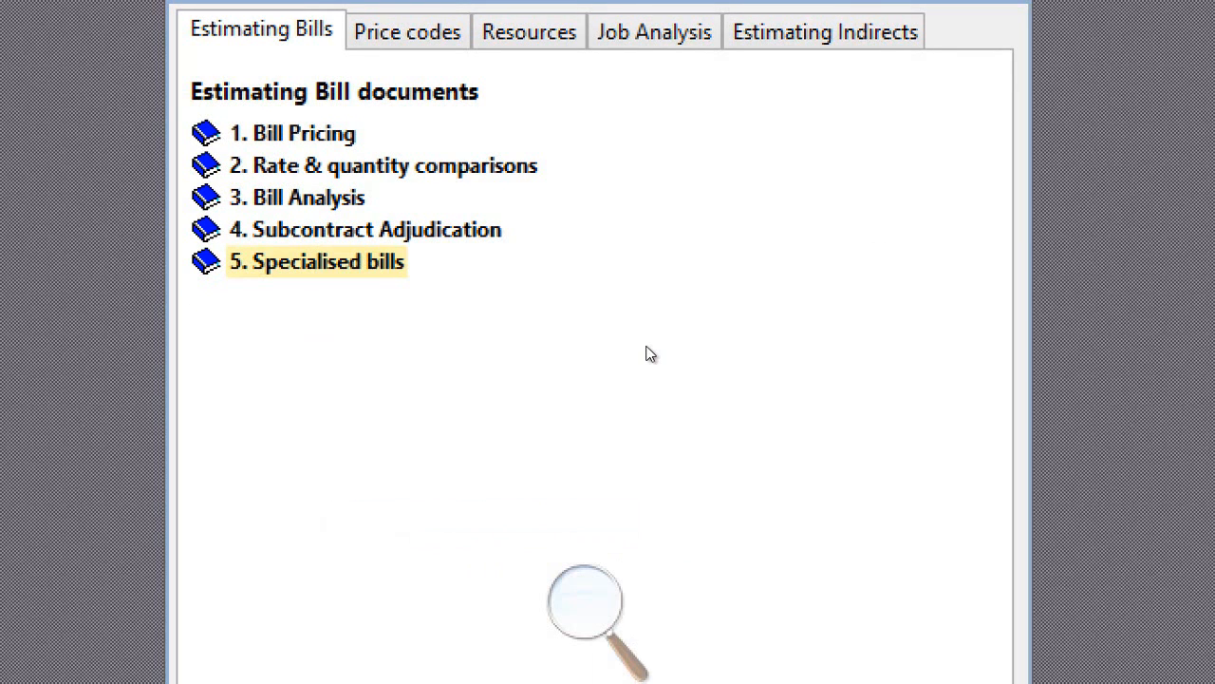